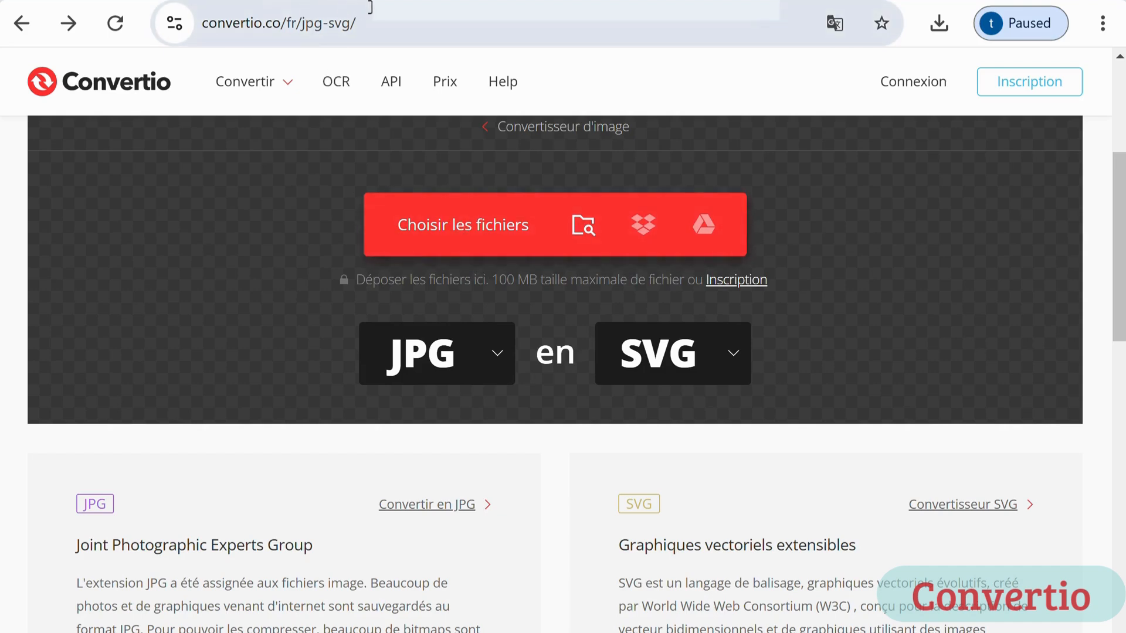
Step: Open the file selection for the JPG to SVG conversion
left_click(492, 223)
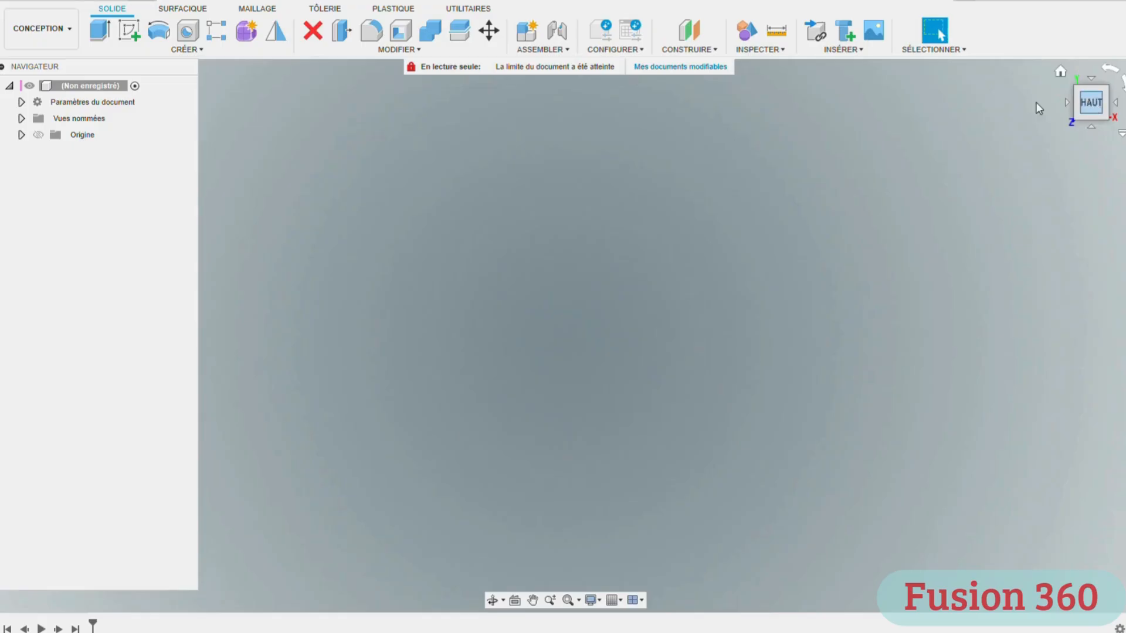
Step: In Fusion 360, start a sketch on the plane facing the top view and draw a 240 × 240 mm construction rectangle centred on the origin
left_click(129, 31)
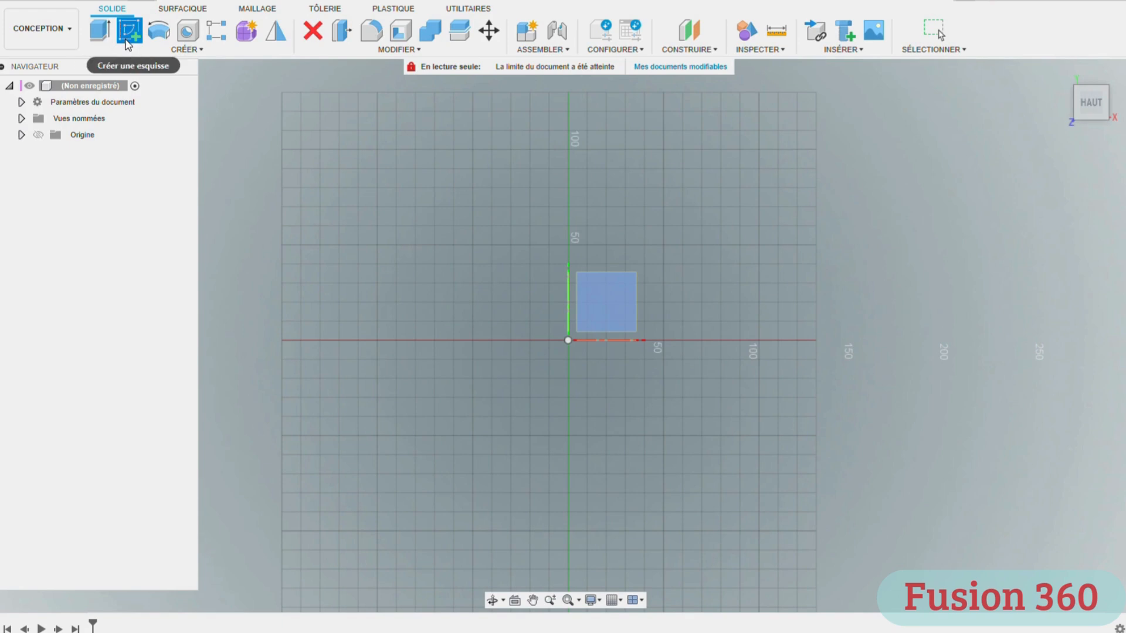
left_click(618, 327)
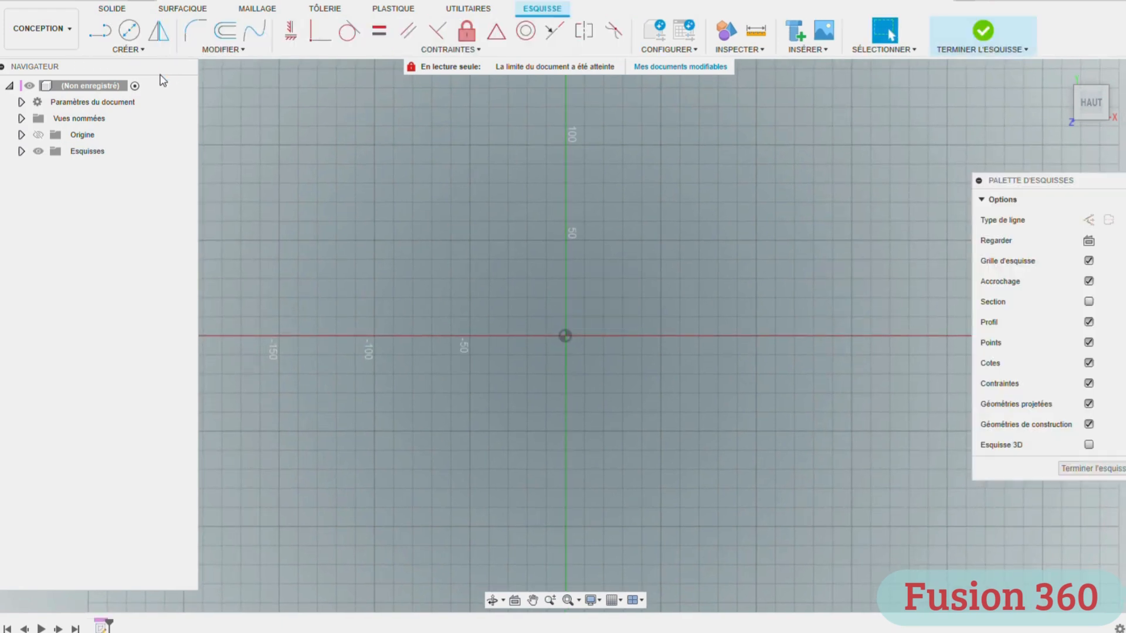
left_click(131, 51)
mouse_move(126, 75)
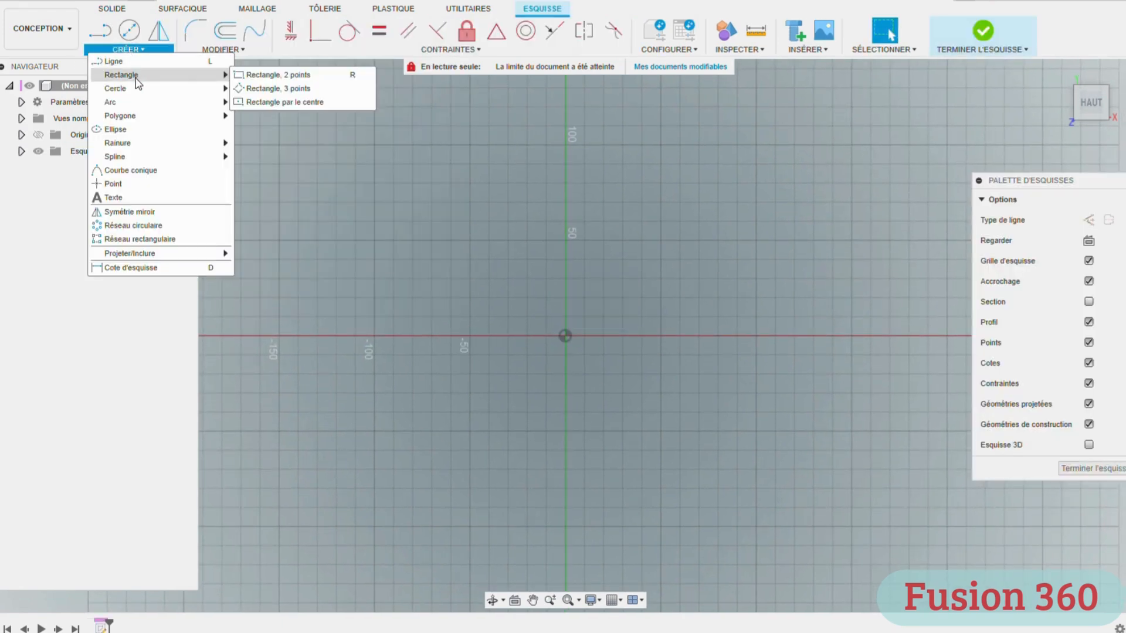
left_click(305, 103)
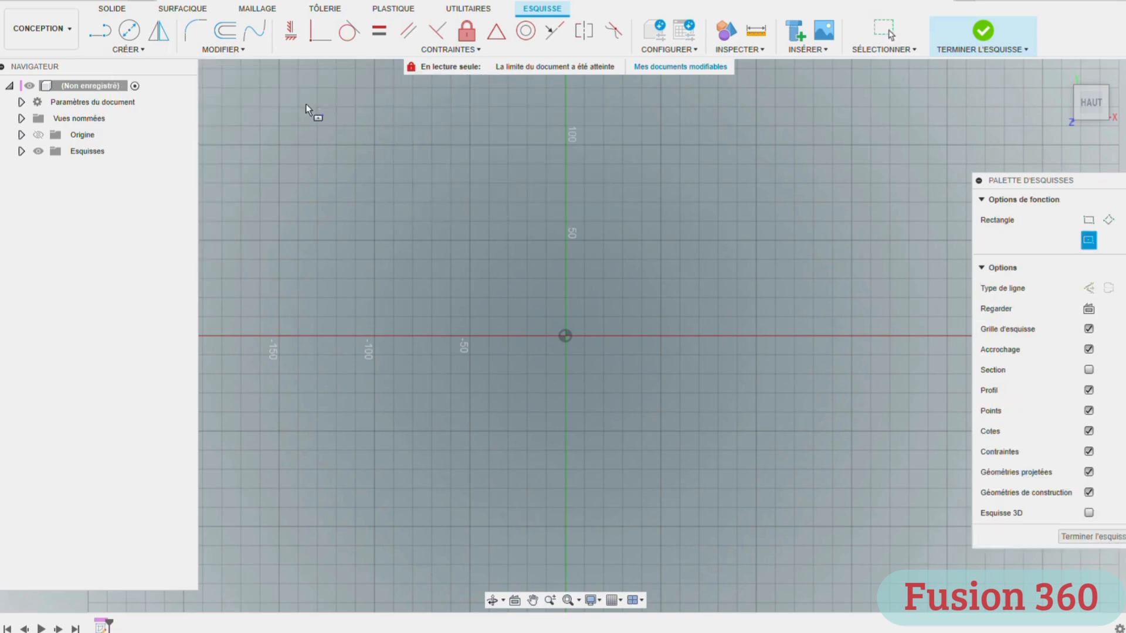
left_click(567, 335)
type("2")
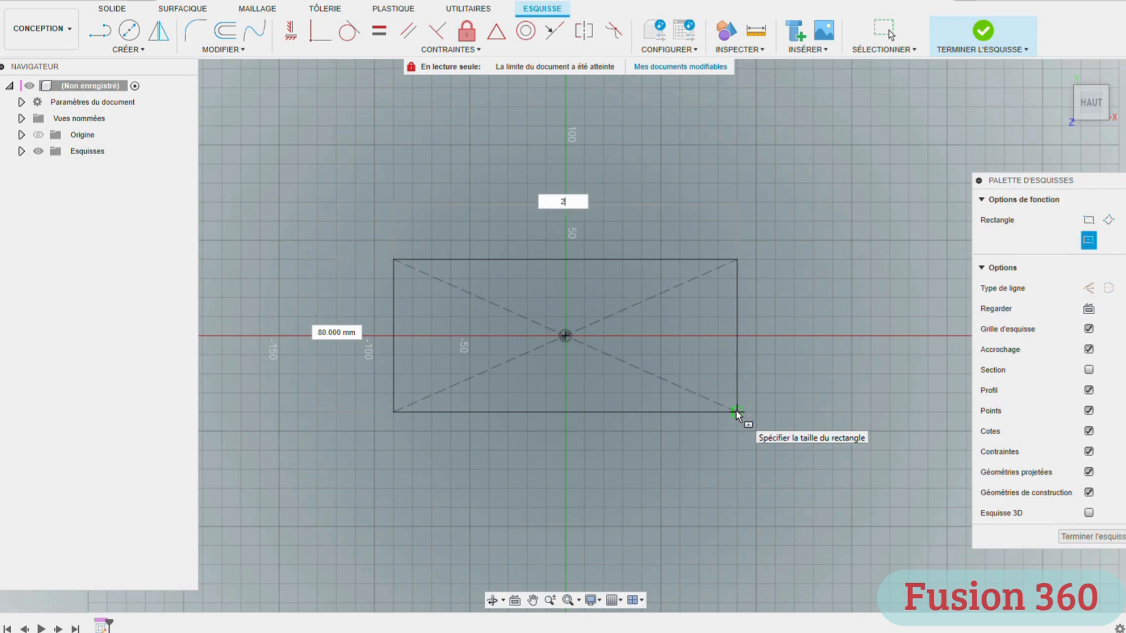
type("40")
key("Tab")
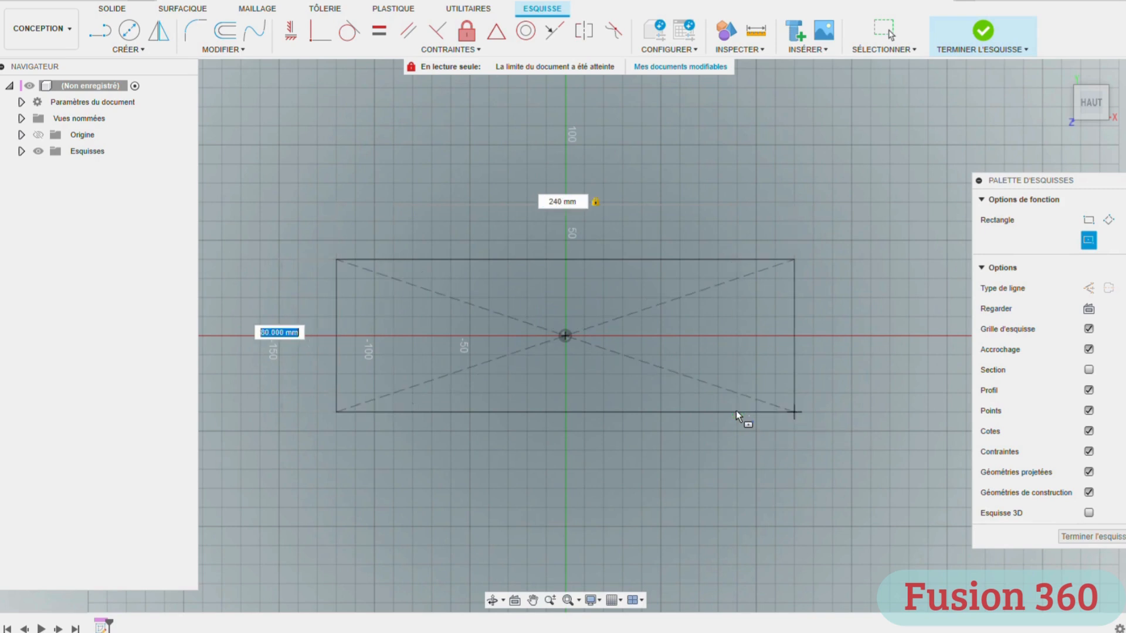
type("240")
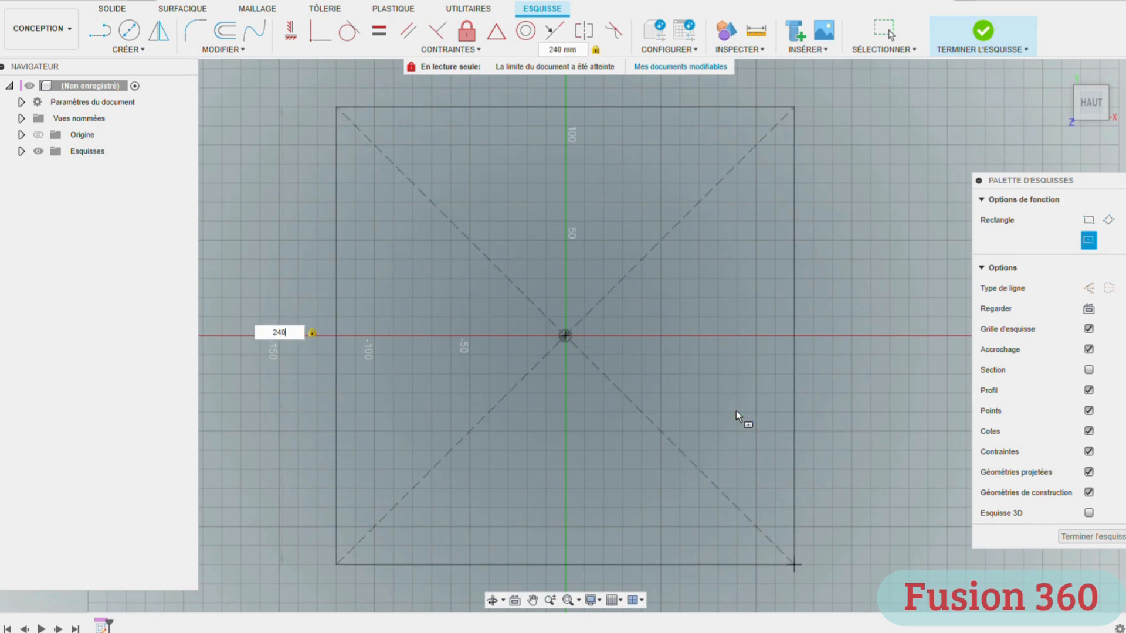
key("Tab")
left_click(1088, 288)
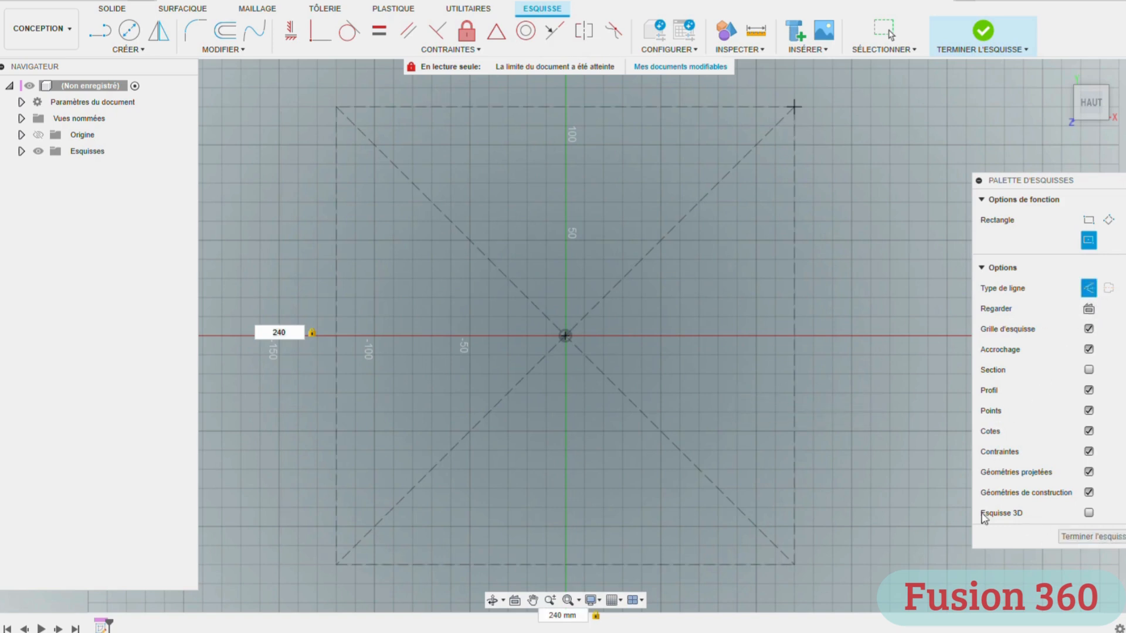
key("Return")
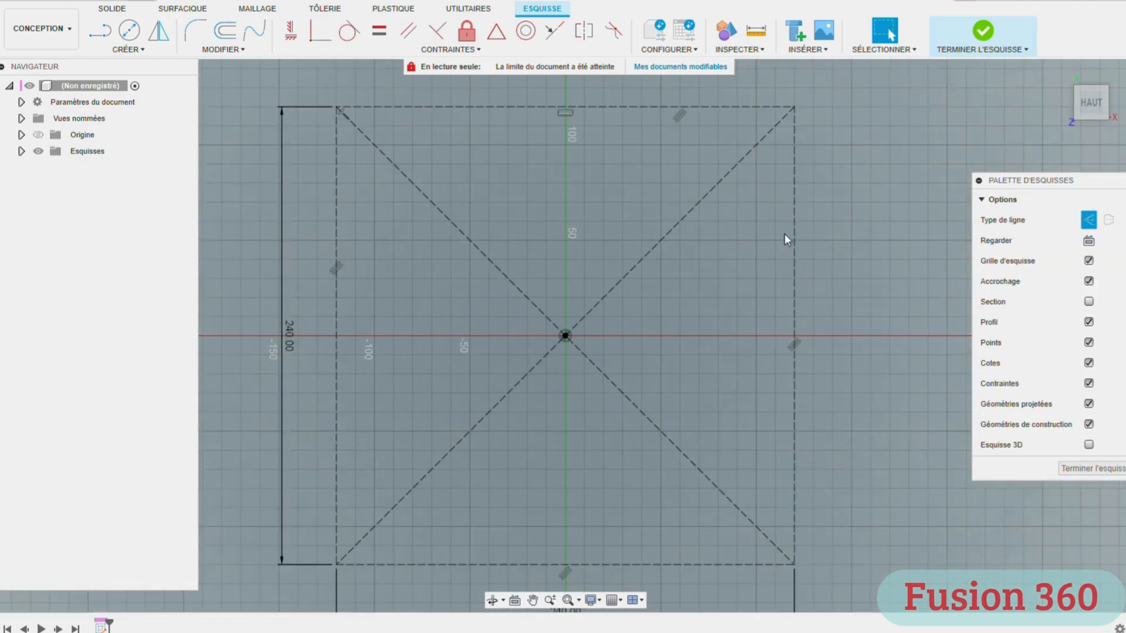
Step: Insert the SVG file Capture-d'écran-2024-11-17-165657.PNG.svg from the computer's Horloge folder into the sketch
left_click(811, 50)
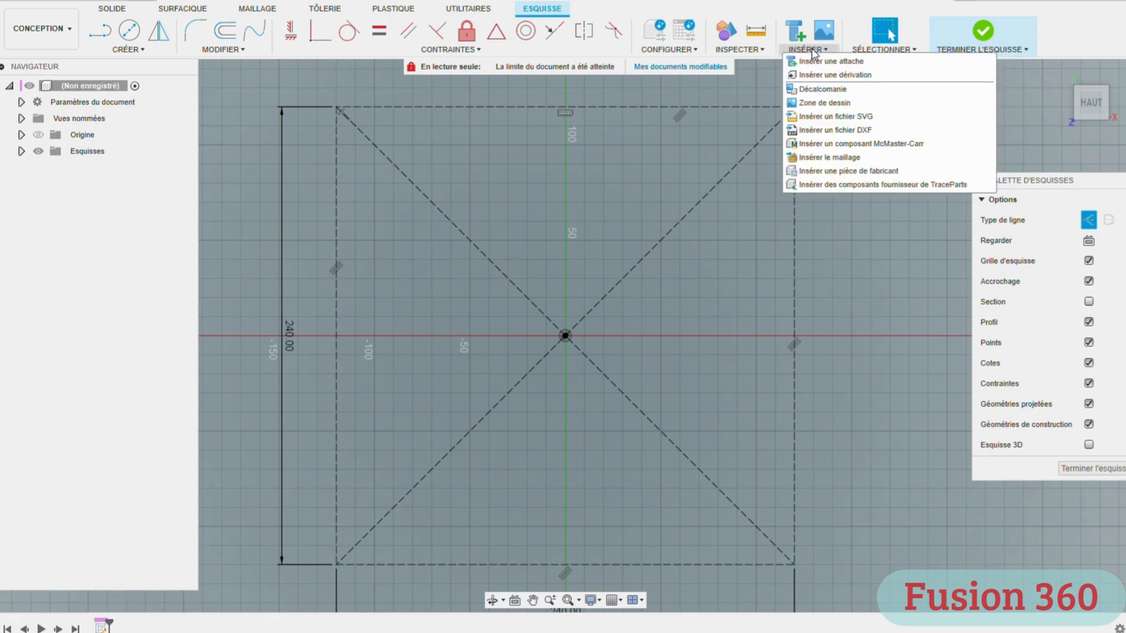
left_click(839, 118)
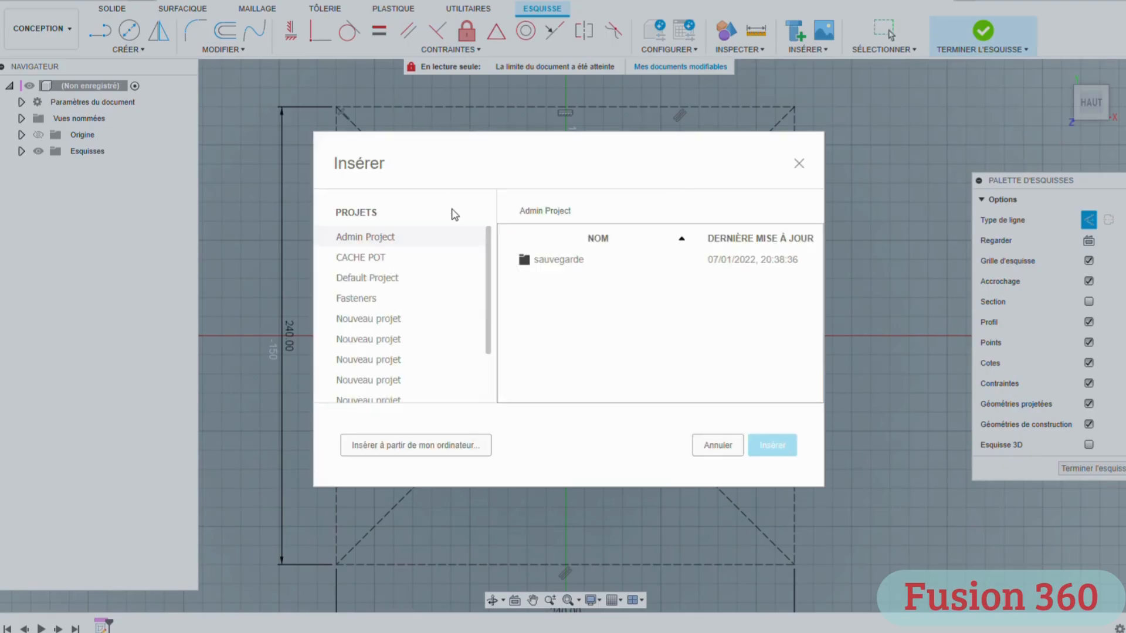
left_click(415, 447)
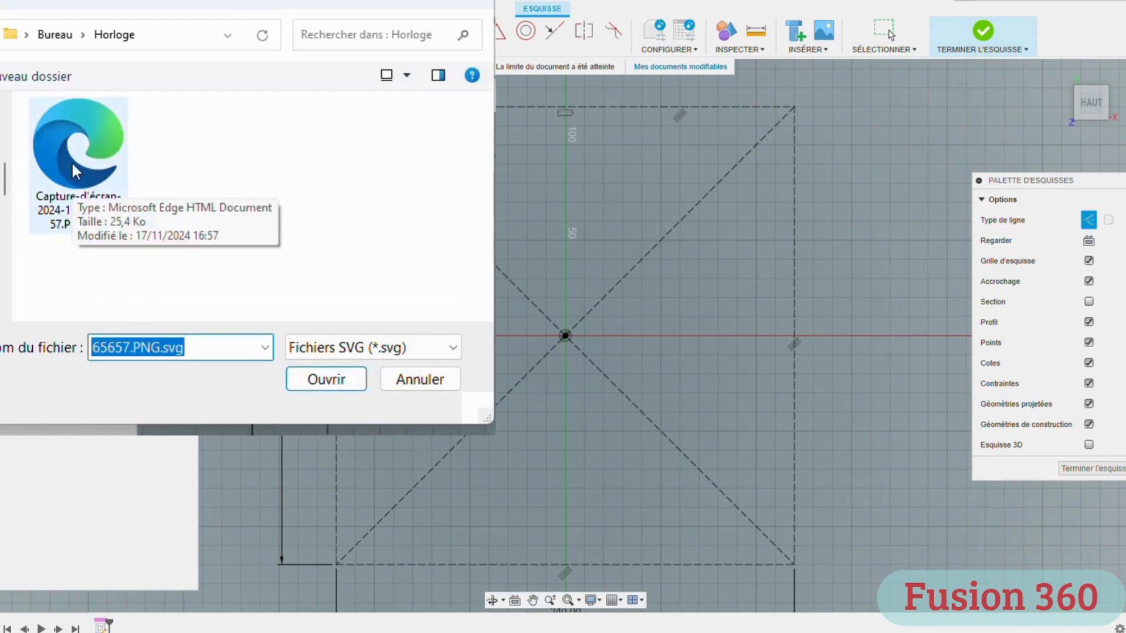
left_click(73, 166)
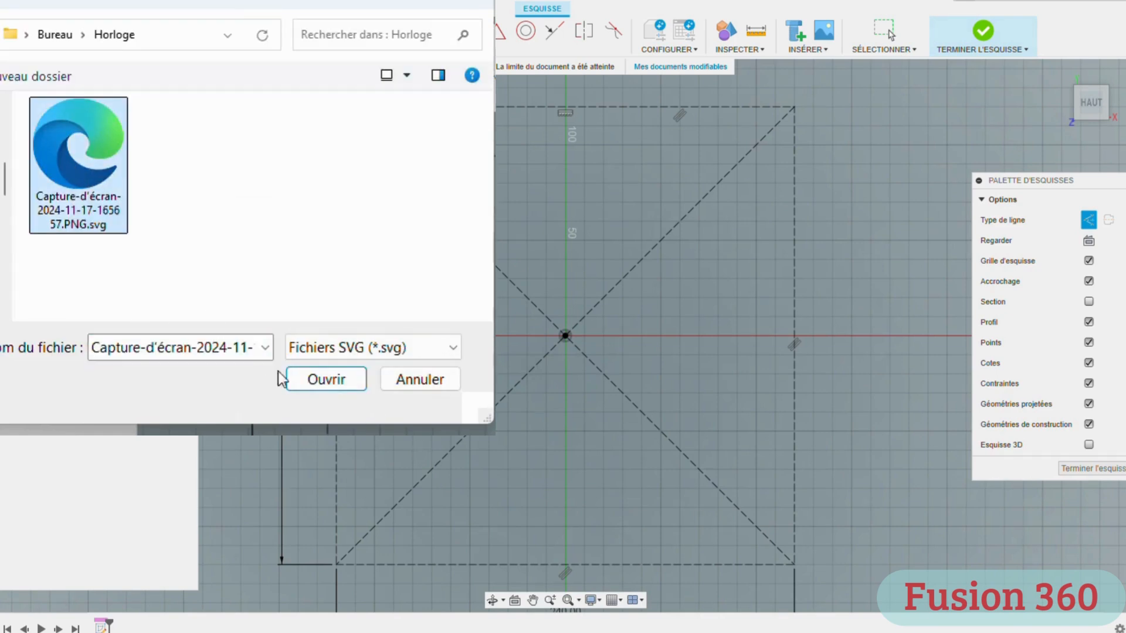
left_click(337, 381)
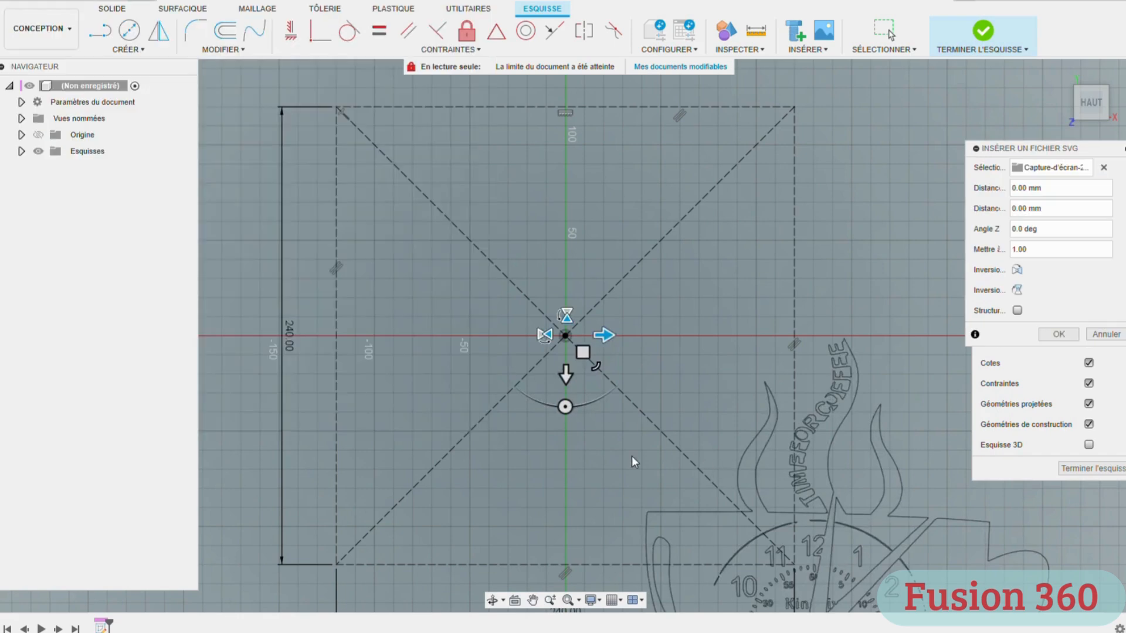
Step: Move and scale the inserted coffee-cup clock drawing to fit inside the 240 mm construction square, and finish the insertion
scroll(632, 456, "down", 5)
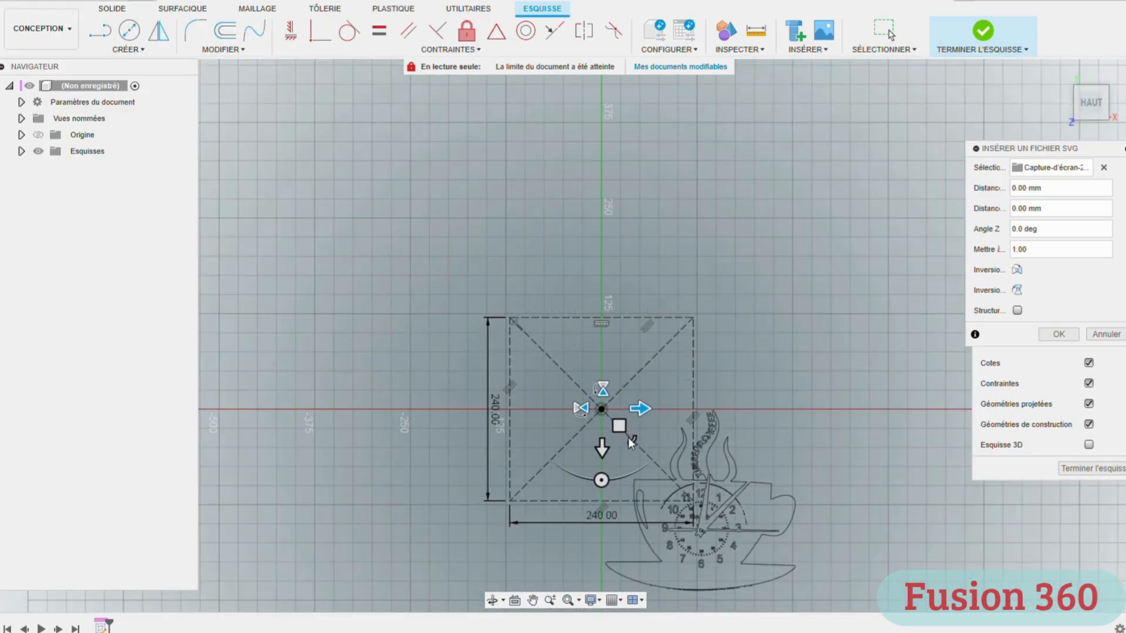
left_click_drag(619, 426, 522, 332)
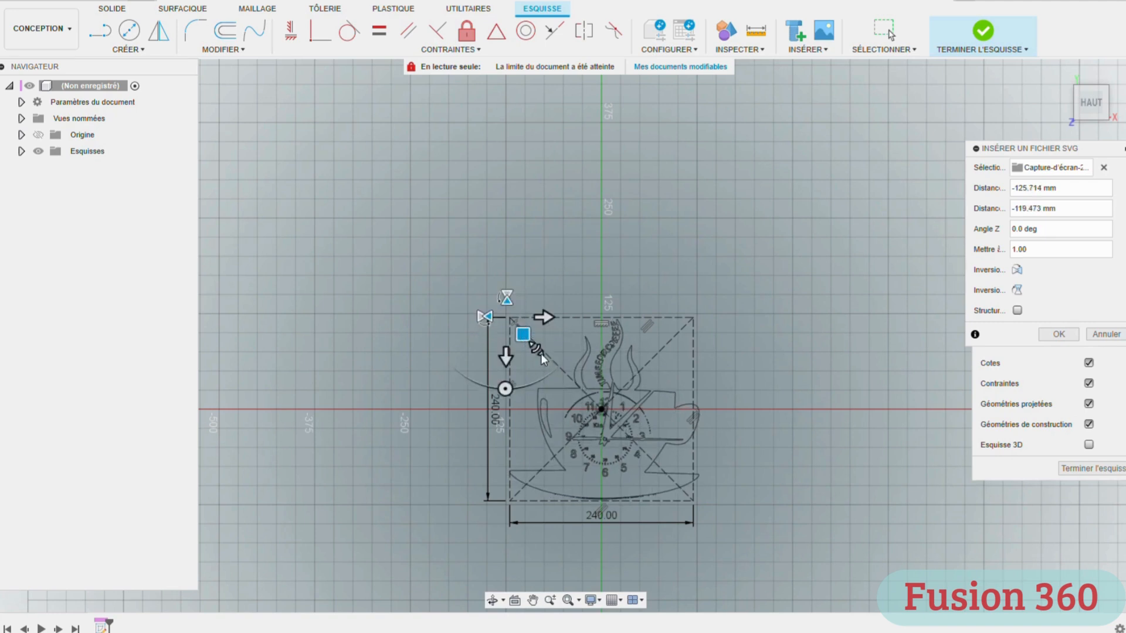
left_click_drag(537, 350, 524, 347)
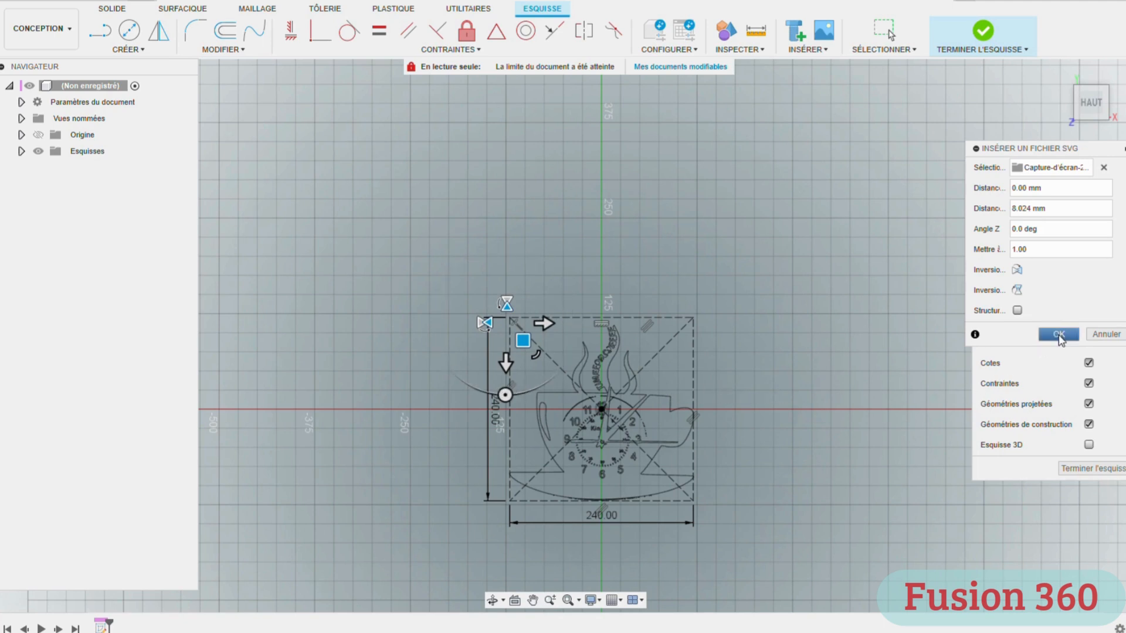
key("Return")
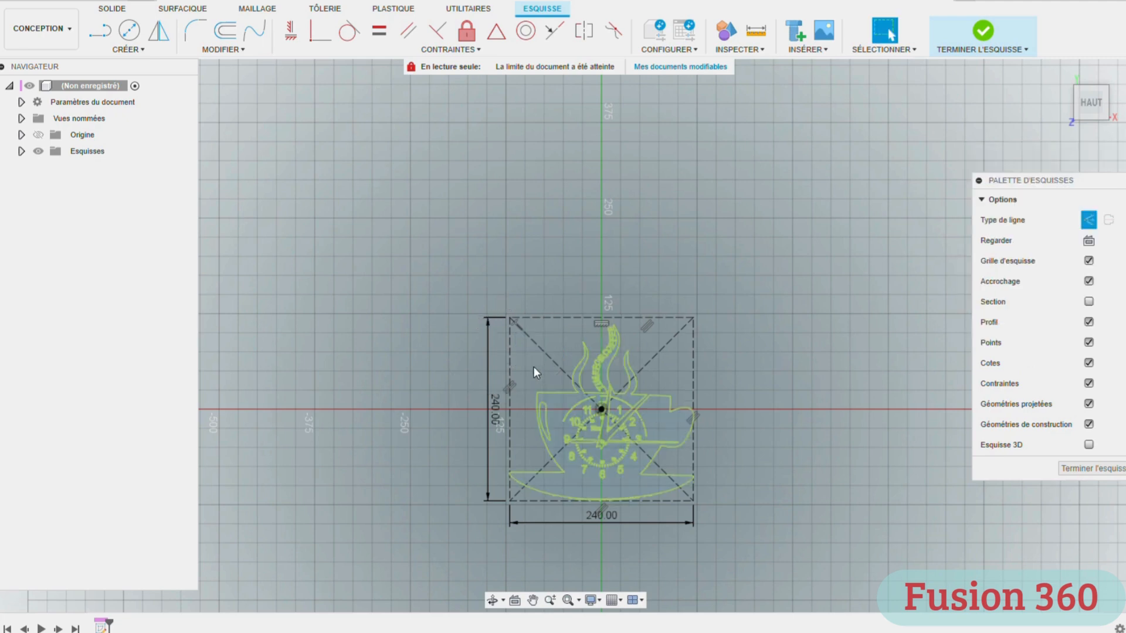
Step: Draw a solid line about 7 mm long across the clock hand near 12, bridging the gap in the cup's rim below the lettering
scroll(522, 534, "up", 4)
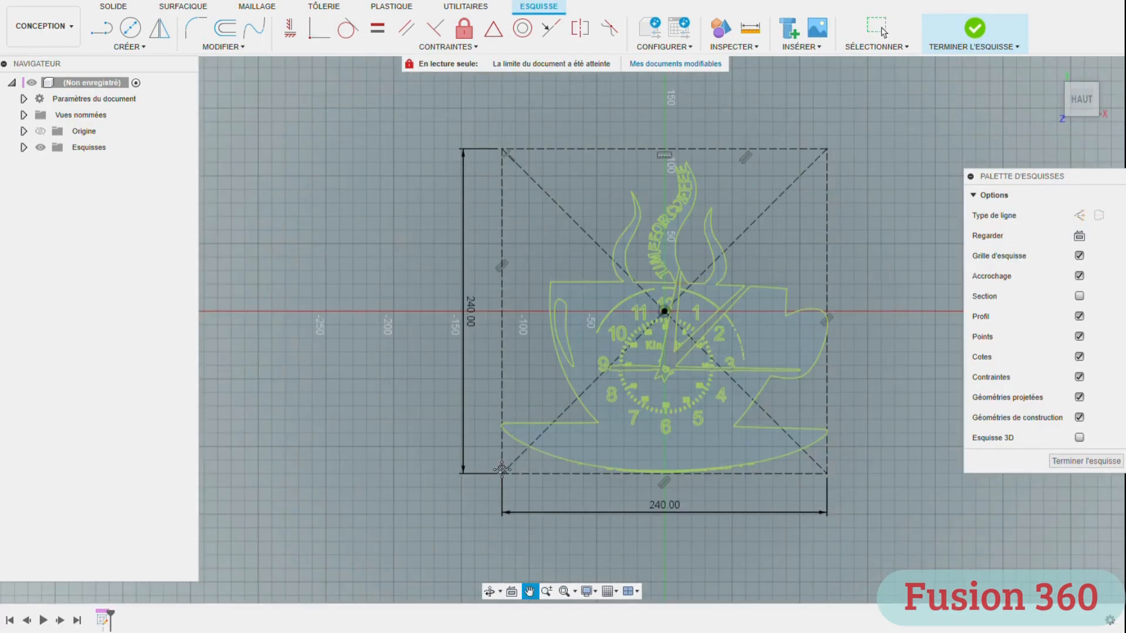
left_click(533, 600)
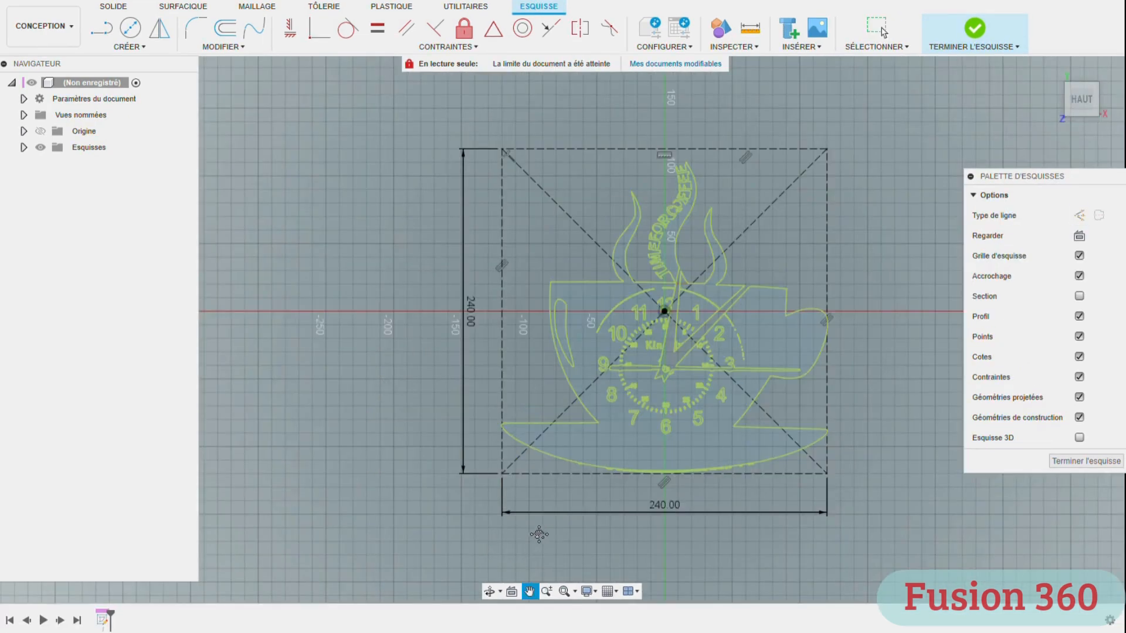
left_click(99, 36)
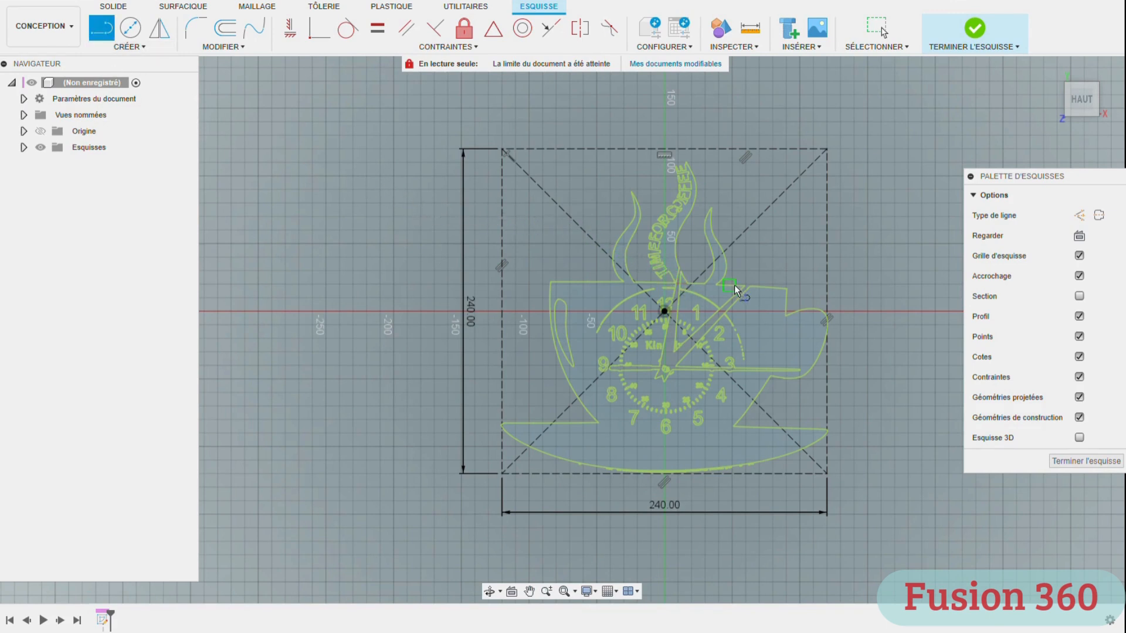
scroll(669, 279, "up", 6)
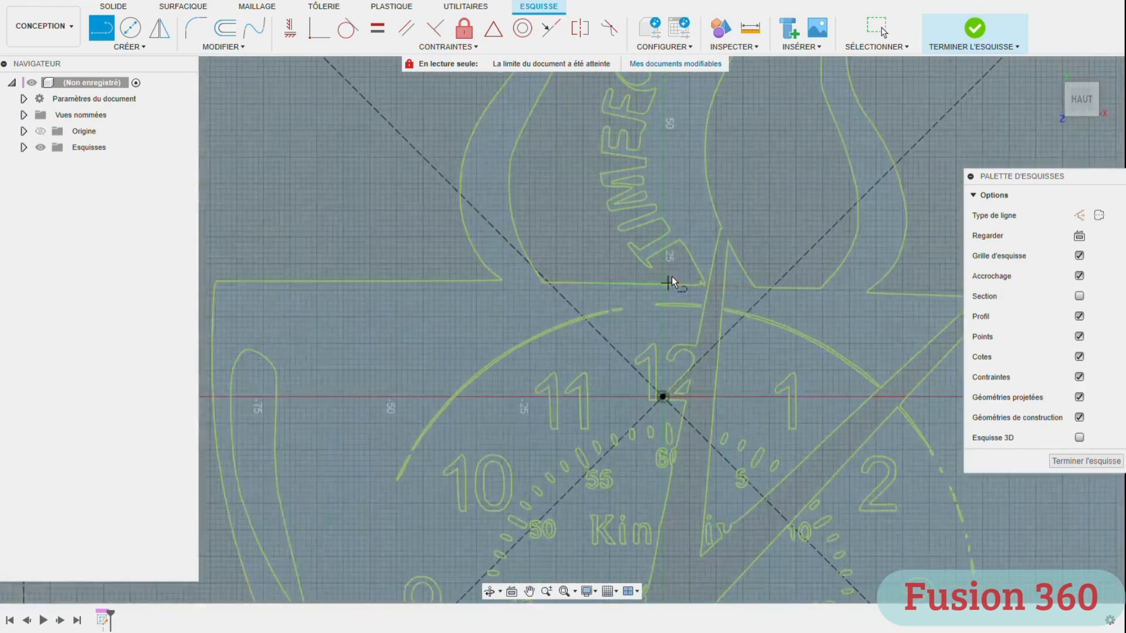
scroll(671, 276, "up", 2)
left_click(714, 289)
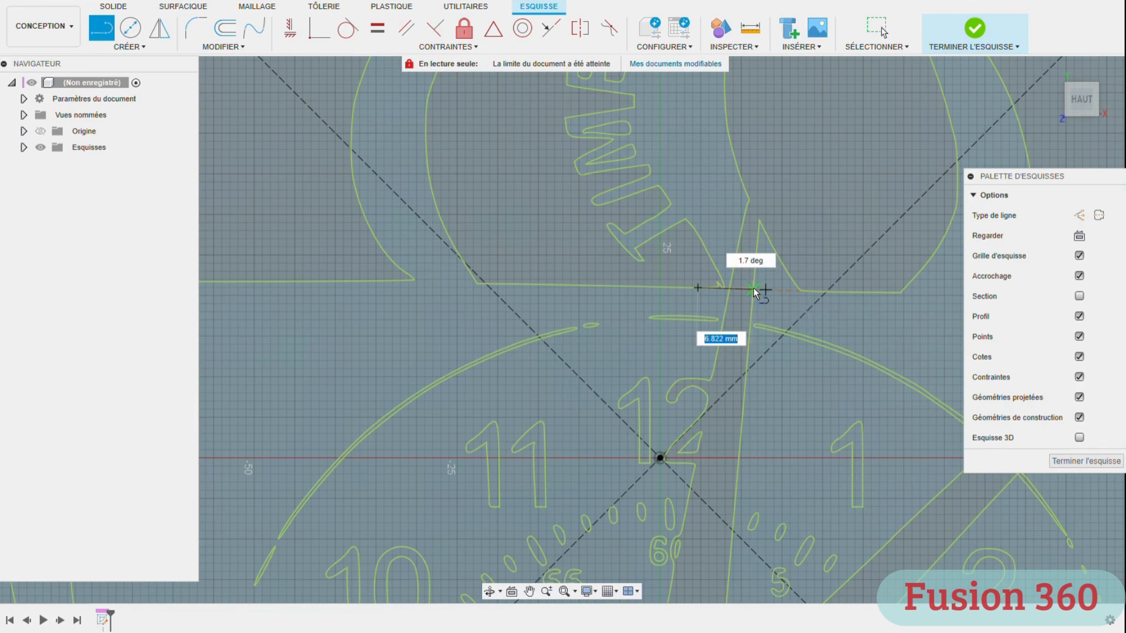
key("Return")
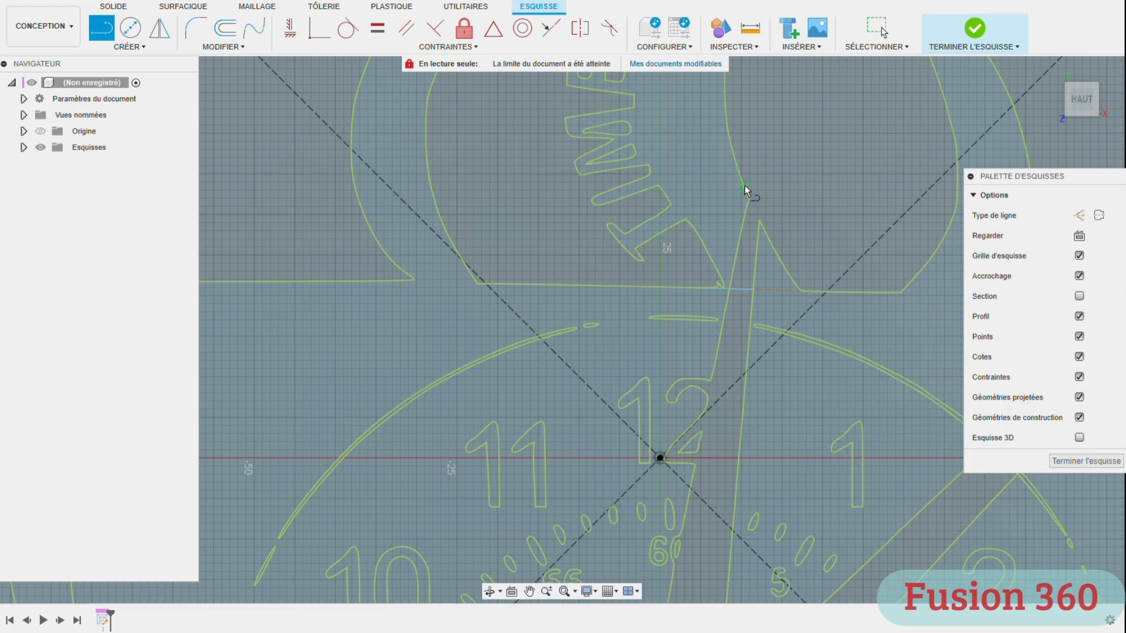
Step: Draw a three-point arc across the tip of the hand near 12, joining the broken edge of the middle steam shape
left_click(124, 47)
mouse_move(151, 99)
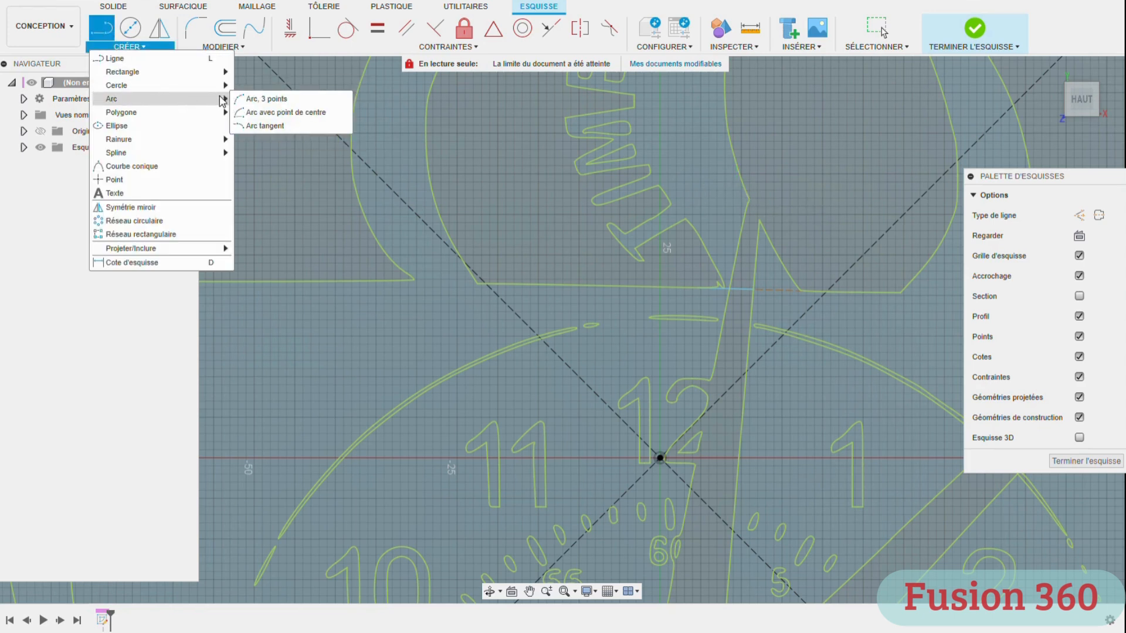
left_click(249, 99)
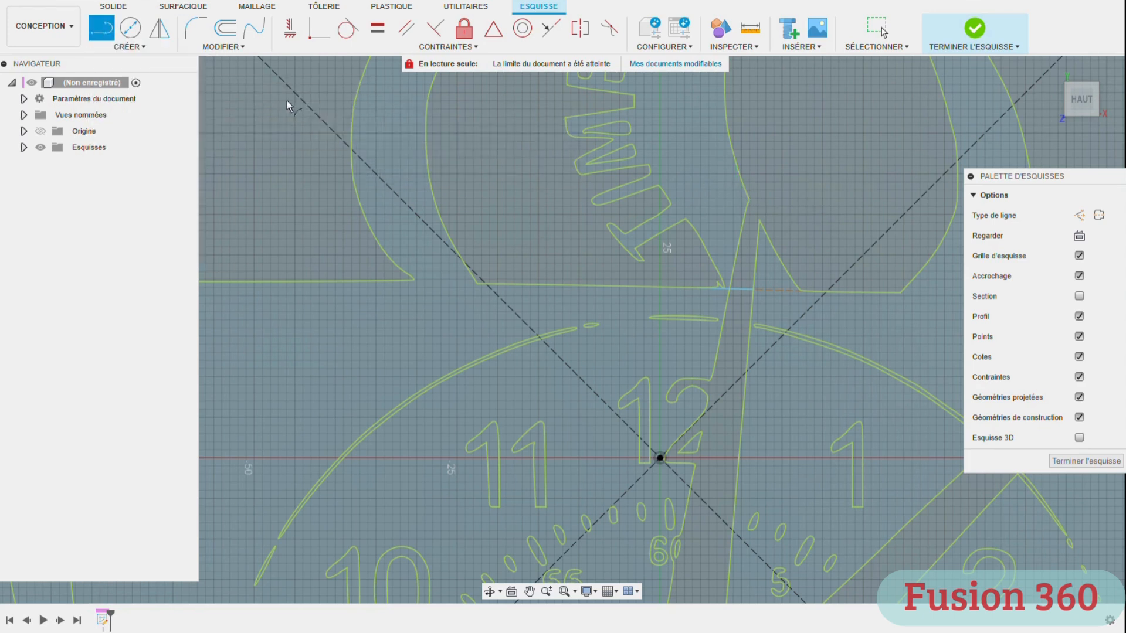
left_click(731, 146)
left_click(781, 260)
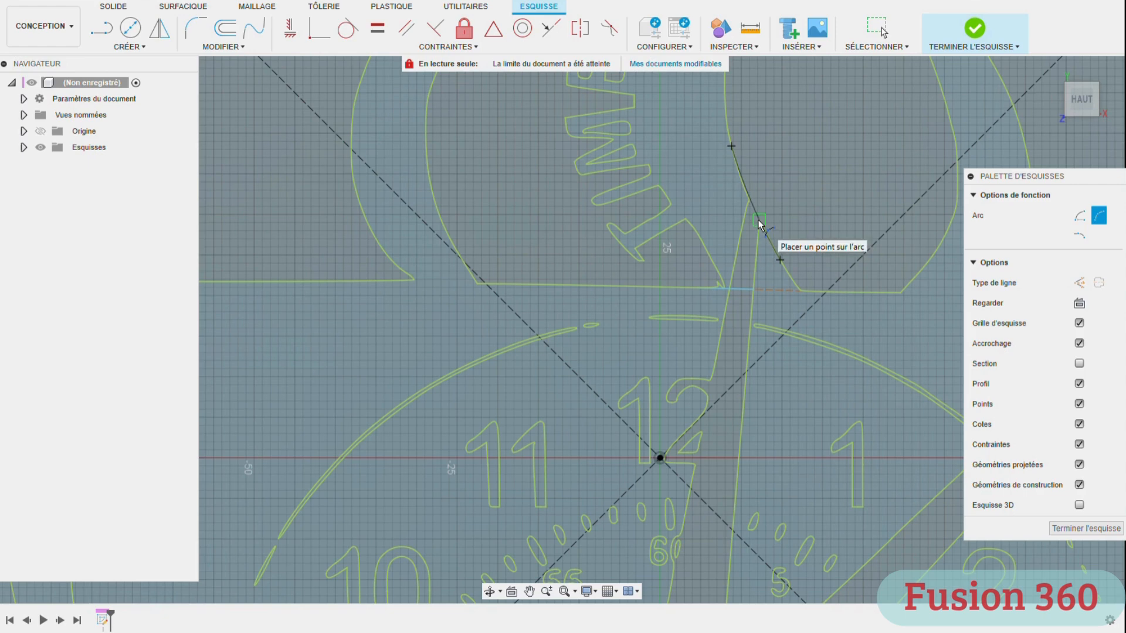
left_click(806, 351)
Step: Draw a three-point arc about 9 mm long along the cup's rim, bridging the gap at the tip of the hand between 1 and 2
scroll(806, 351, "down", 5)
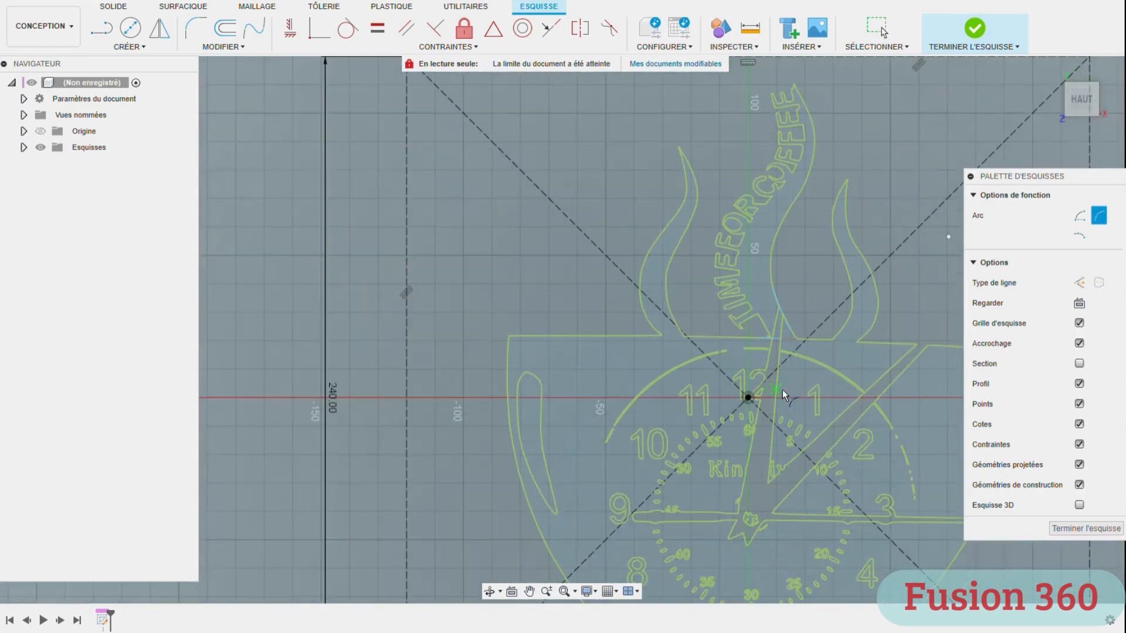
scroll(931, 353, "up", 4)
scroll(923, 359, "up", 2)
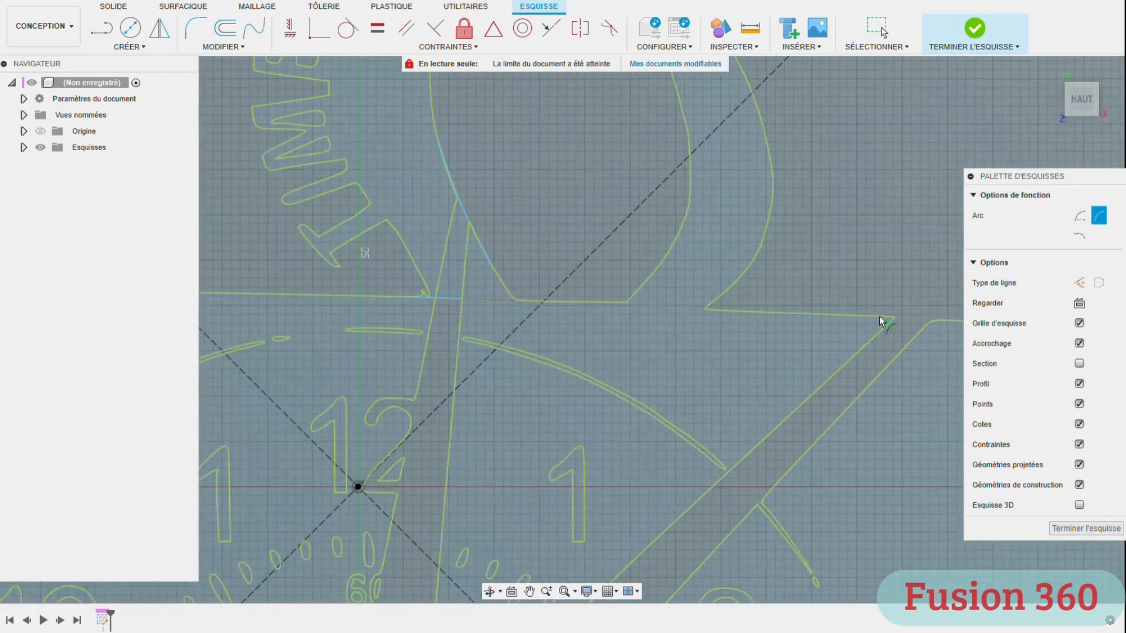
left_click(869, 316)
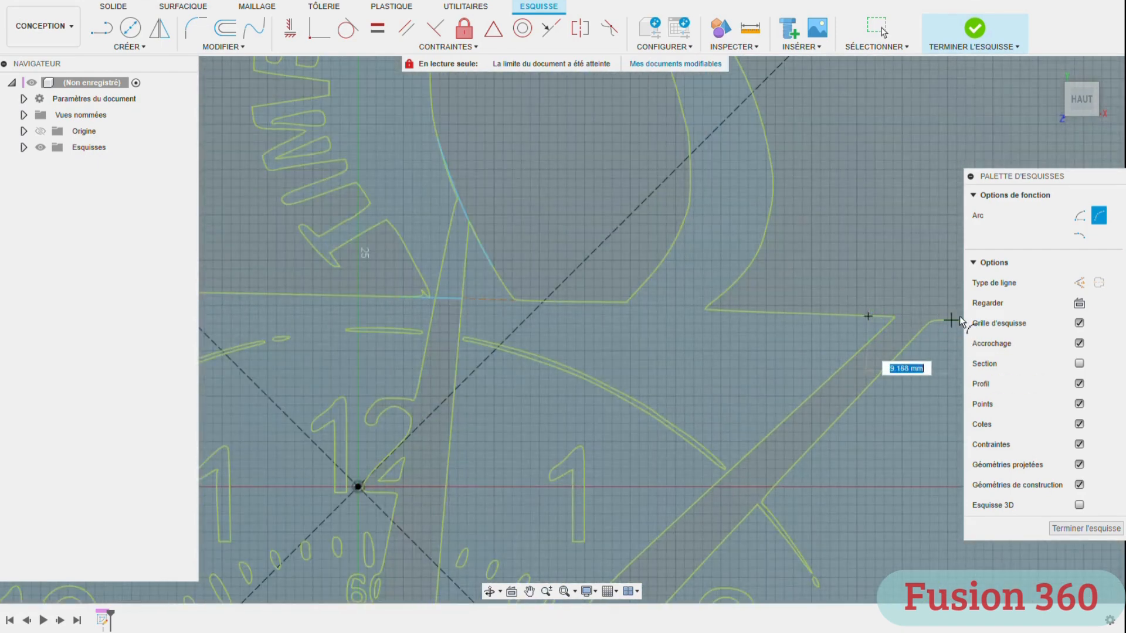
left_click(956, 321)
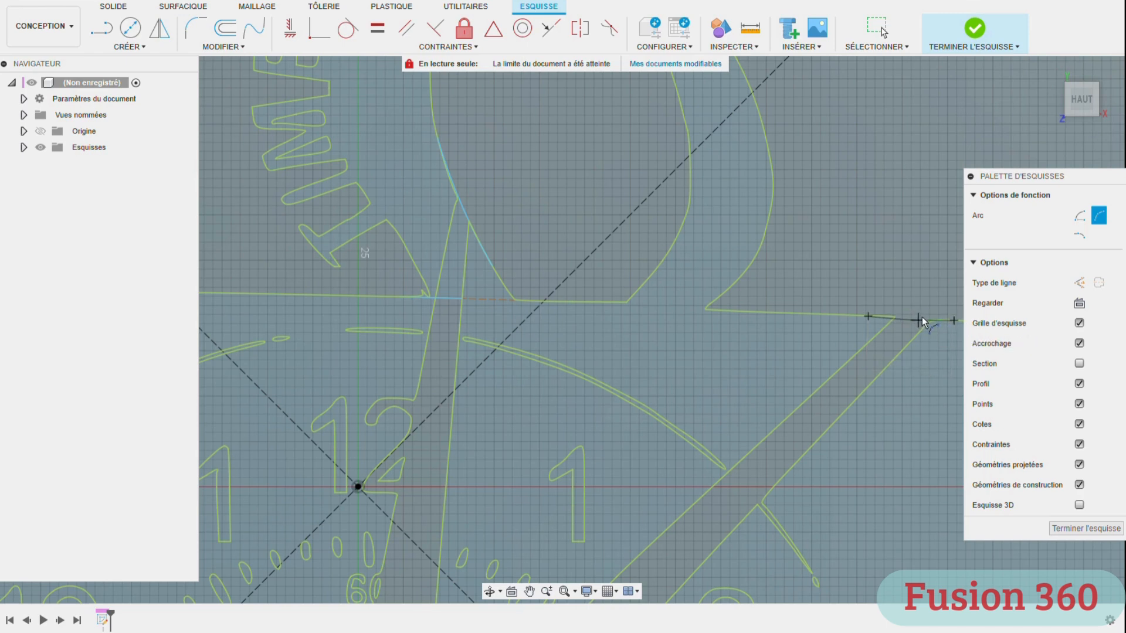
left_click(919, 361)
scroll(680, 371, "down", 8)
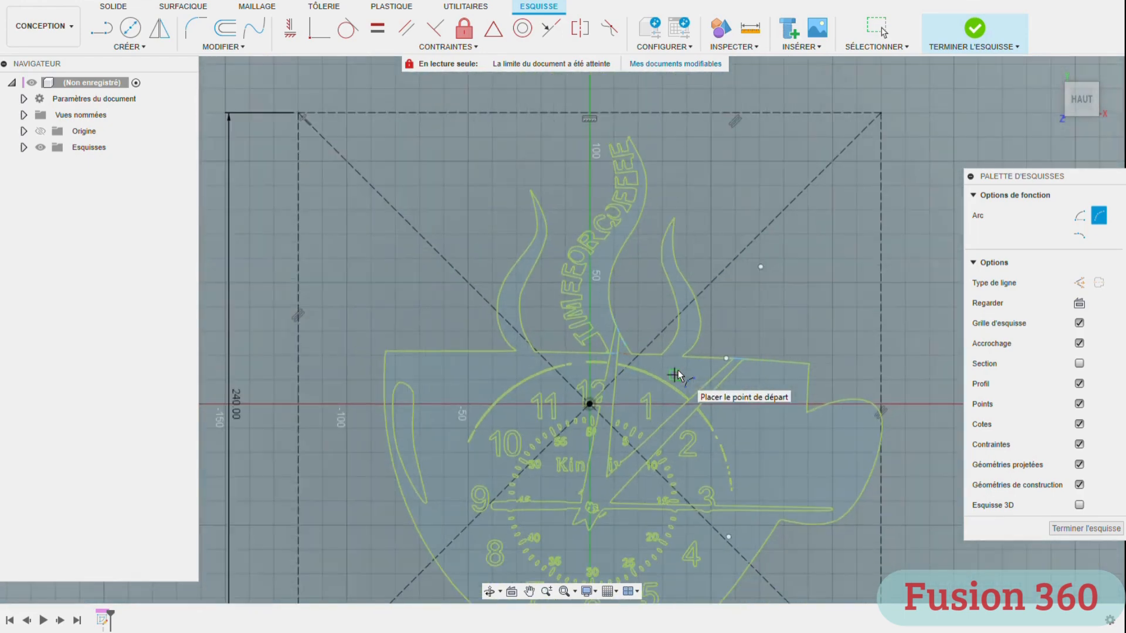
scroll(680, 375, "down", 4)
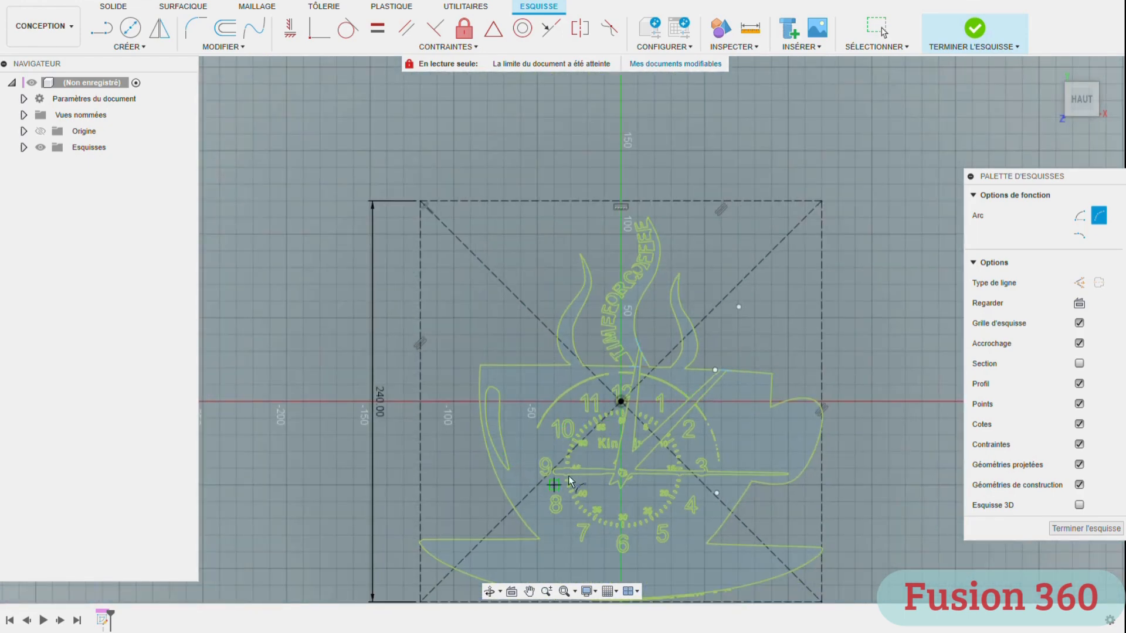
scroll(604, 362, "up", 7)
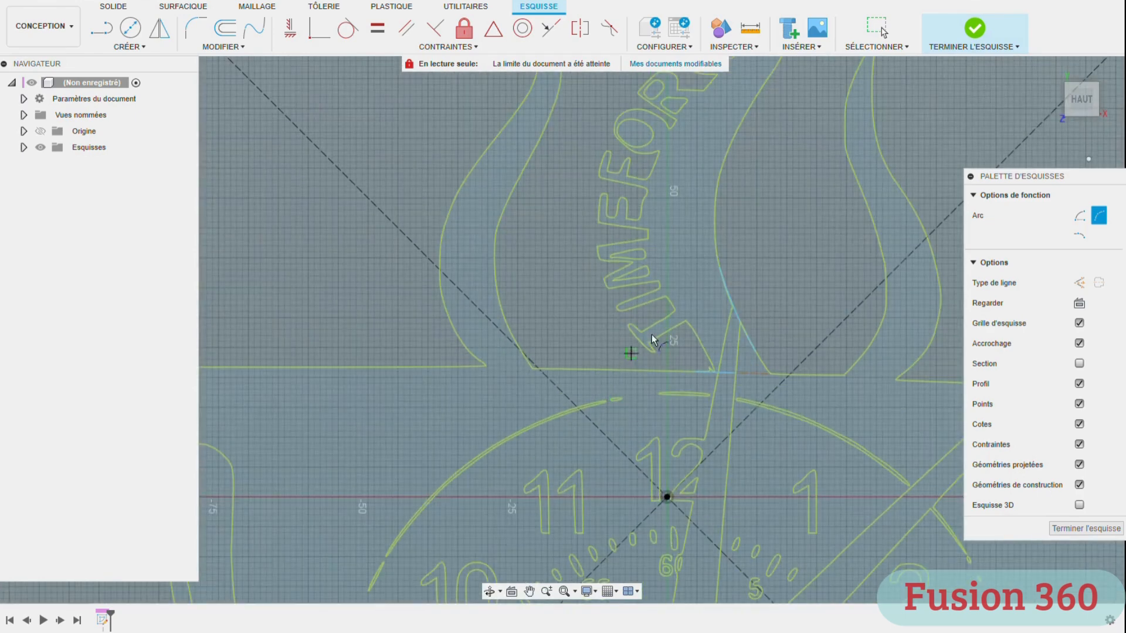
Step: Draw a three-point arc from the cup's rim beside the hand near 12 to the outer corner of the letter I in TIME
scroll(716, 370, "up", 5)
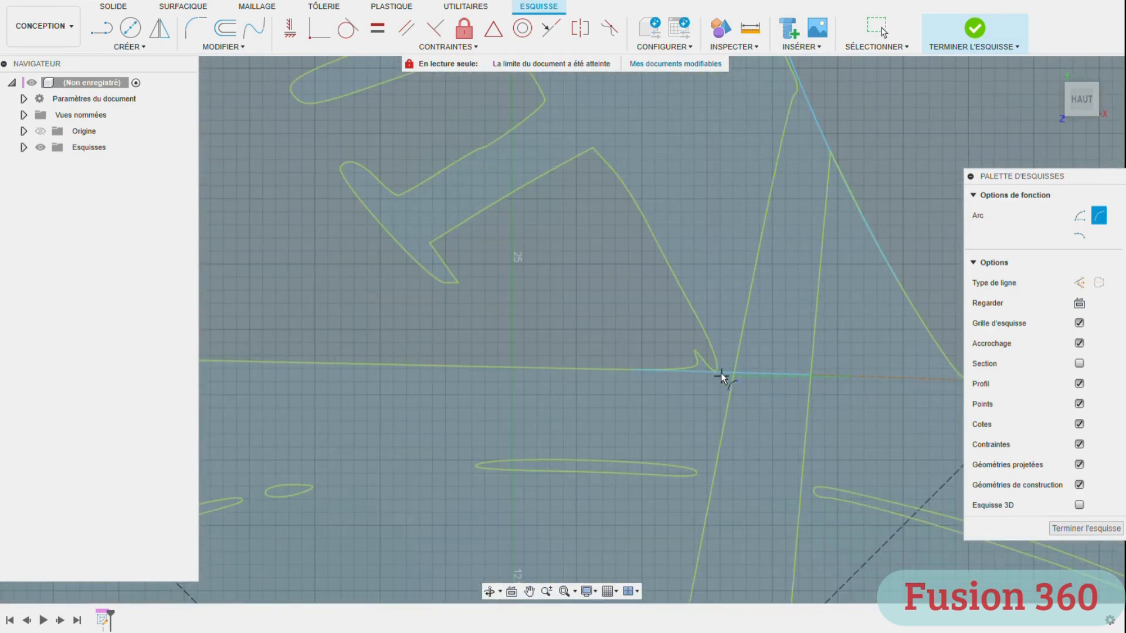
left_click(718, 371)
left_click(546, 101)
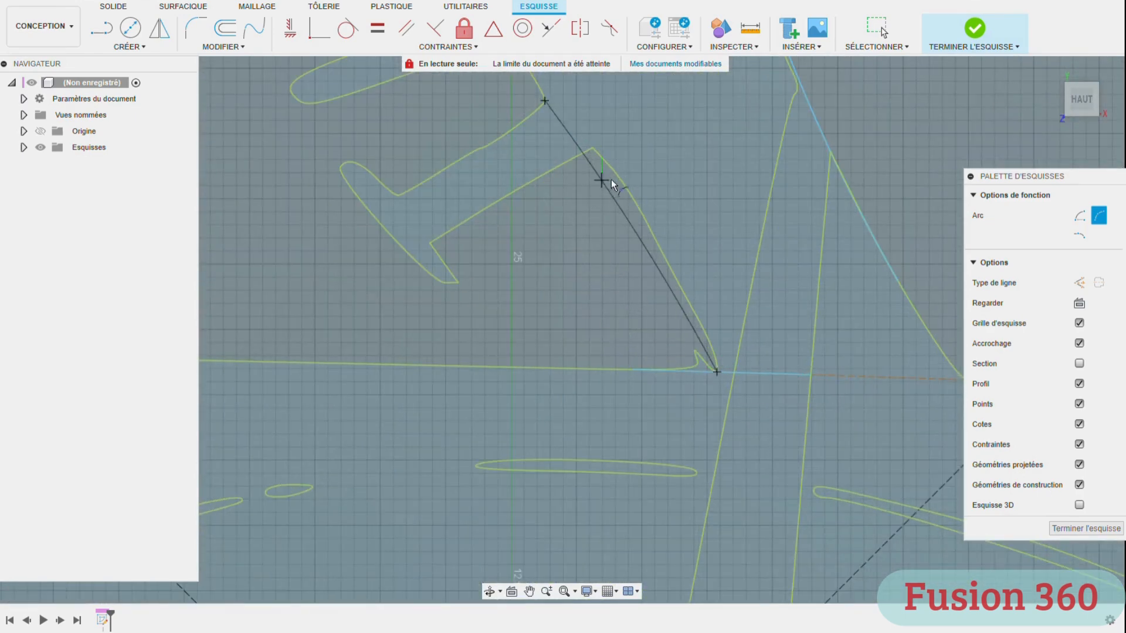
left_click(628, 182)
scroll(628, 181, "down", 10)
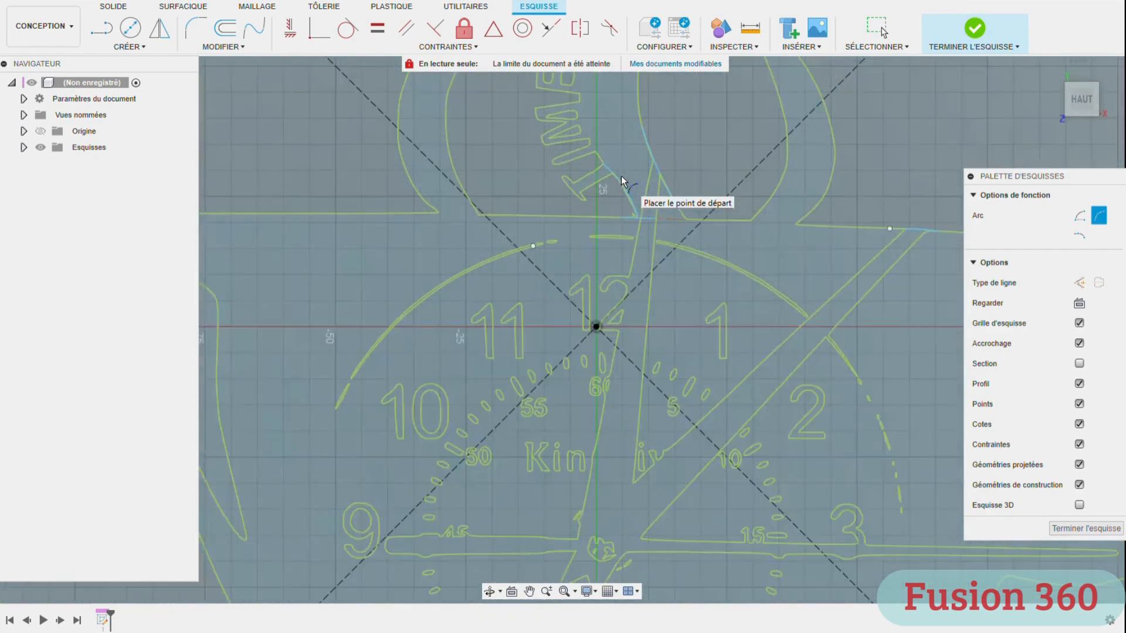
Step: Draw a three-point arc along the middle steam's edge, from the letter I to the far corner of the E in TIME
left_click(530, 592)
left_click_drag(536, 291, 531, 563)
key("Escape")
scroll(589, 329, "up", 5)
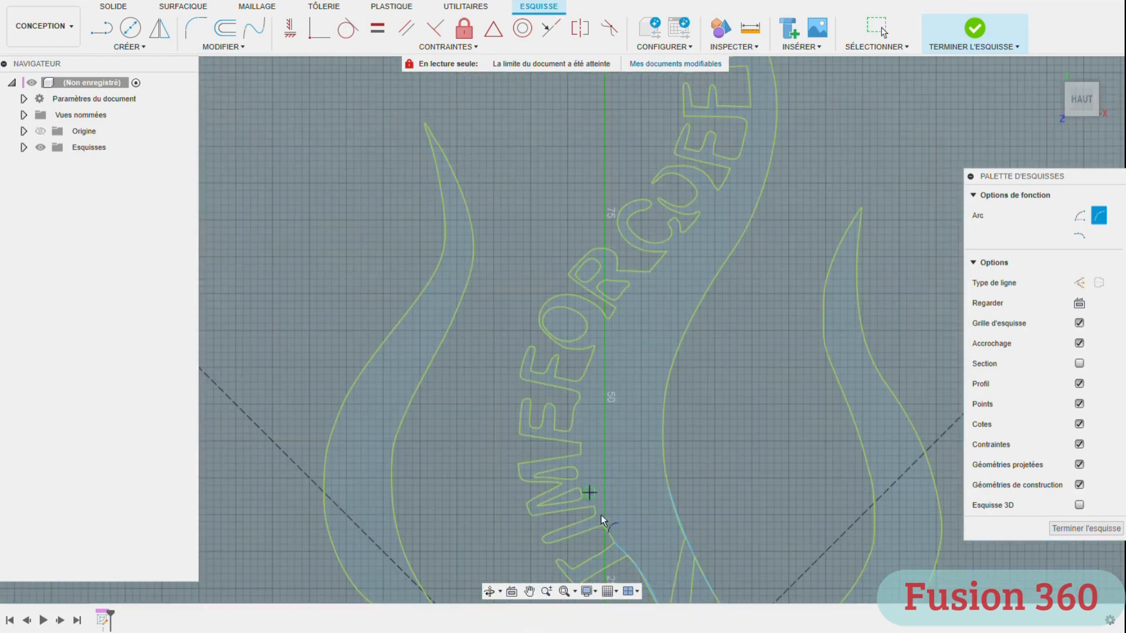
left_click(614, 541)
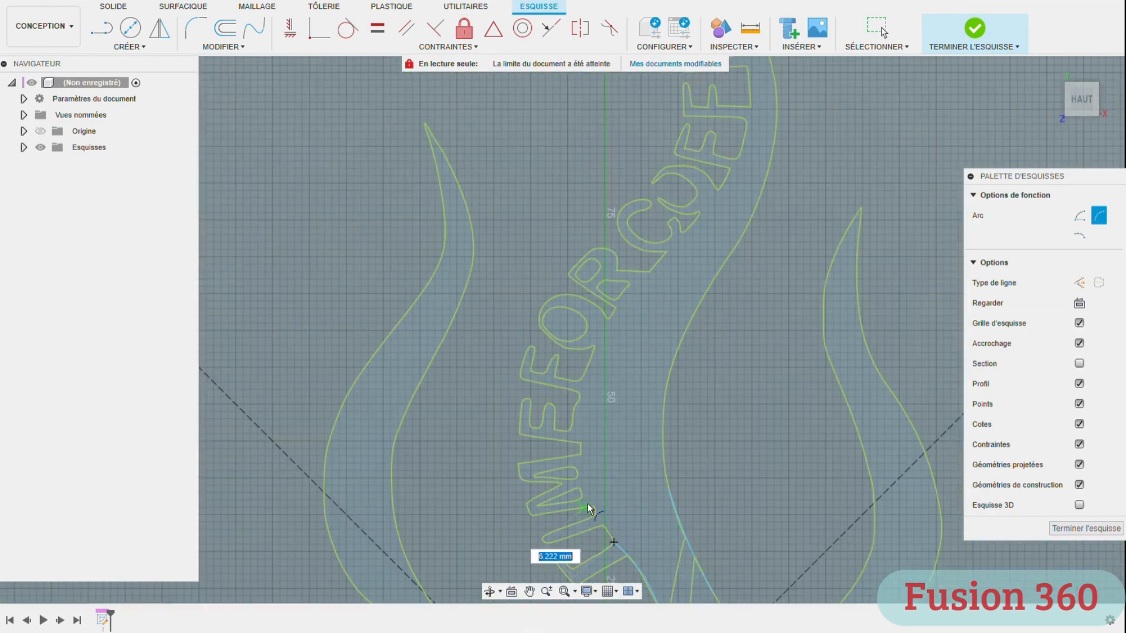
left_click(580, 396)
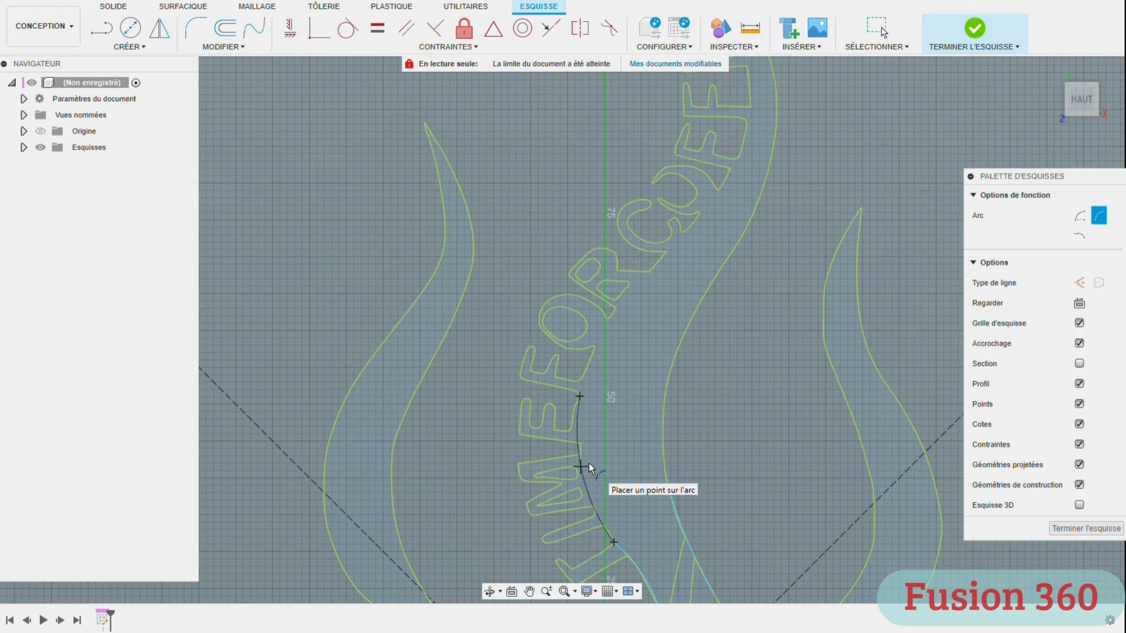
left_click(589, 462)
Step: Continue the middle steam's edge with a three-point arc alongside FOR, from the E of TIME to the start of COFFEE
left_click(580, 396)
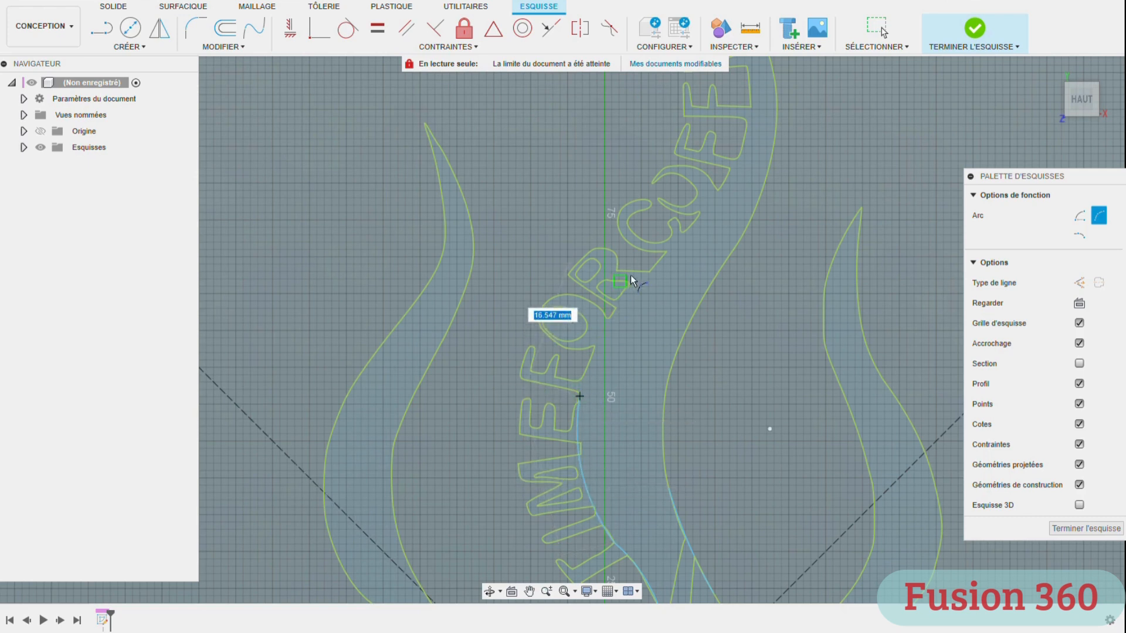
left_click(666, 251)
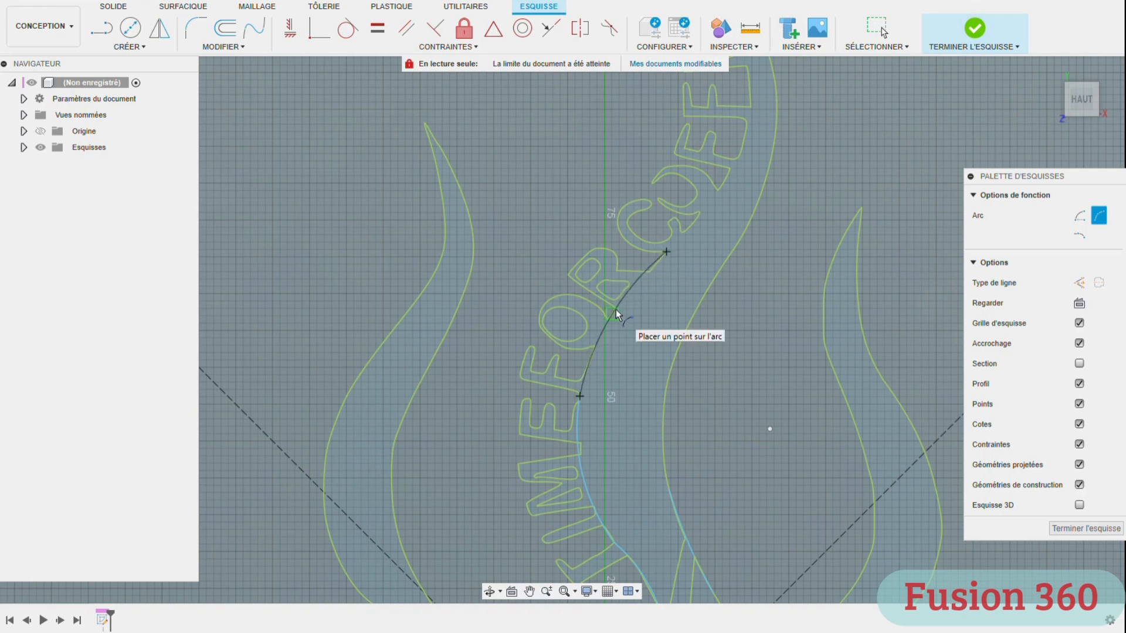
left_click(616, 308)
Step: Draw a three-point arc along the steam's edge from the start of COFFEE to the corner of its second F
scroll(658, 300, "down", 4)
scroll(730, 195, "up", 4)
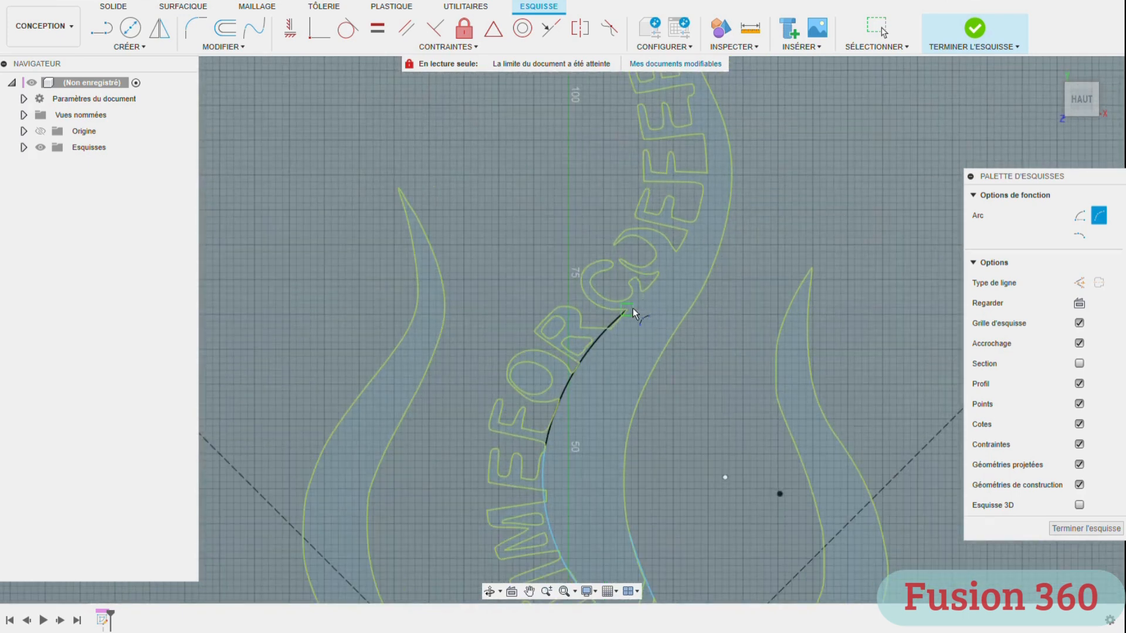
left_click(629, 309)
left_click(706, 173)
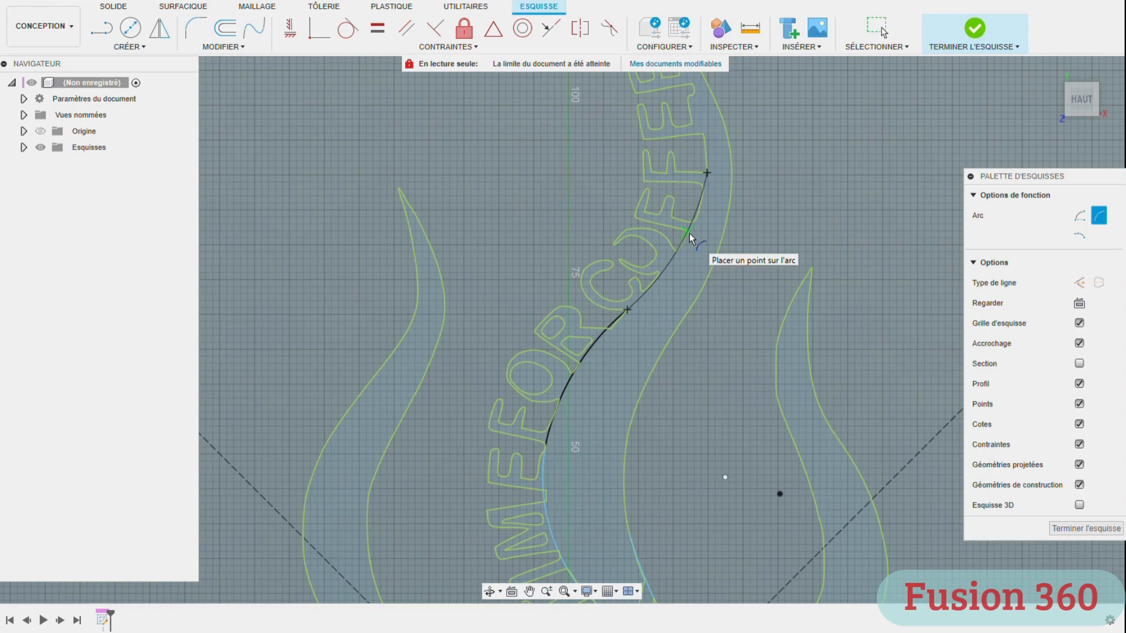
left_click(690, 237)
Step: Draw a three-point arc between the last E and the second F of COFFEE, closing the upper part of the middle steam's edge
scroll(698, 222, "down", 5)
scroll(733, 123, "up", 5)
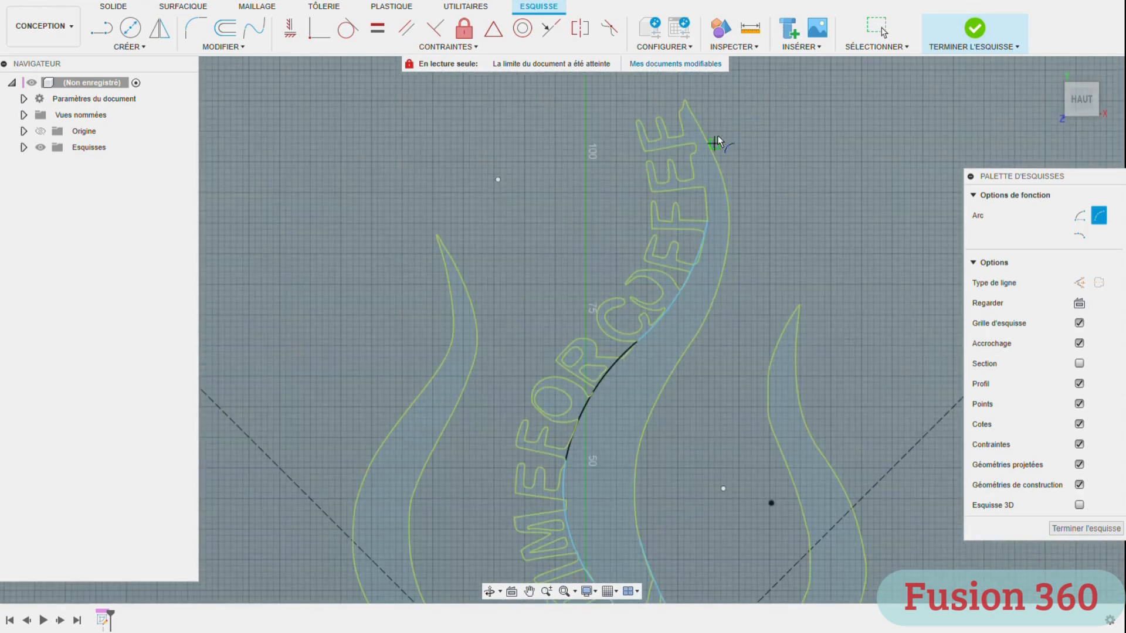
left_click(684, 135)
left_click(708, 221)
left_click(705, 189)
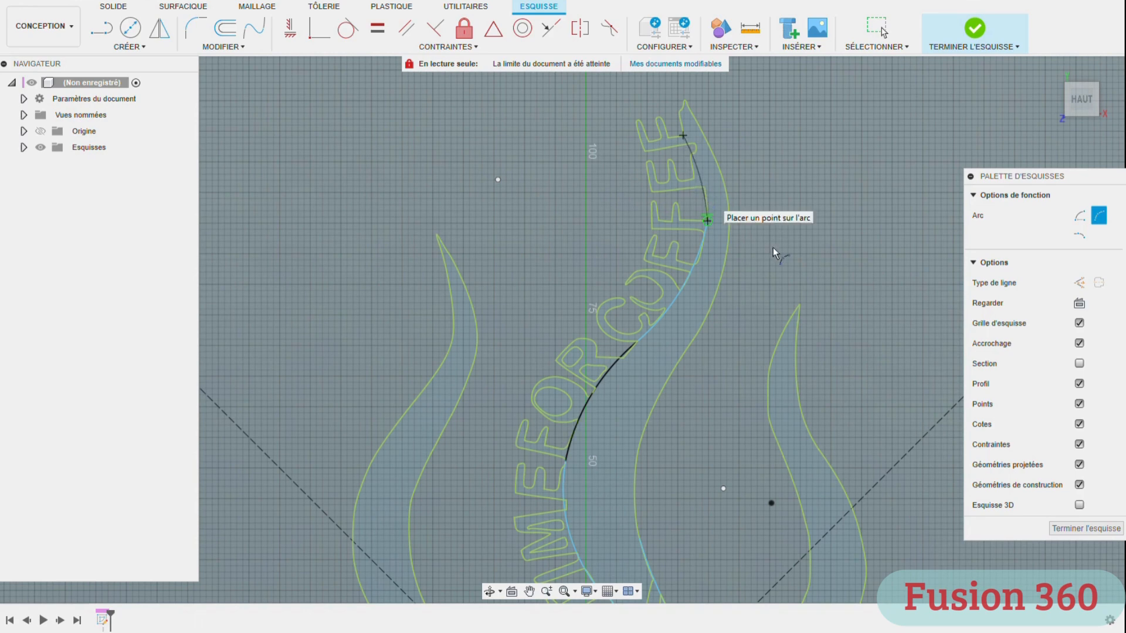
scroll(695, 128, "up", 3)
scroll(695, 127, "up", 3)
scroll(696, 423, "down", 10)
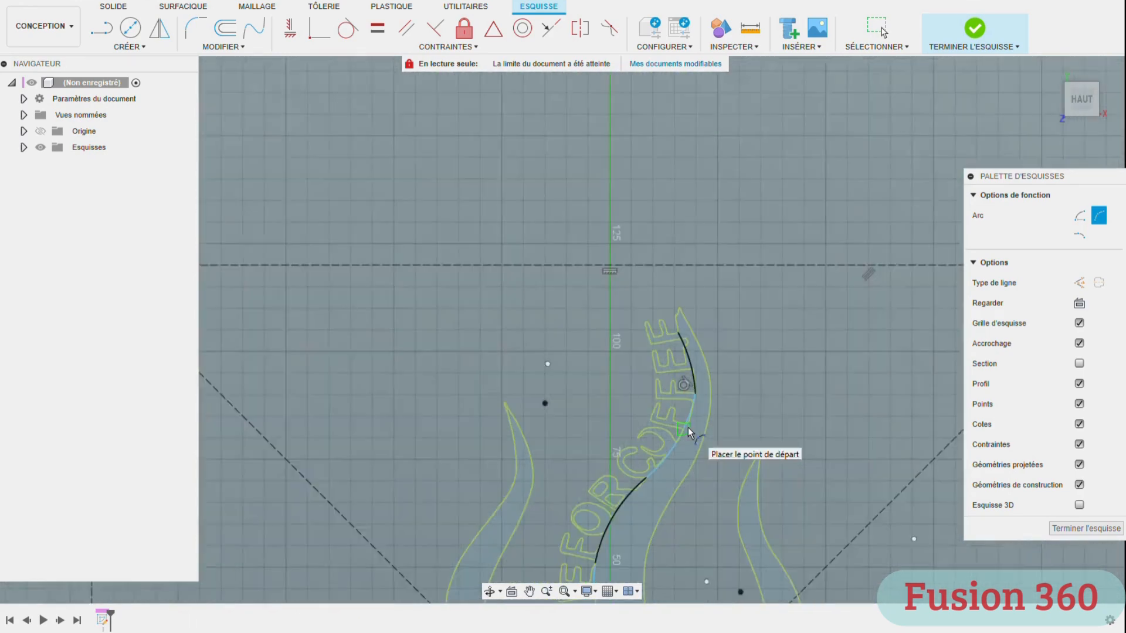
left_click(529, 591)
left_click_drag(516, 566, 503, 282)
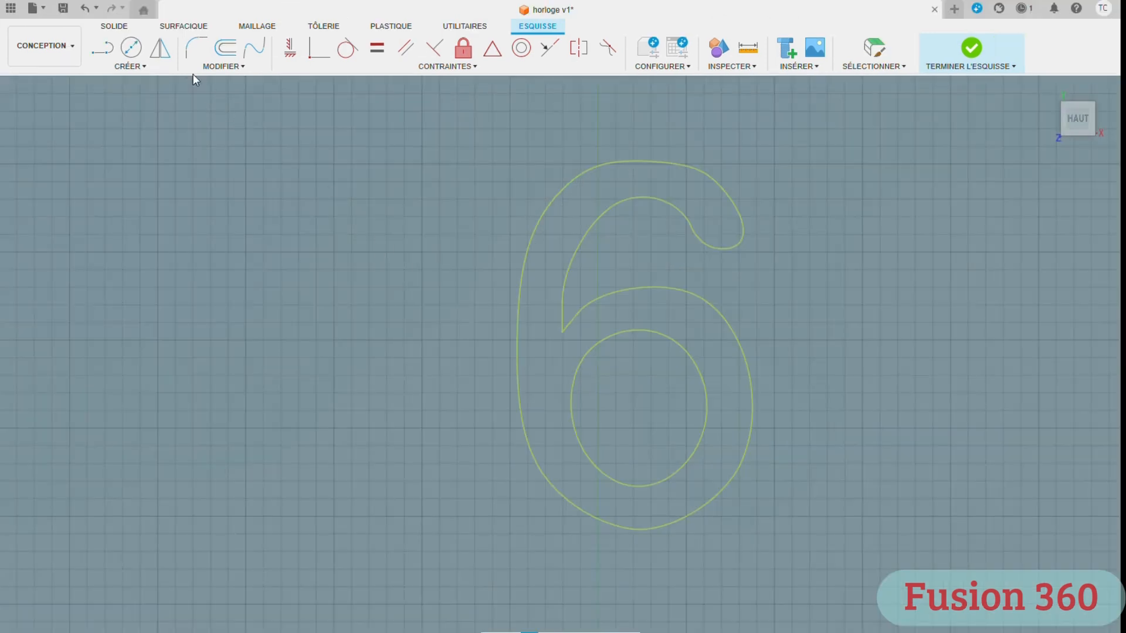
Step: Draw a two-point rectangle 1 mm wide across the bottom of the numeral 6, spanning its inner loop and outer outline
left_click(124, 69)
mouse_move(130, 92)
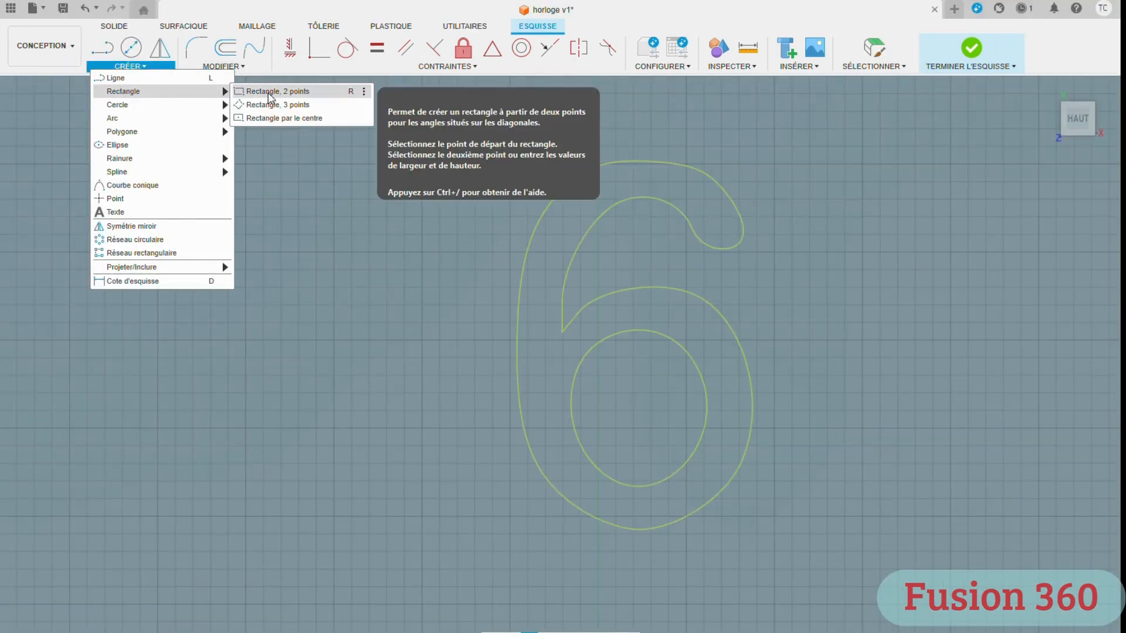
left_click(268, 93)
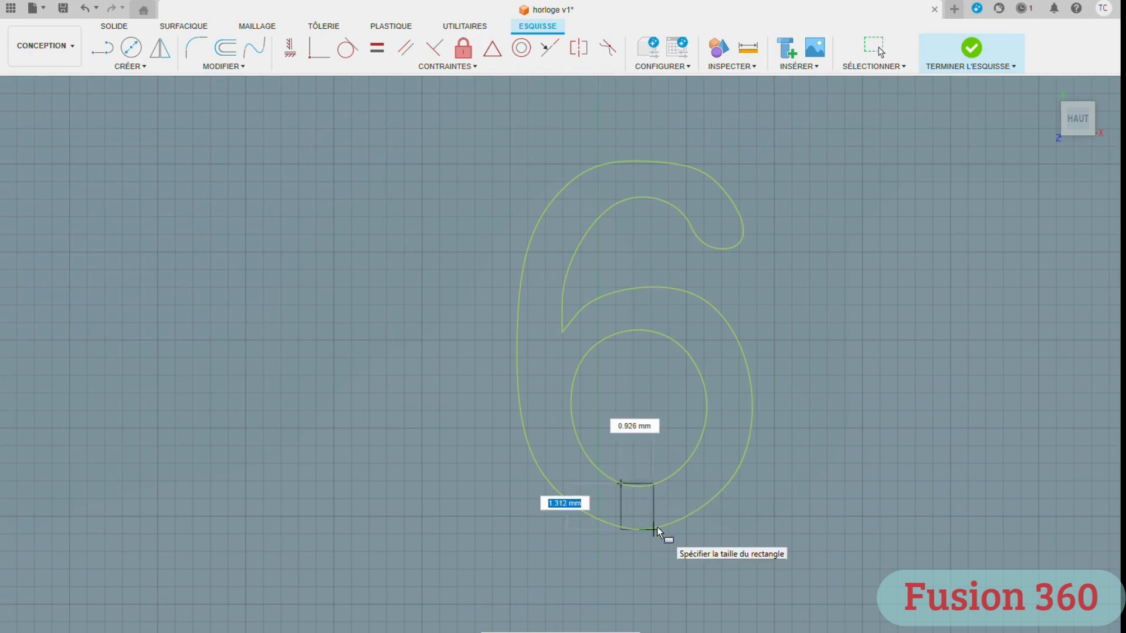
key("Tab")
type("1")
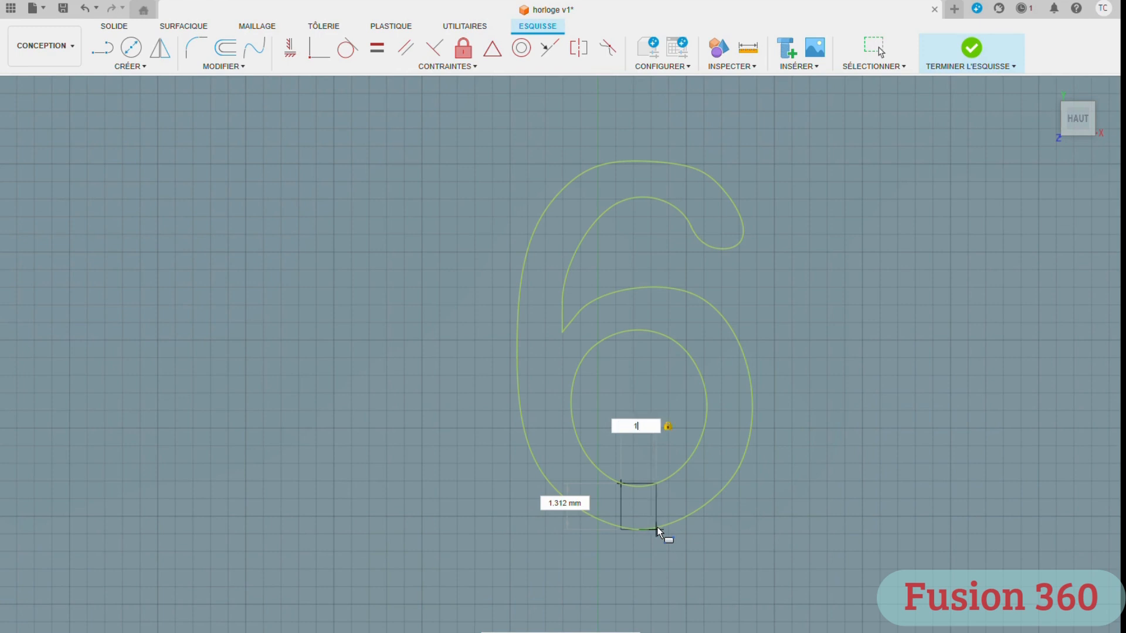
key("Tab")
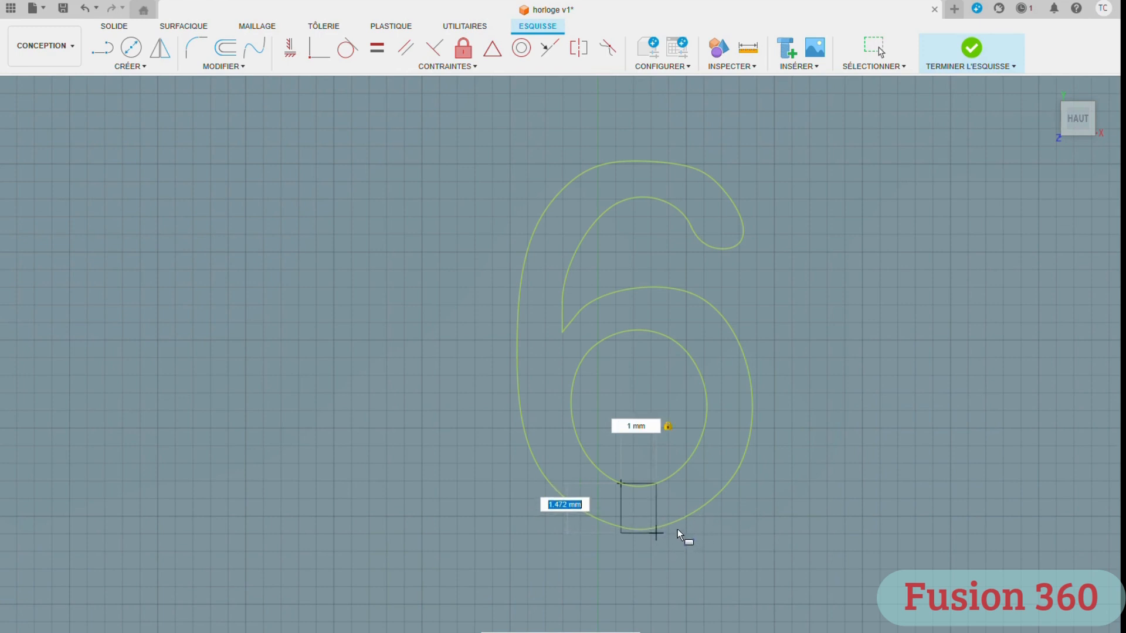
key("Return")
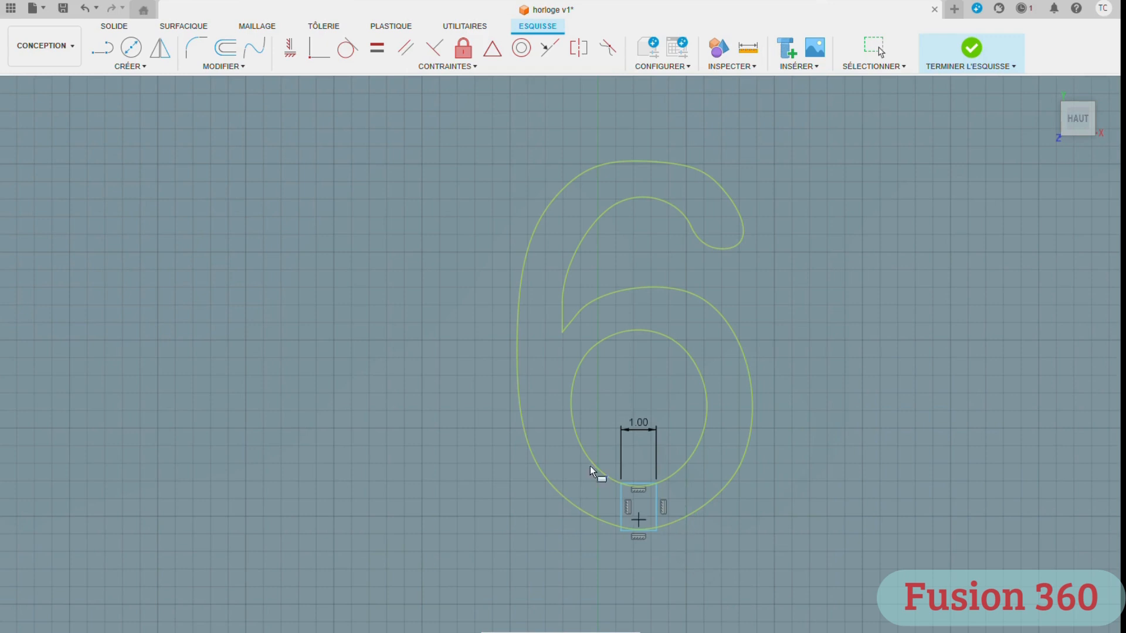
Step: Trim the numeral 6's outline segments and the rectangle's short ends at the bottom, leaving an open bridge to the inner loop
scroll(645, 499, "up", 4)
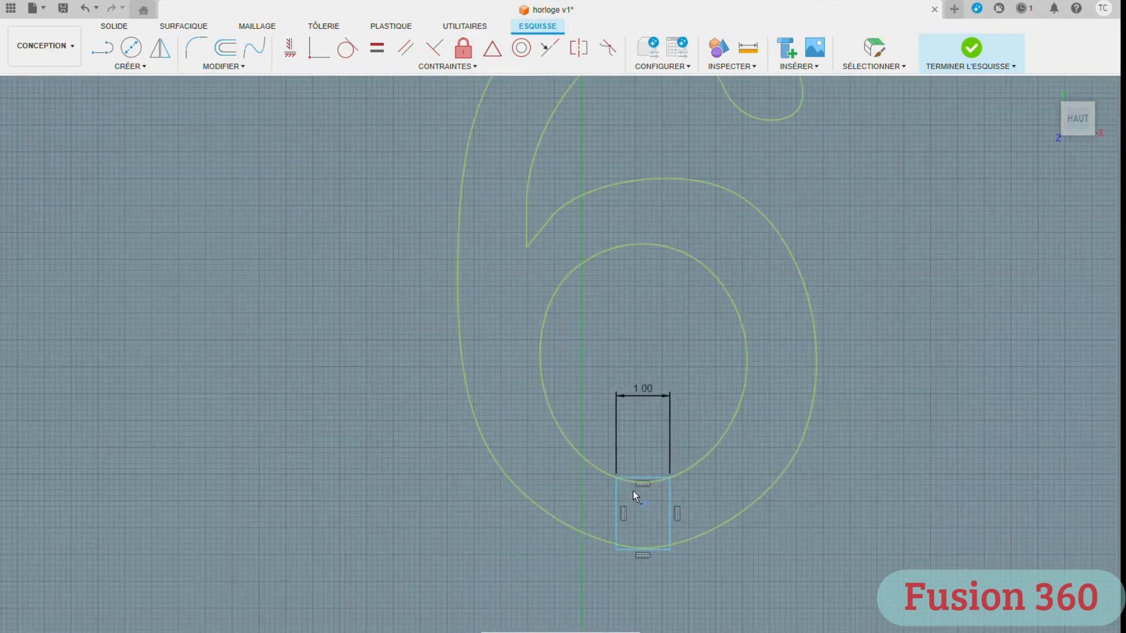
key("t")
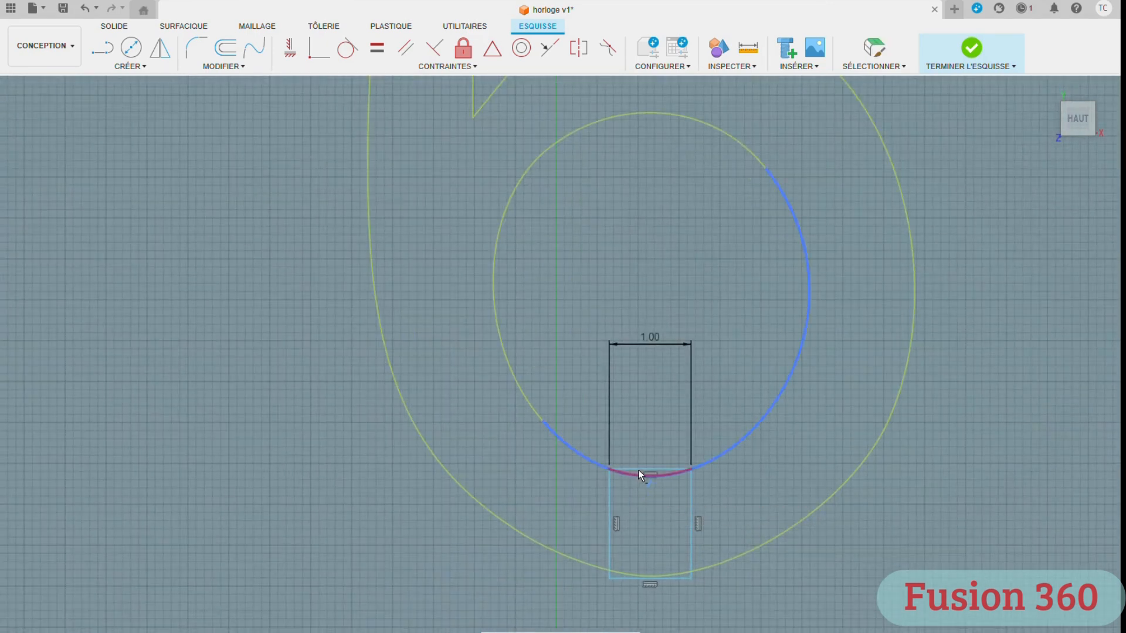
left_click(639, 470)
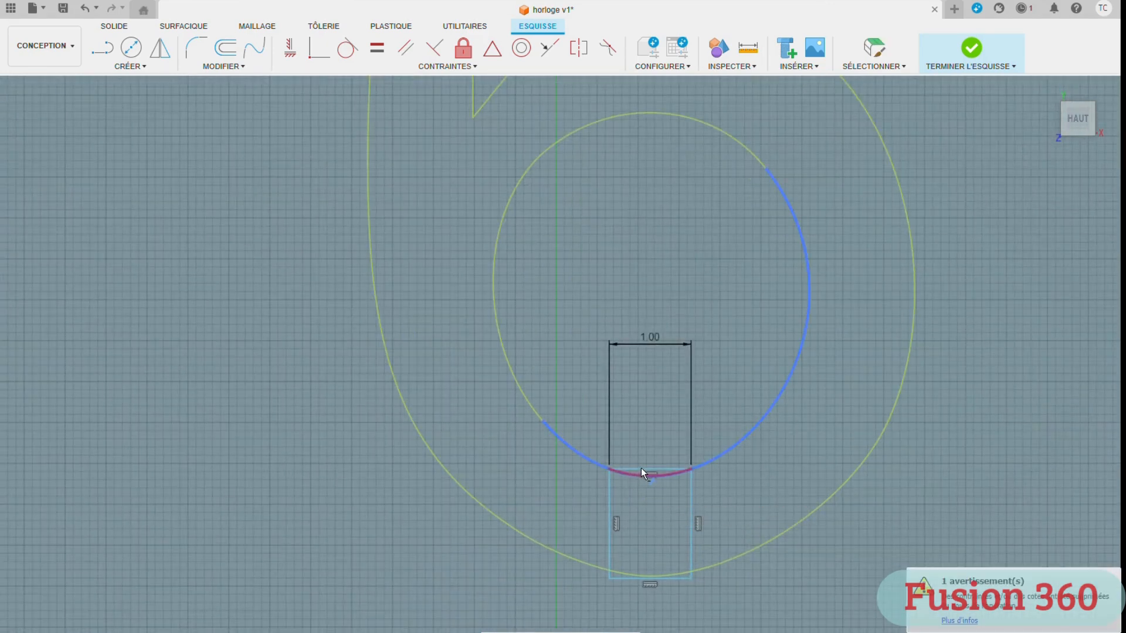
left_click(651, 573)
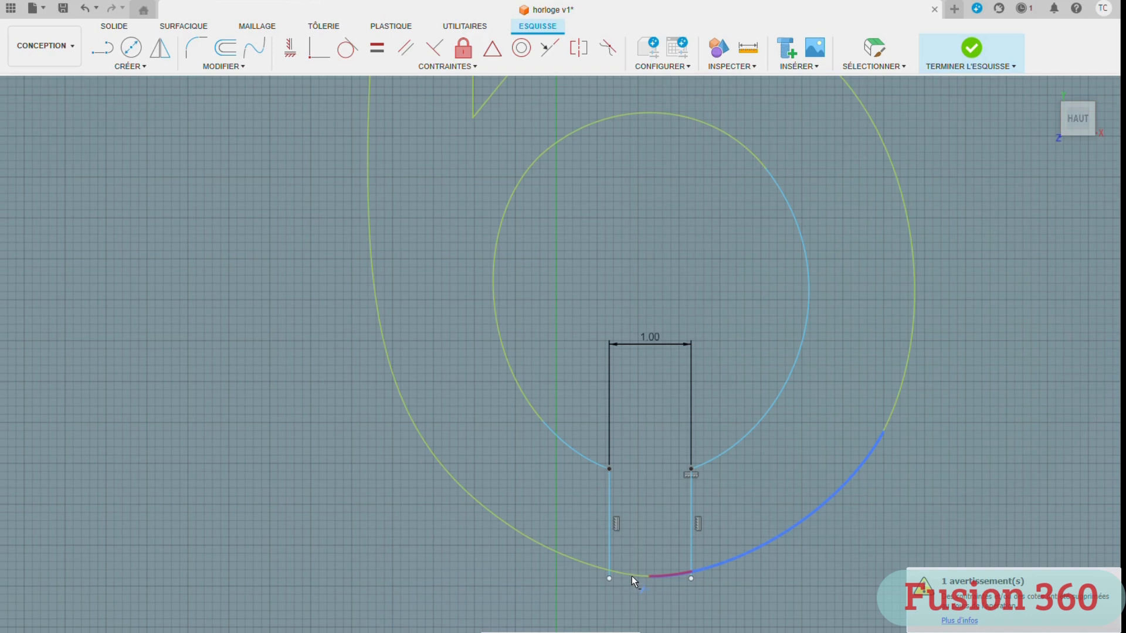
left_click(631, 575)
scroll(696, 561, "down", 5)
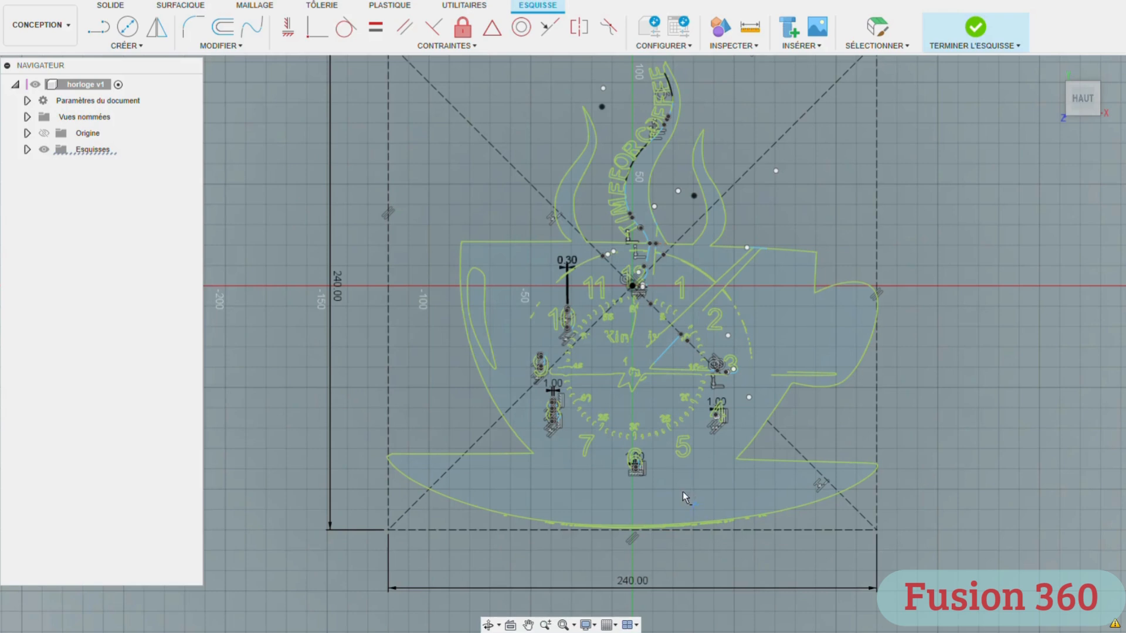
Step: Finish the sketch and extrude the cup profile, leaving out the hour numerals, by 3 mm as a new body
left_click(981, 32)
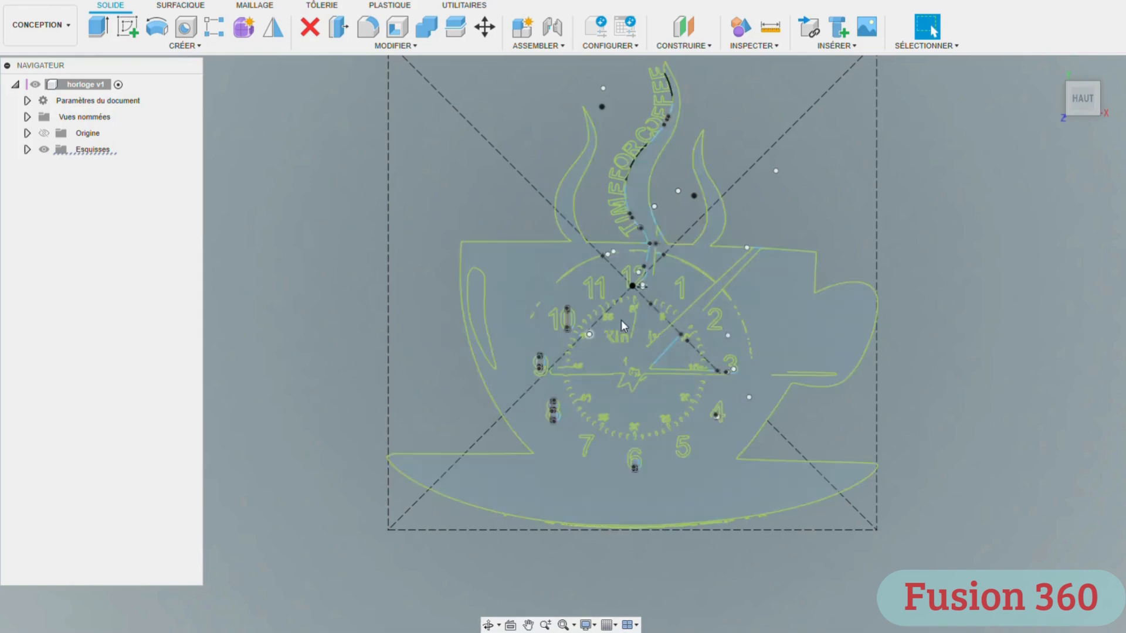
left_click(98, 29)
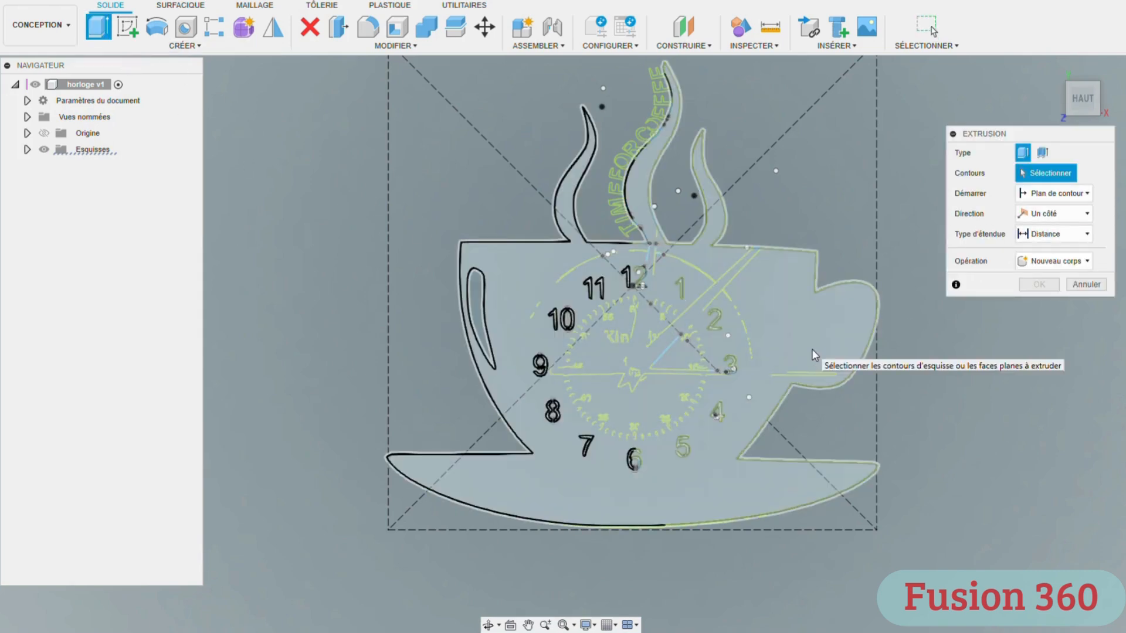
left_click(811, 349)
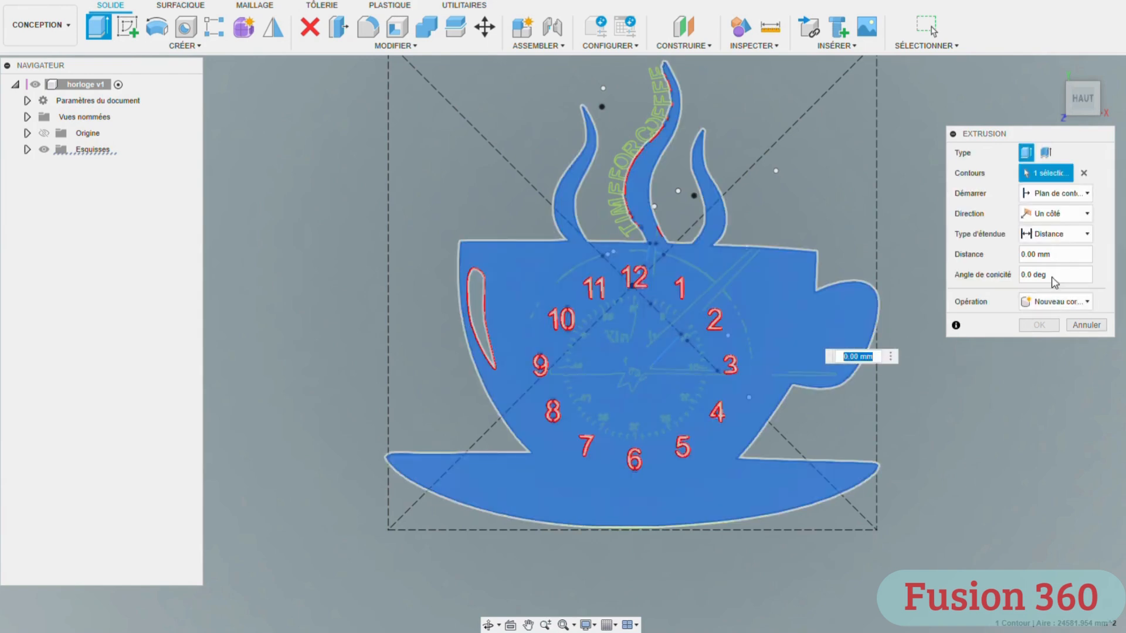
left_click(1023, 255)
type("3")
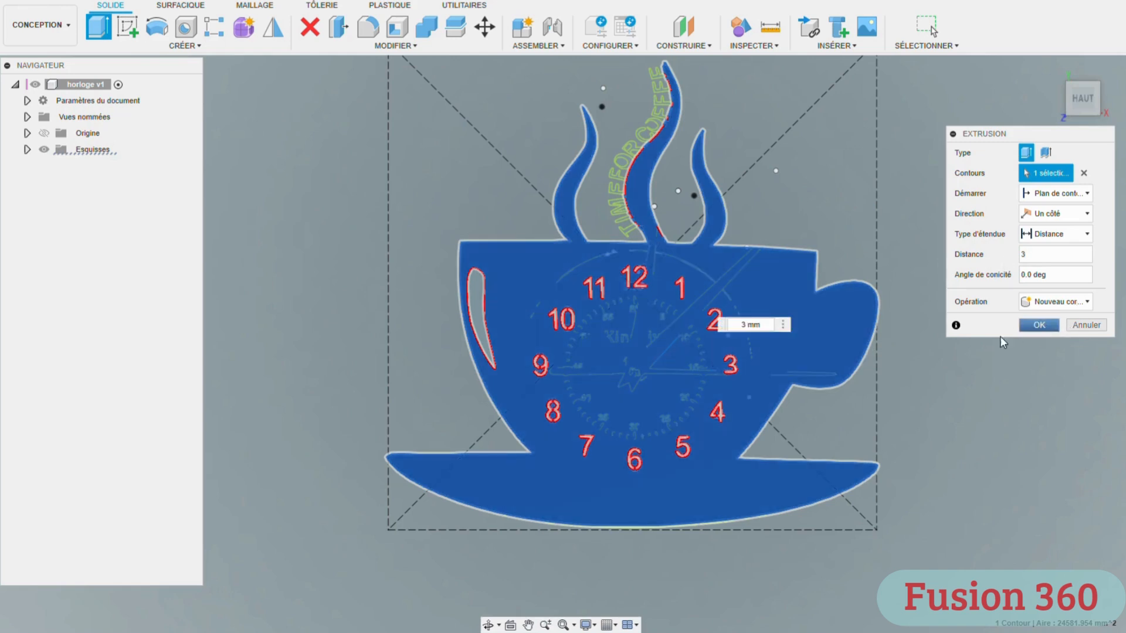
key("Return")
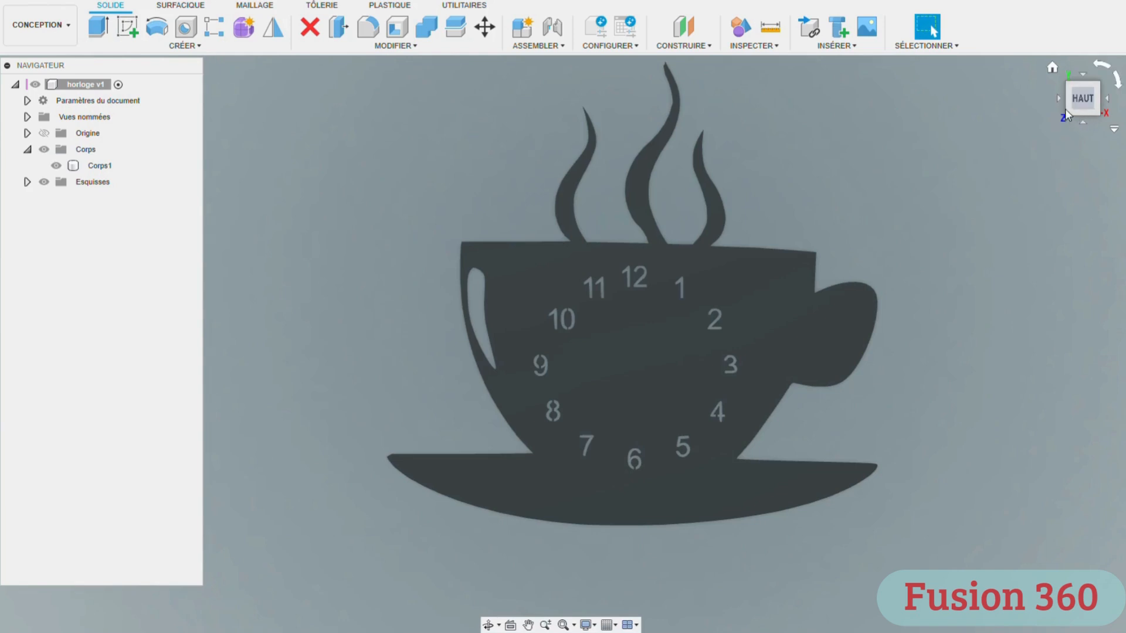
Step: Start a new sketch on the back face of the extruded cup body
mouse_move(1085, 119)
left_mouse_down()
mouse_move(1053, 101)
mouse_move(1105, 43)
left_mouse_up()
left_click(1086, 89)
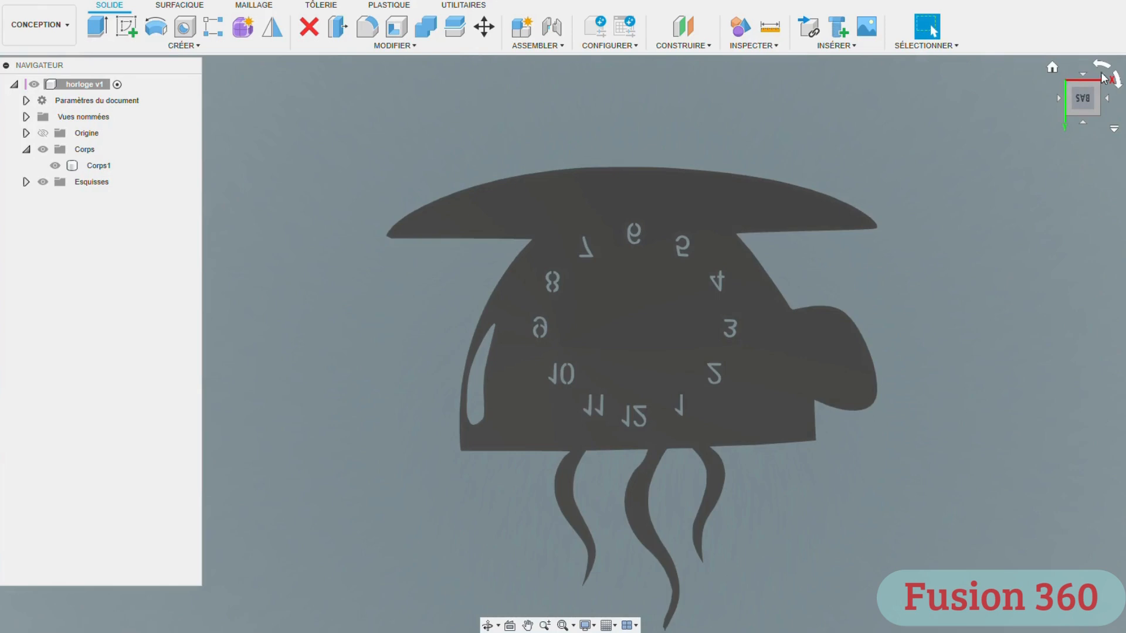
left_click(1102, 66)
left_click(1103, 66)
left_click(527, 626)
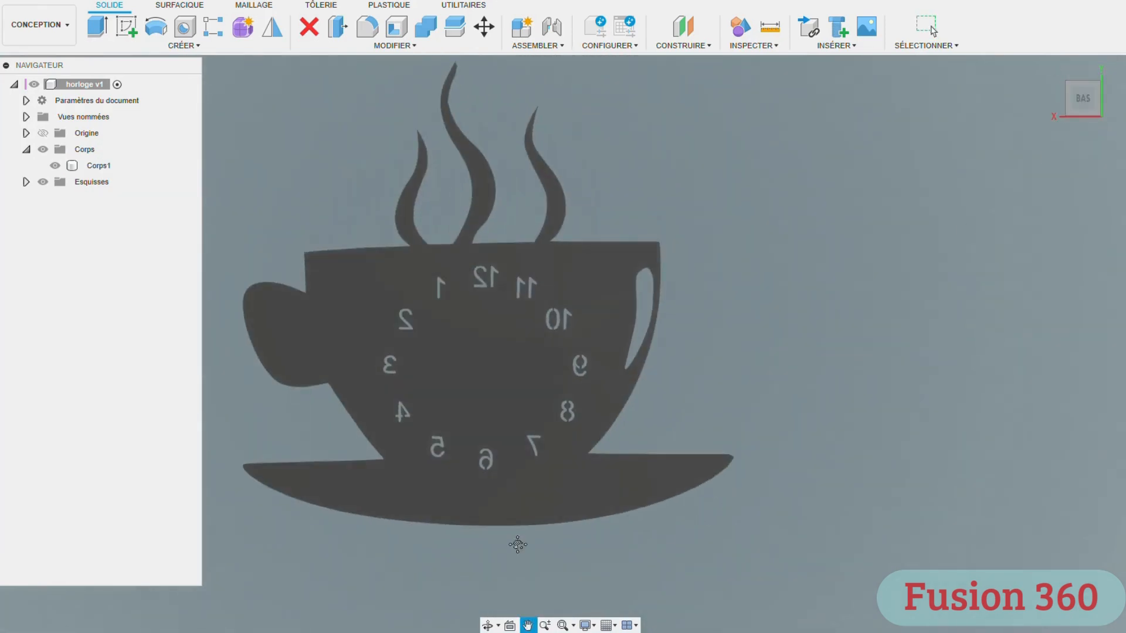
left_click_drag(517, 503, 697, 503)
left_click(126, 26)
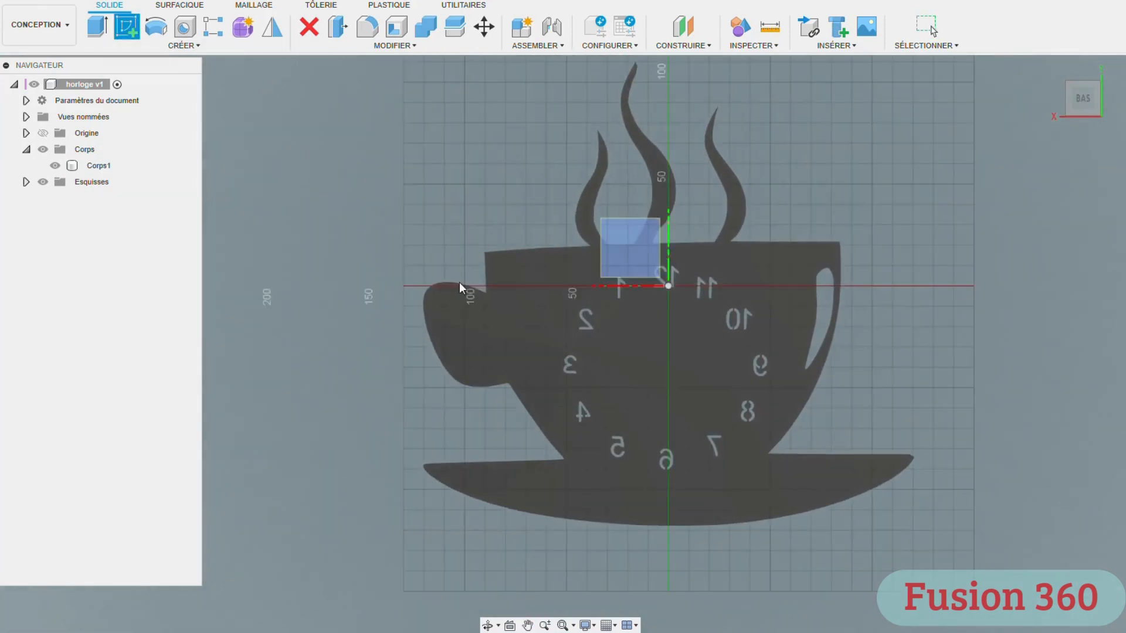
left_click(498, 149)
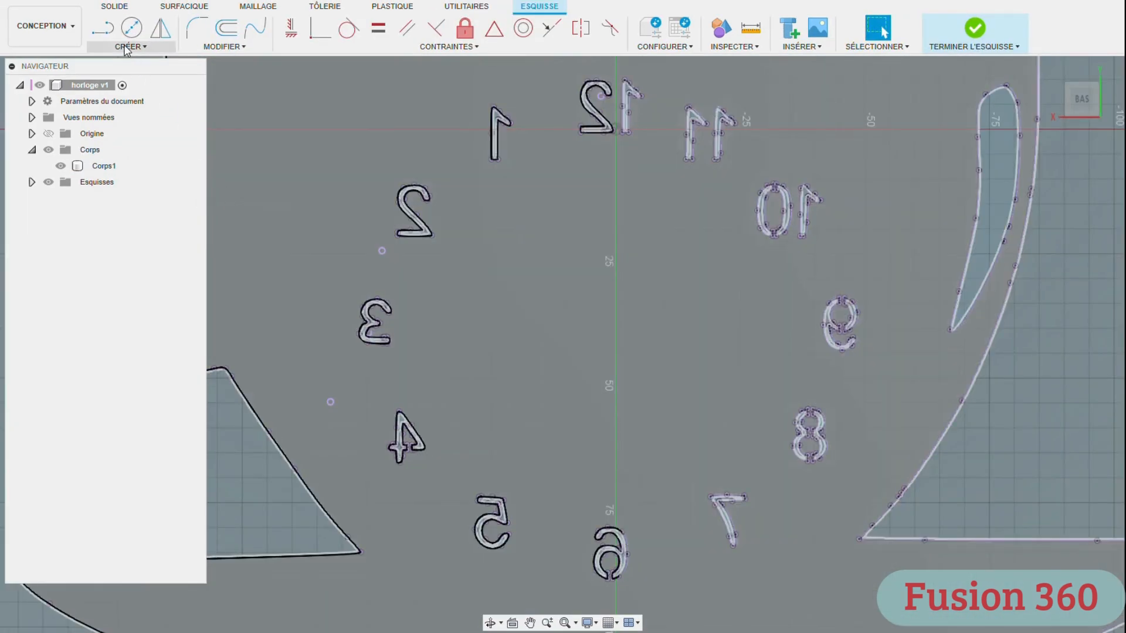
Step: Dimension the vertical distance from the top of the numeral 12 to the bottom of the 6 as a driven dimension
left_click(127, 47)
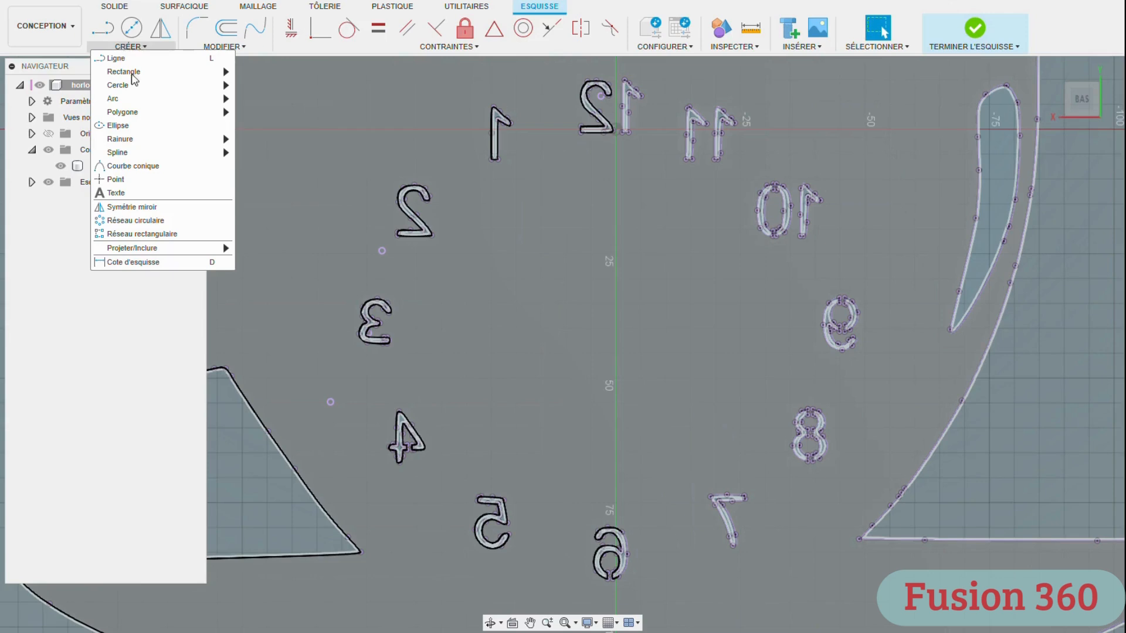
left_click(151, 264)
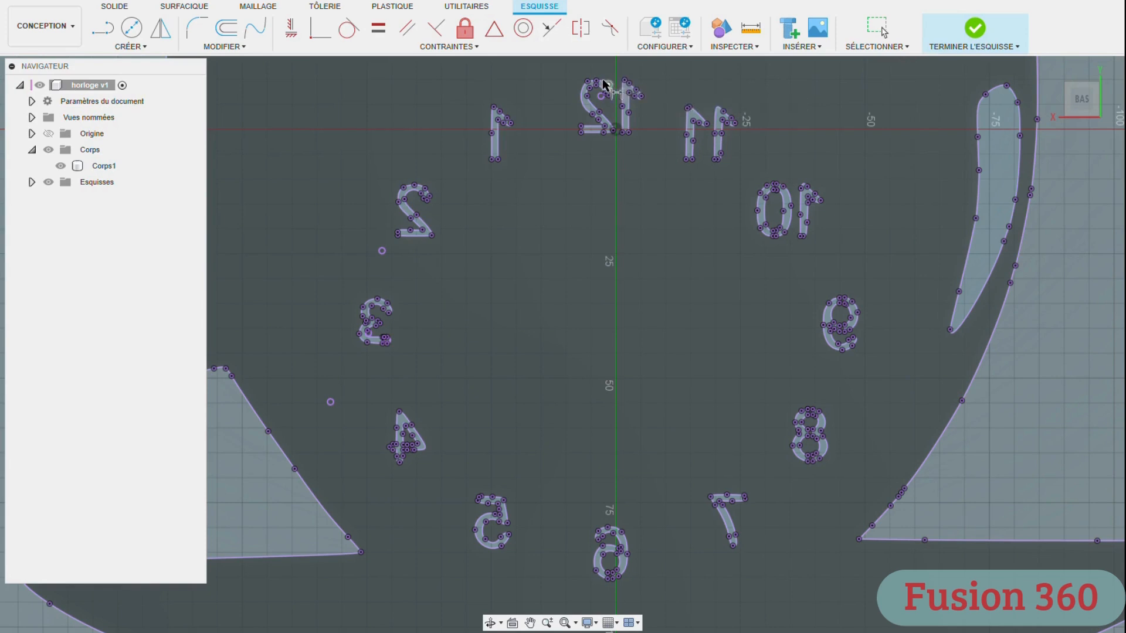
left_click(598, 81)
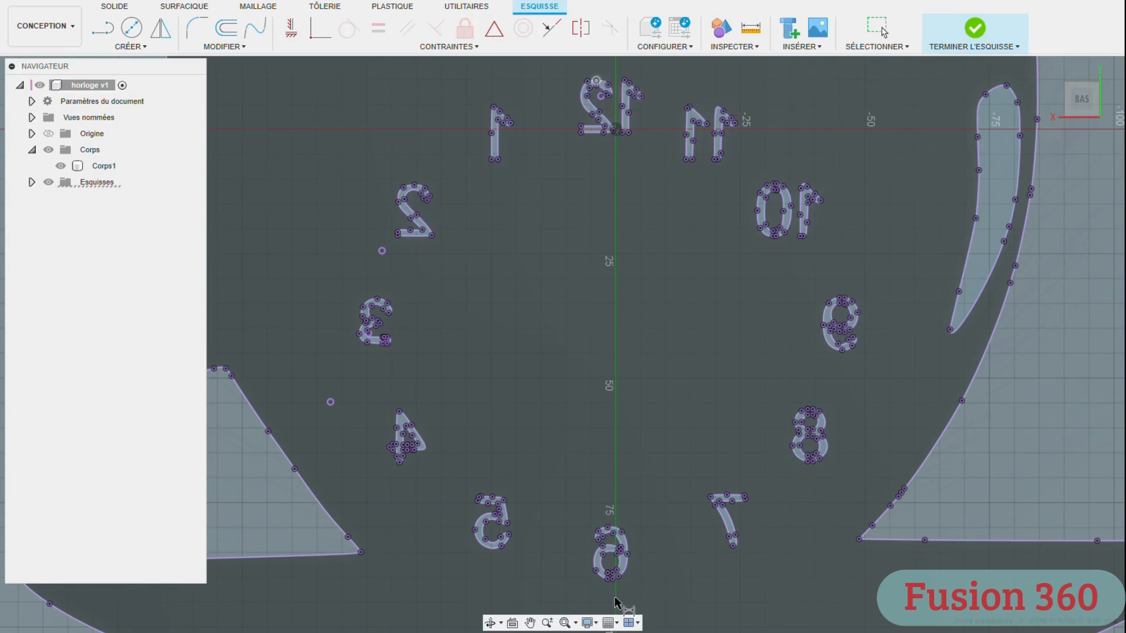
left_click(609, 580)
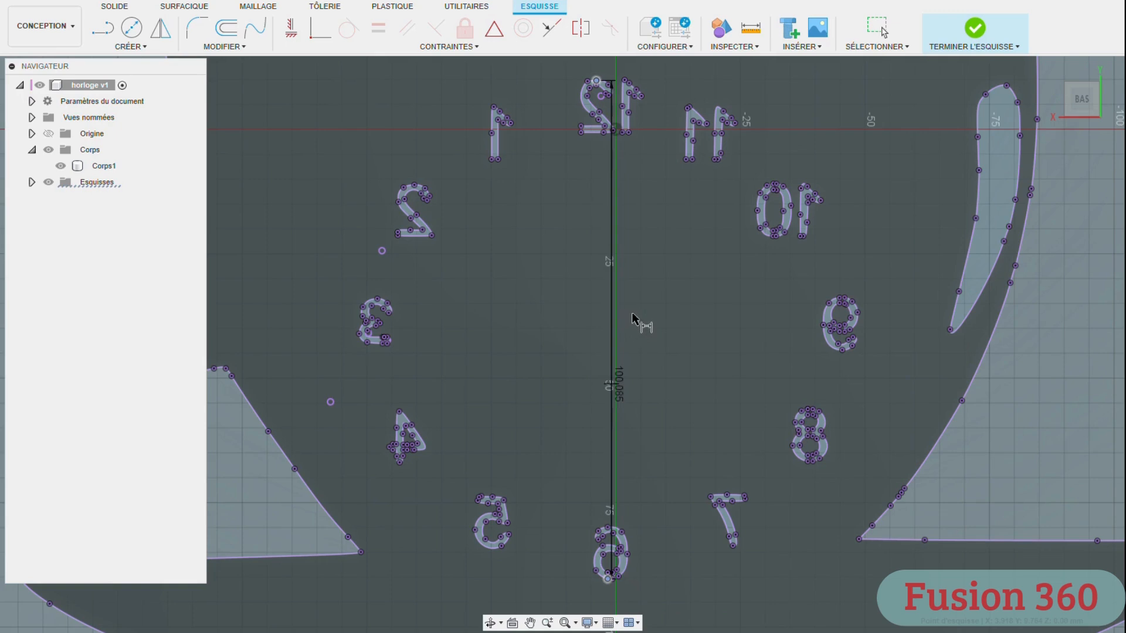
left_click(663, 322)
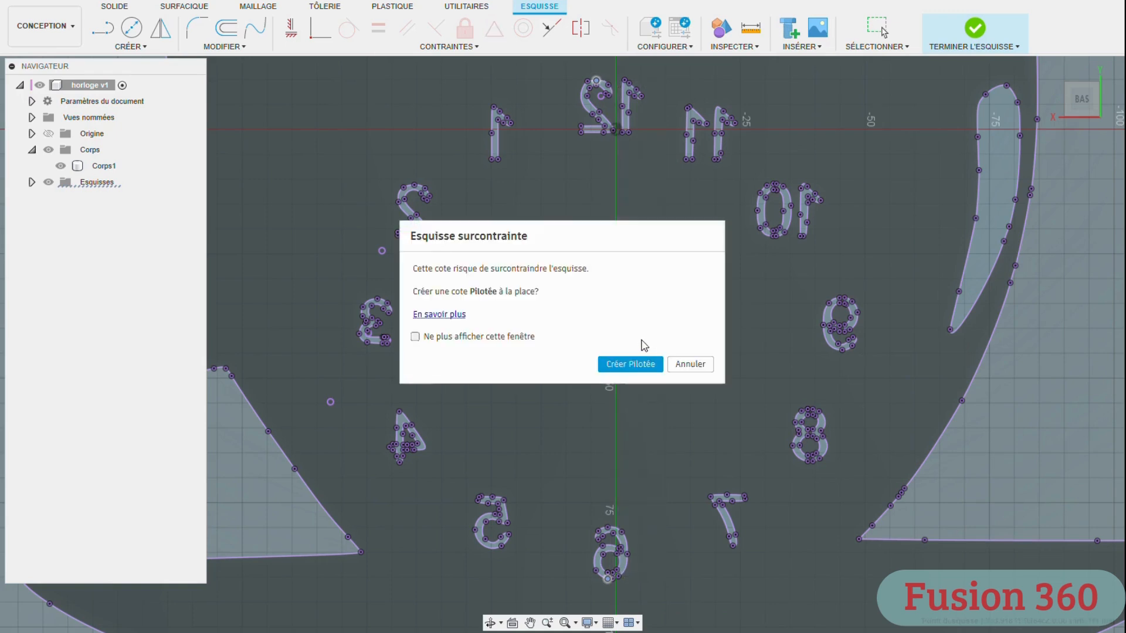
left_click(647, 365)
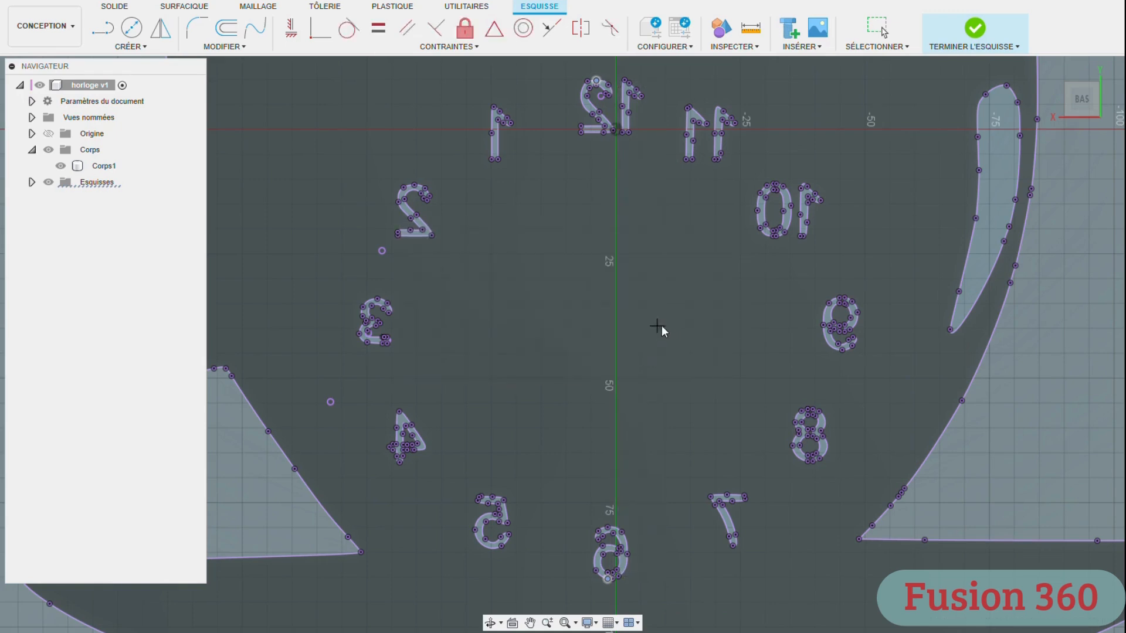
Step: Draw a 100 mm diameter centre circle around the middle of the clock dial
left_click(130, 29)
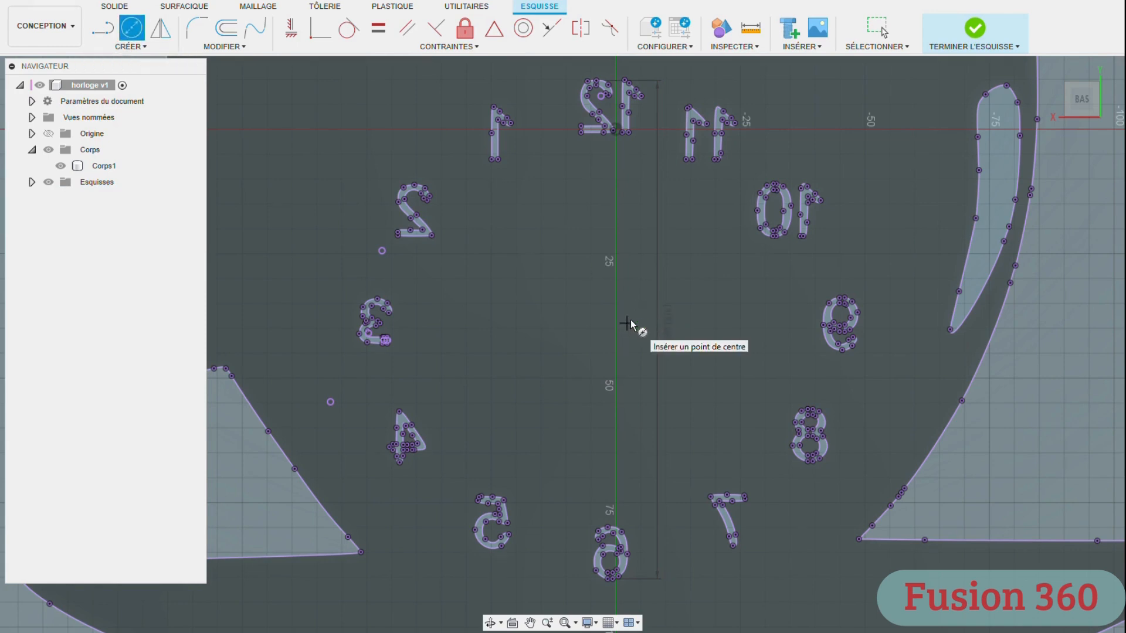
left_click(626, 323)
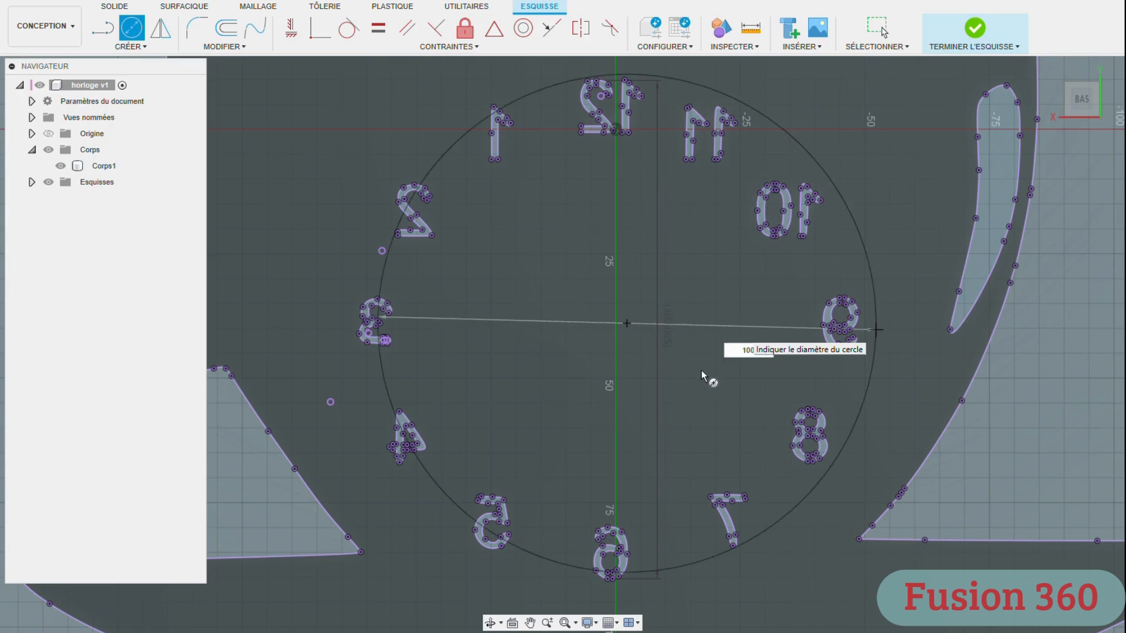
key("Return")
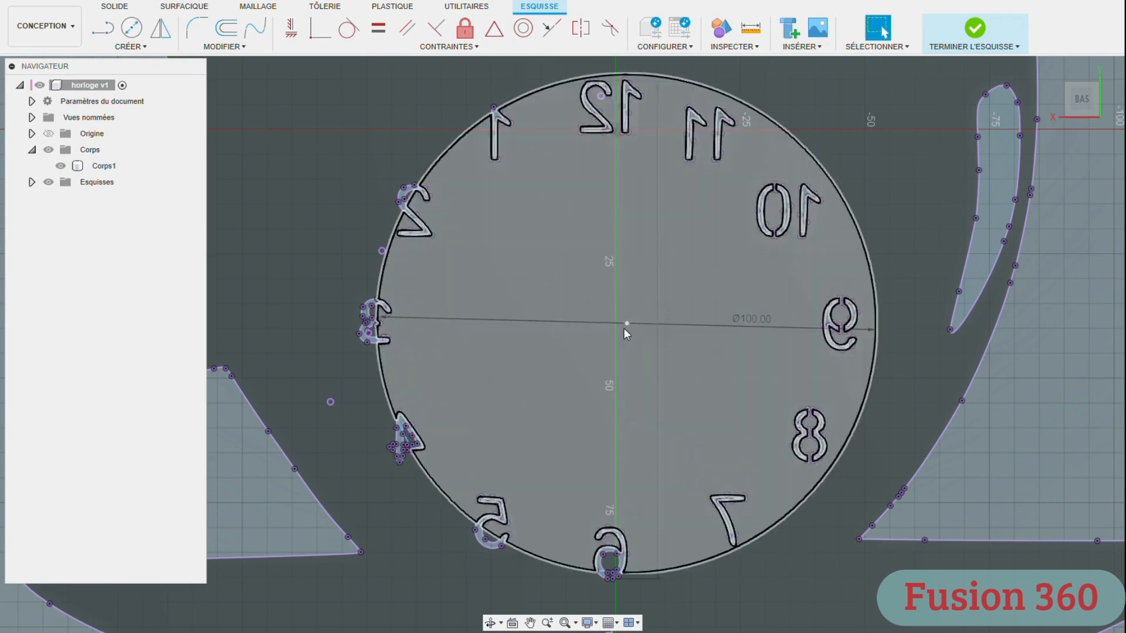
Step: Dimension the circle's centre 50 mm vertically from the bottom of the numeral 6
key("d")
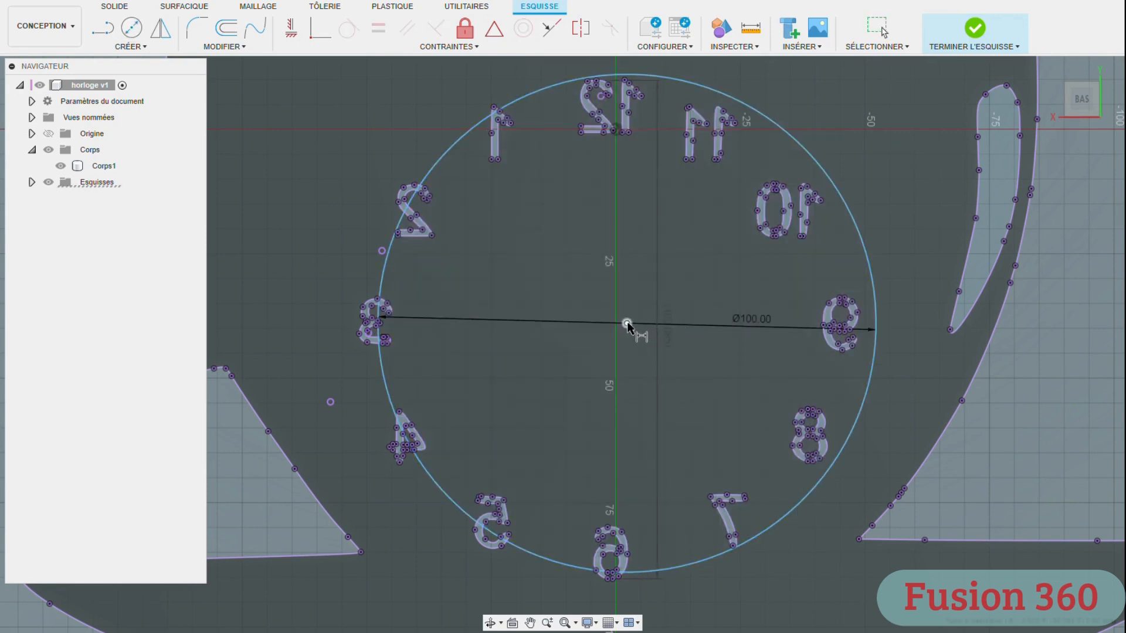
left_click(627, 323)
left_click(612, 579)
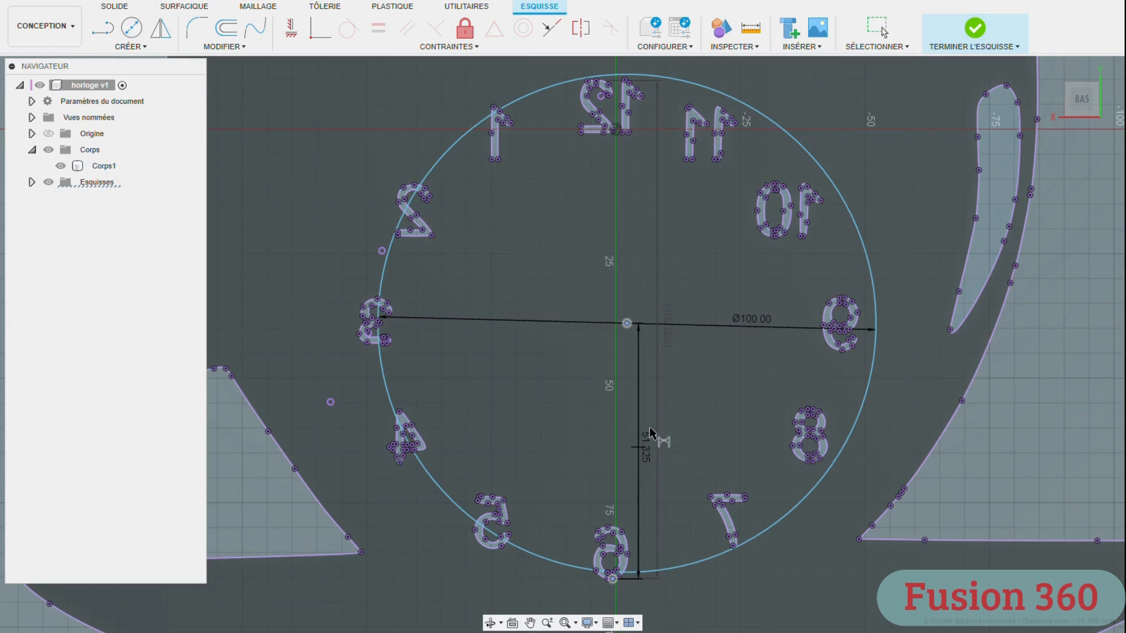
left_click(651, 433)
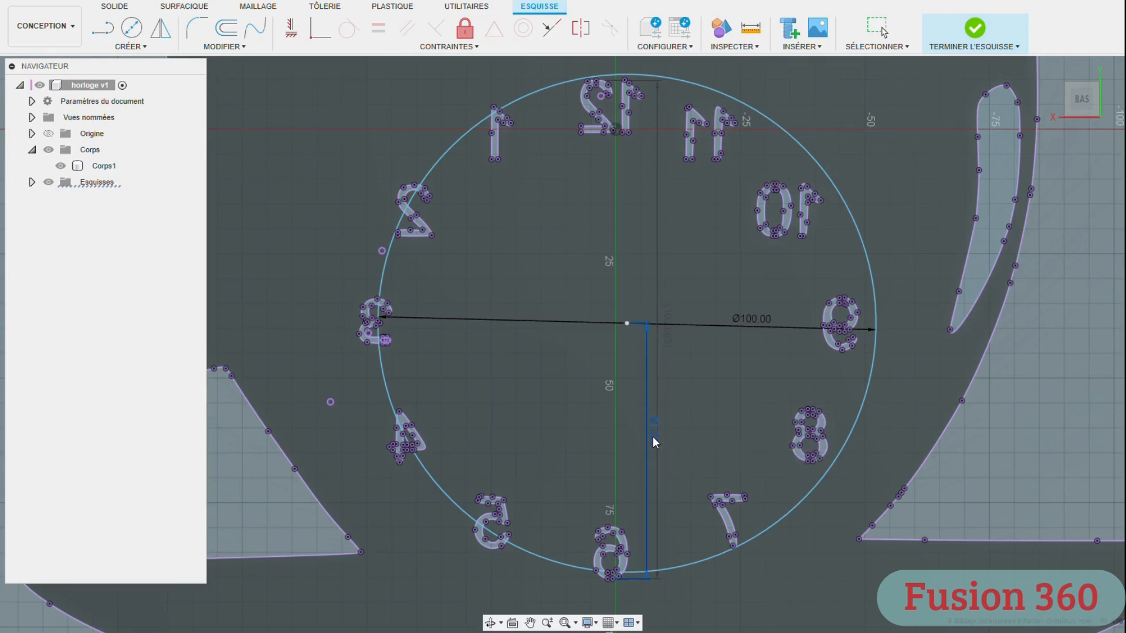
type("50")
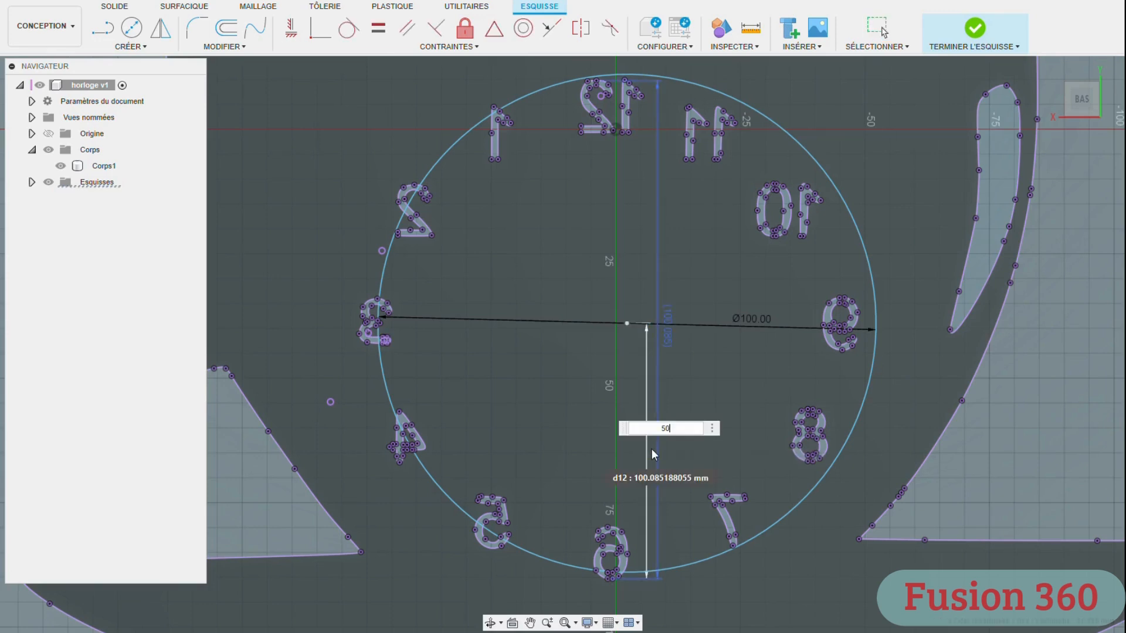
key("Return")
Step: Dimension the circle's centre 50 mm horizontally from the outer edge of the numeral 3
left_click(627, 330)
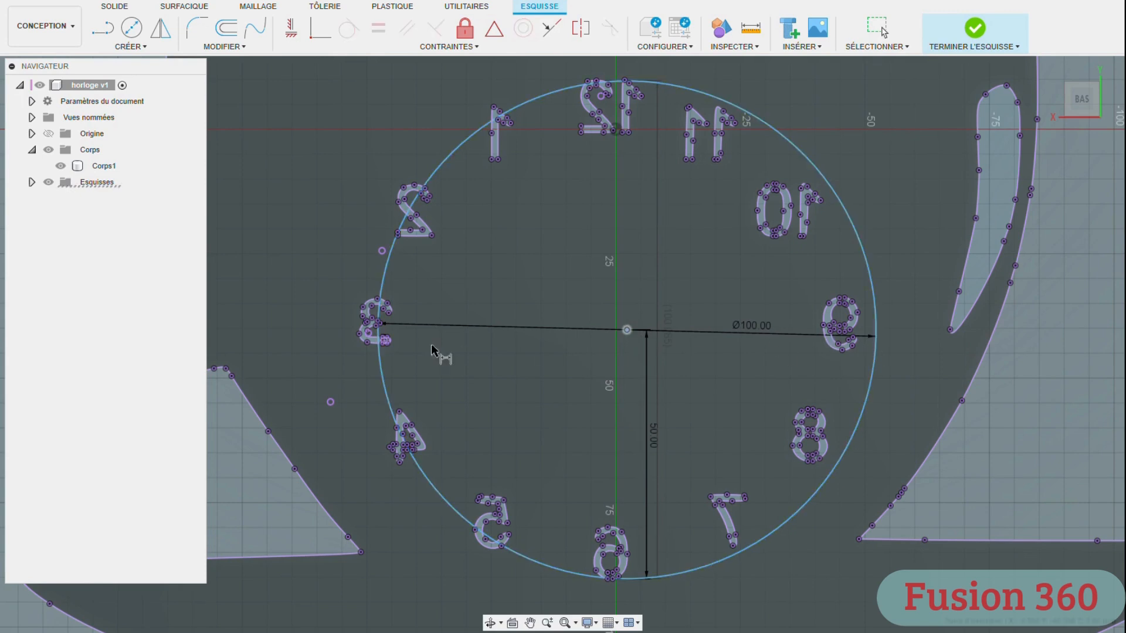
left_click(360, 333)
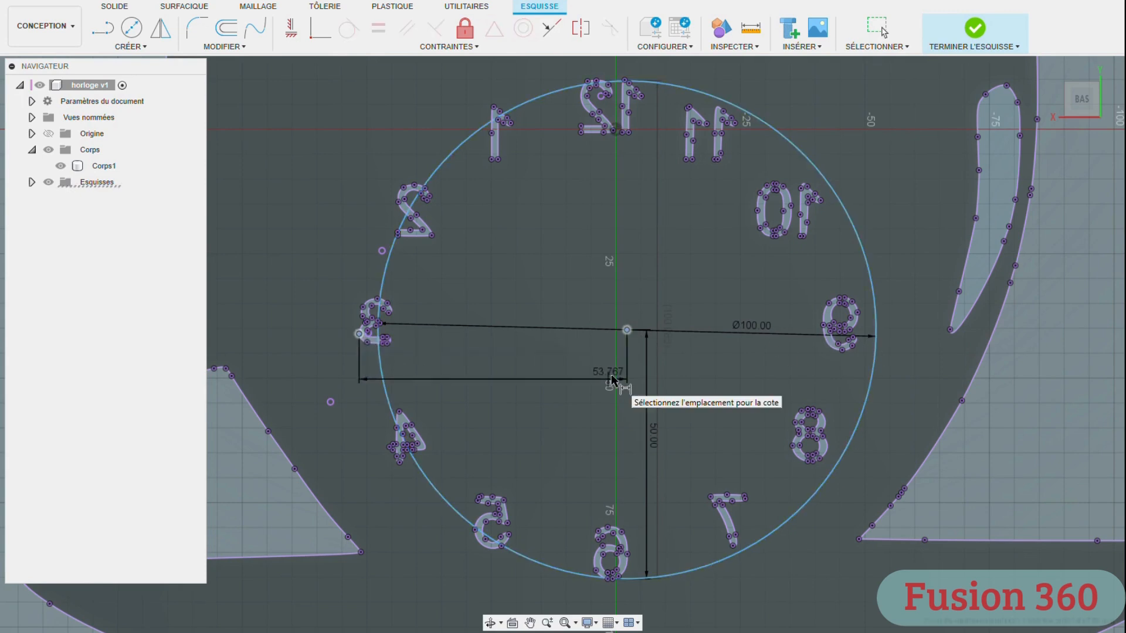
left_click(611, 375)
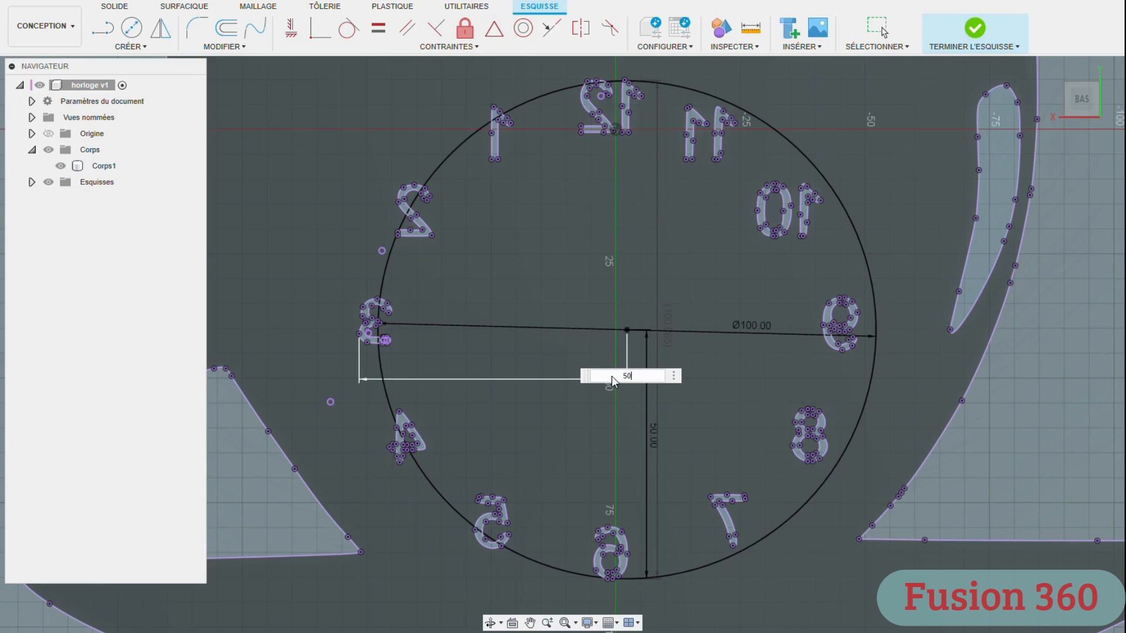
key("Return")
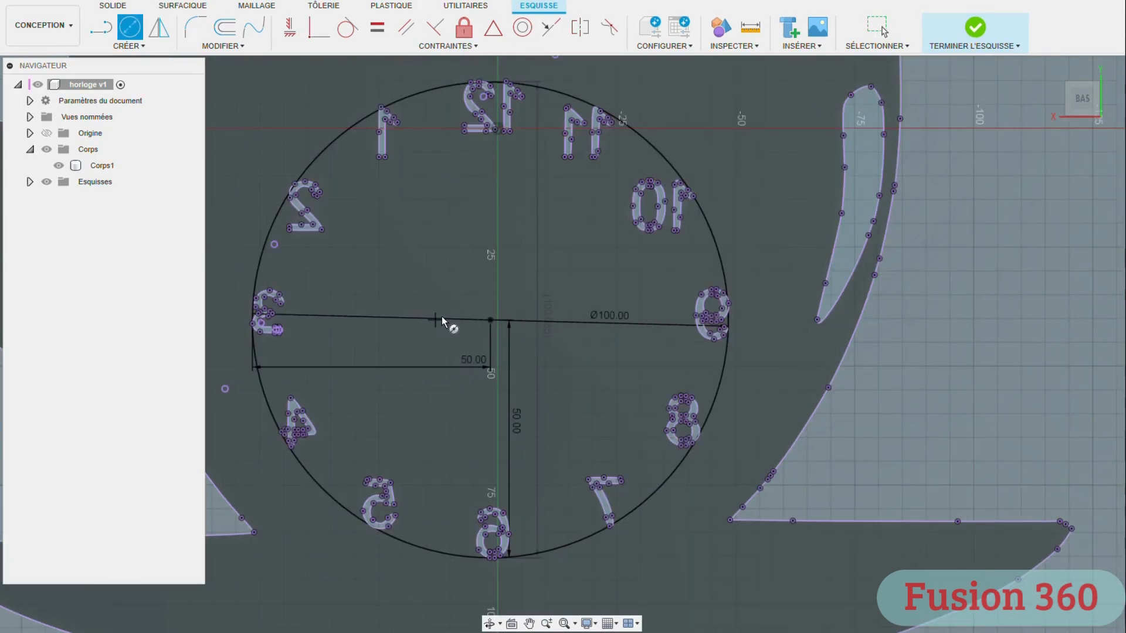
Step: Draw an 8 mm diameter circle beside the large circle's centre, on the side toward the numeral 3
left_click(465, 320)
type("8")
key("Return")
key("Escape")
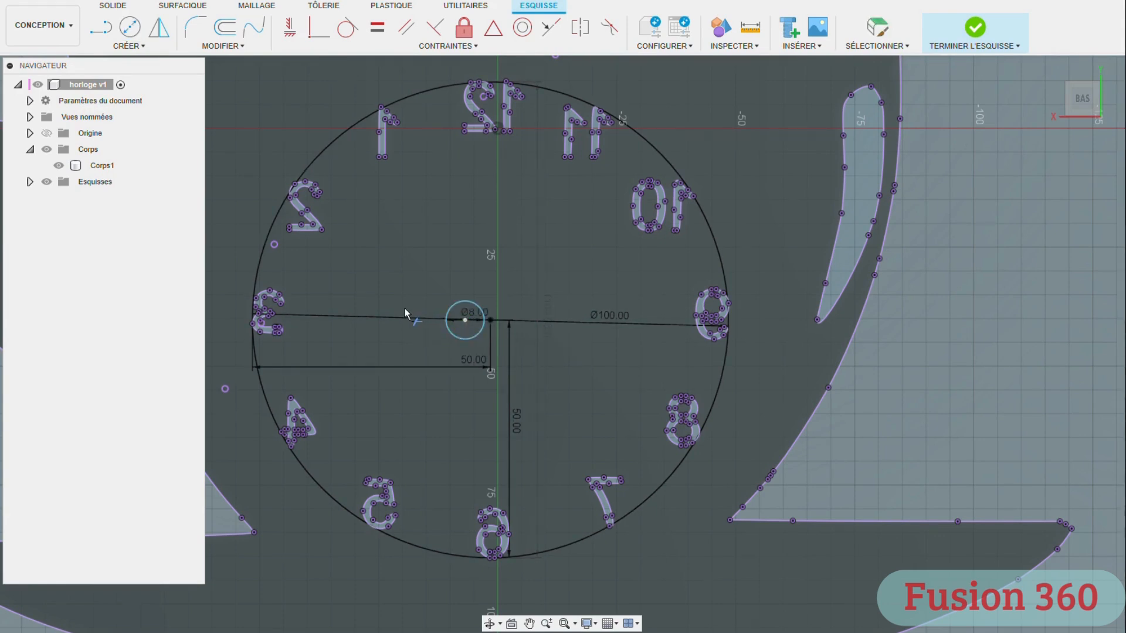
Step: Dimension the horizontal distance between the centres of the 8 mm circle and the large circle as 1 mm
left_click(142, 45)
left_click(131, 262)
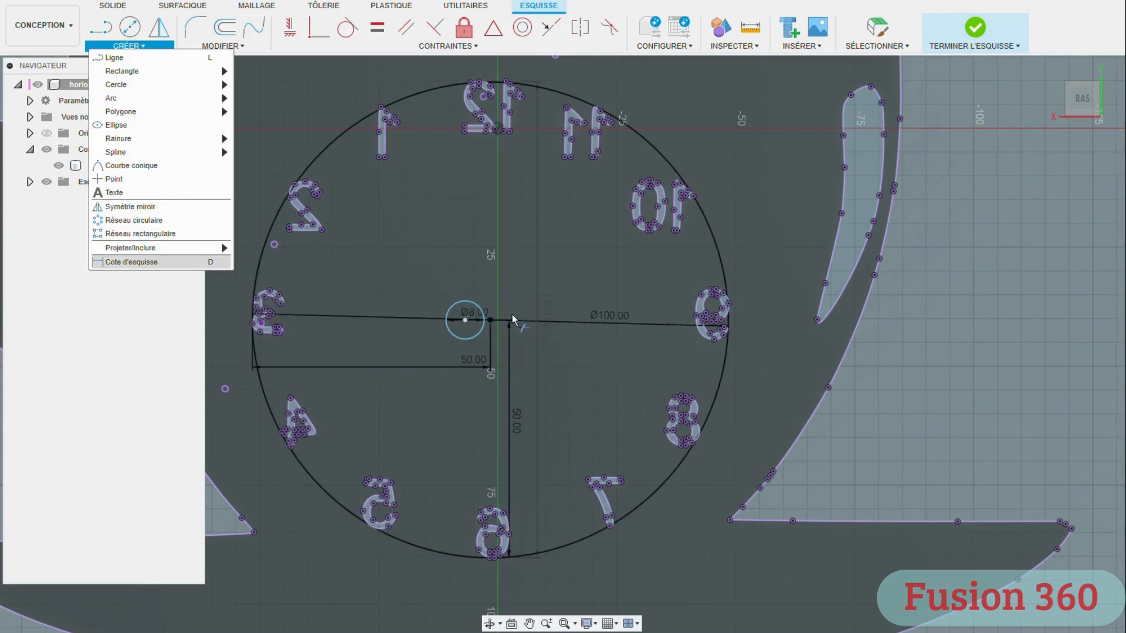
left_click(466, 321)
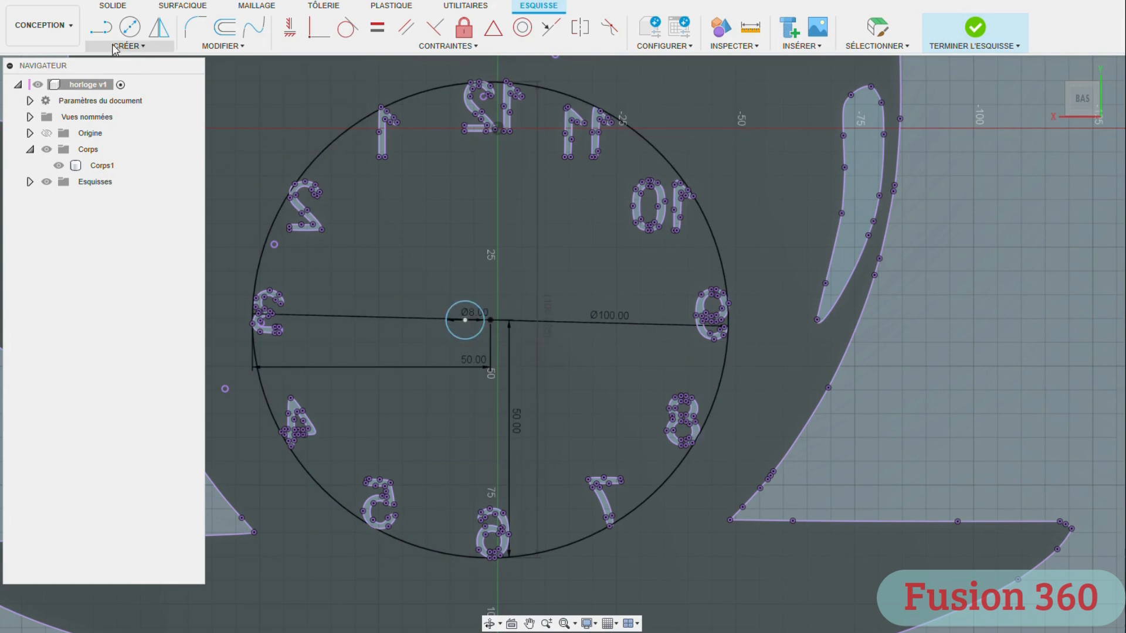
left_click(142, 45)
left_click(164, 258)
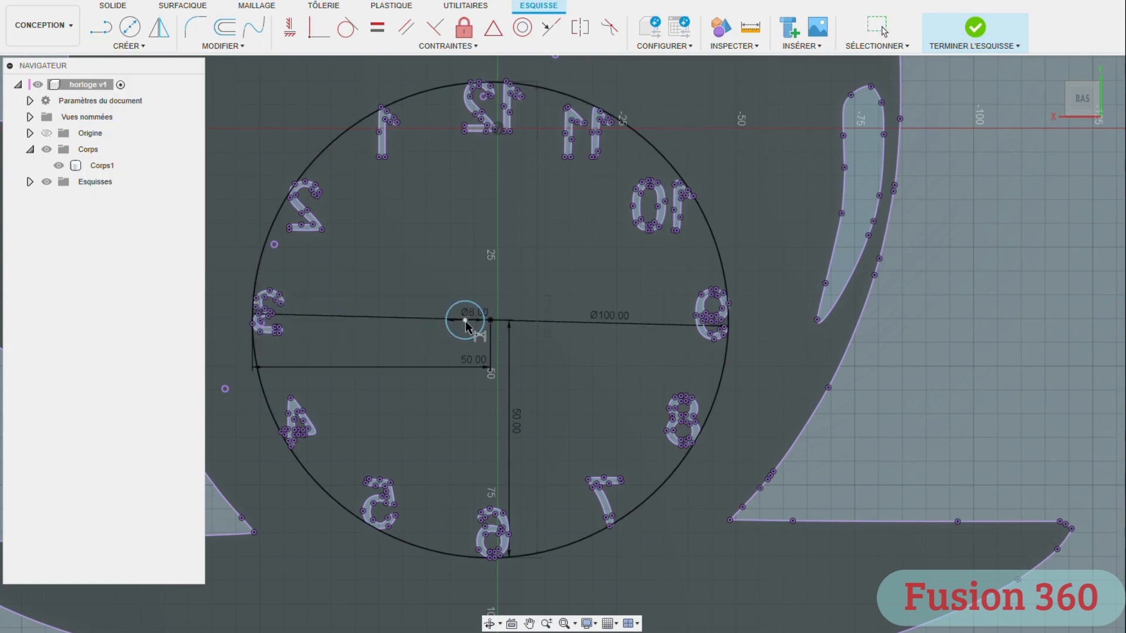
scroll(466, 321, "up", 5)
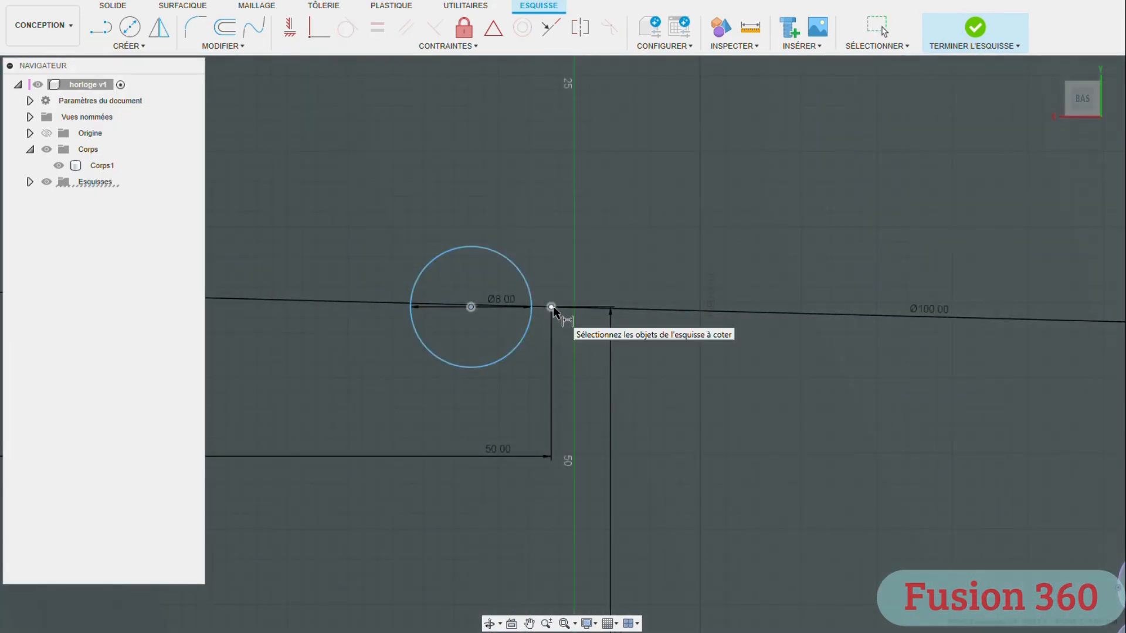
left_click(553, 306)
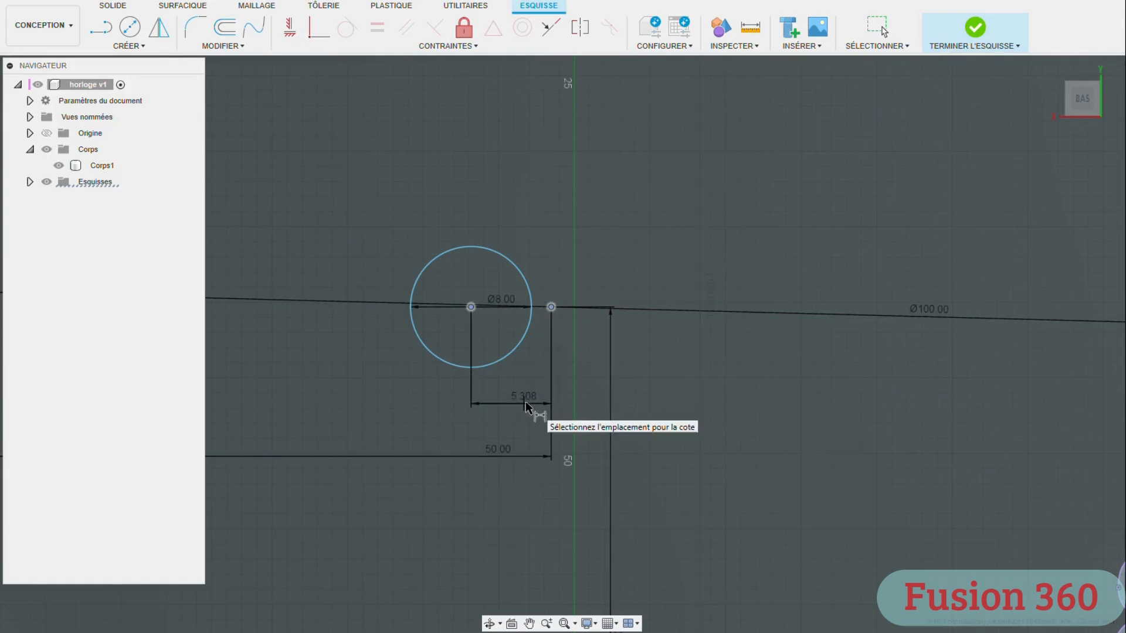
left_click(526, 401)
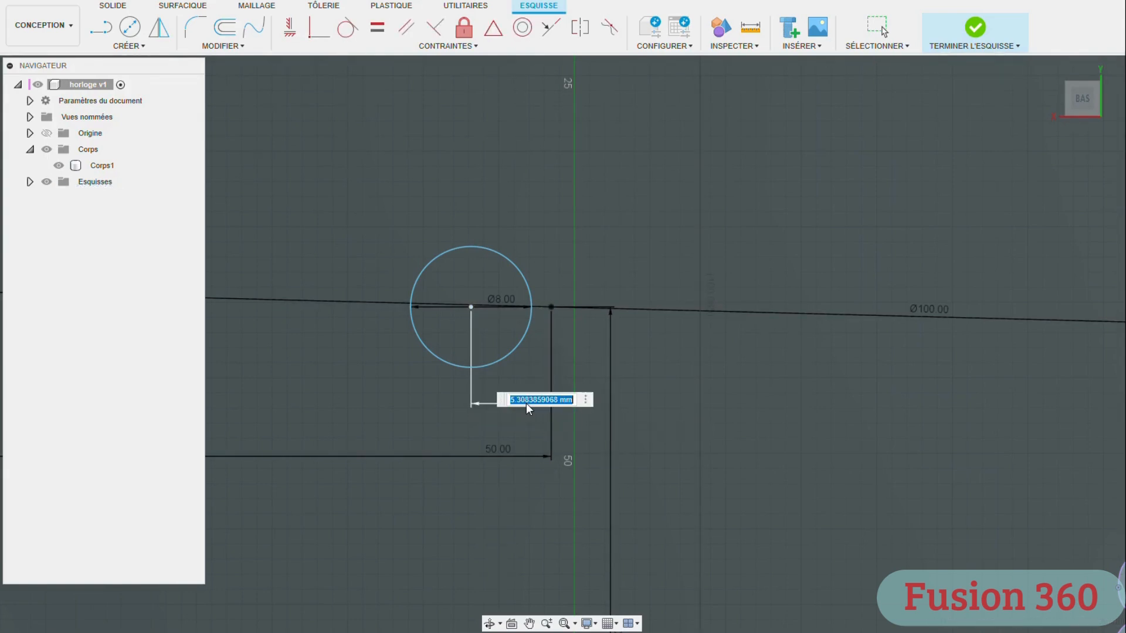
type("1")
key("Return")
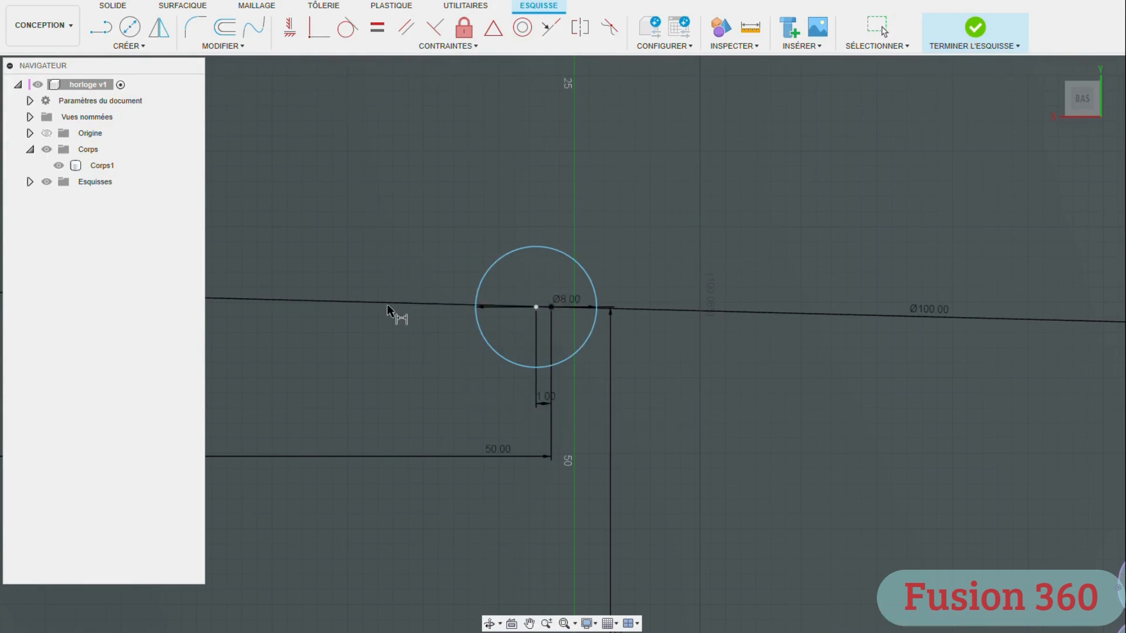
Step: Draw a 57 mm by 57 mm centre rectangle centred on the 8 mm circle
scroll(389, 319, "down", 5)
middle_click_drag(521, 597, 673, 603)
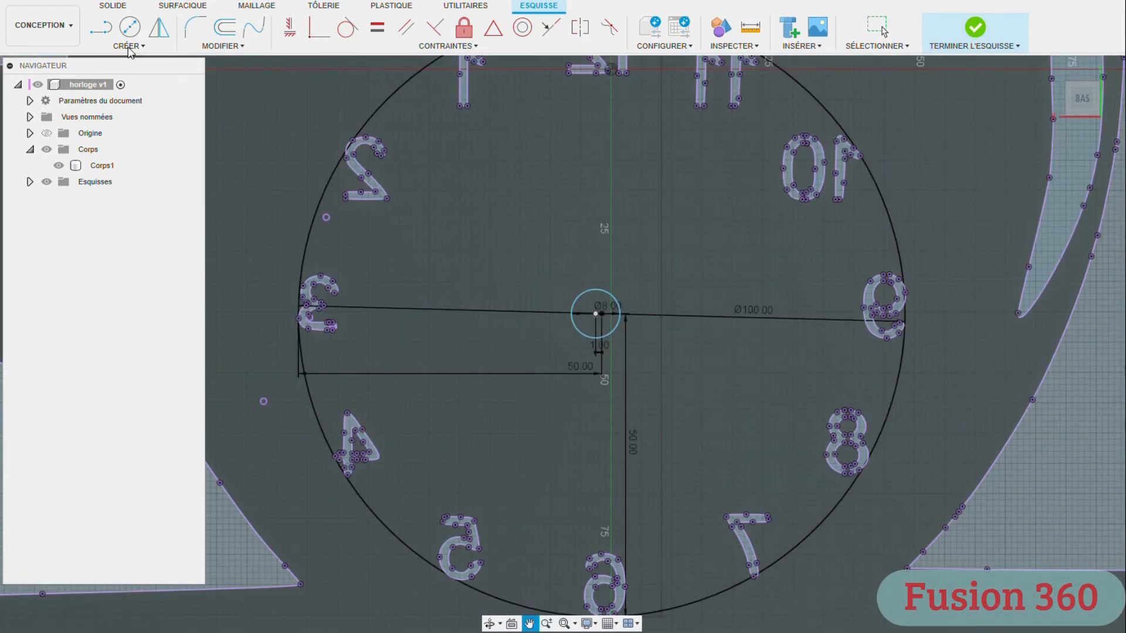
left_click(127, 46)
mouse_move(138, 71)
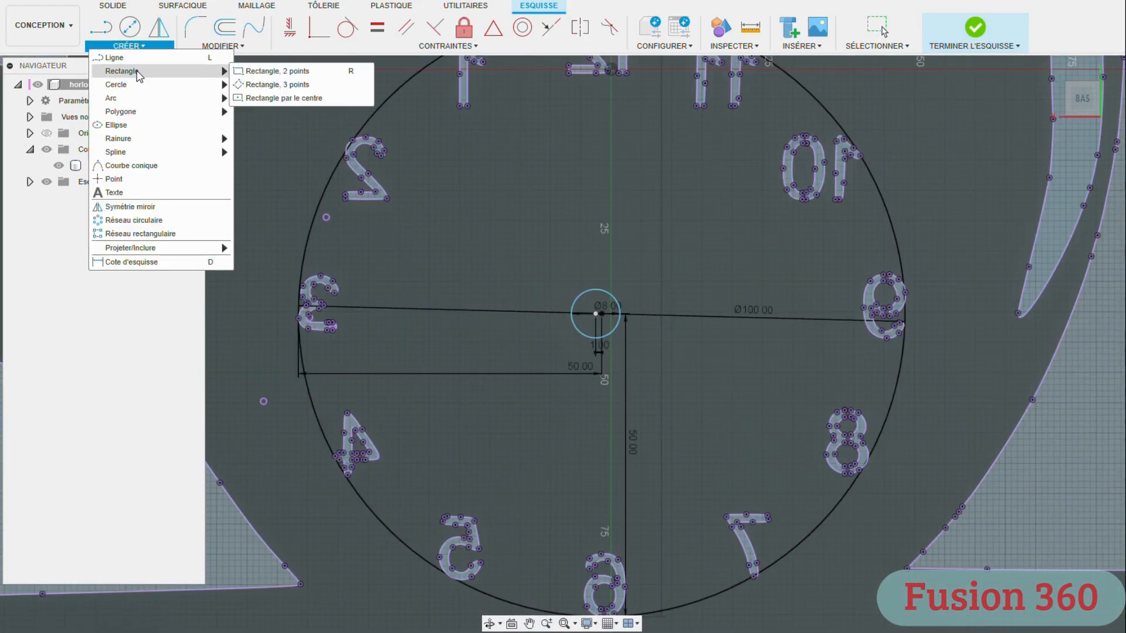
left_click(300, 99)
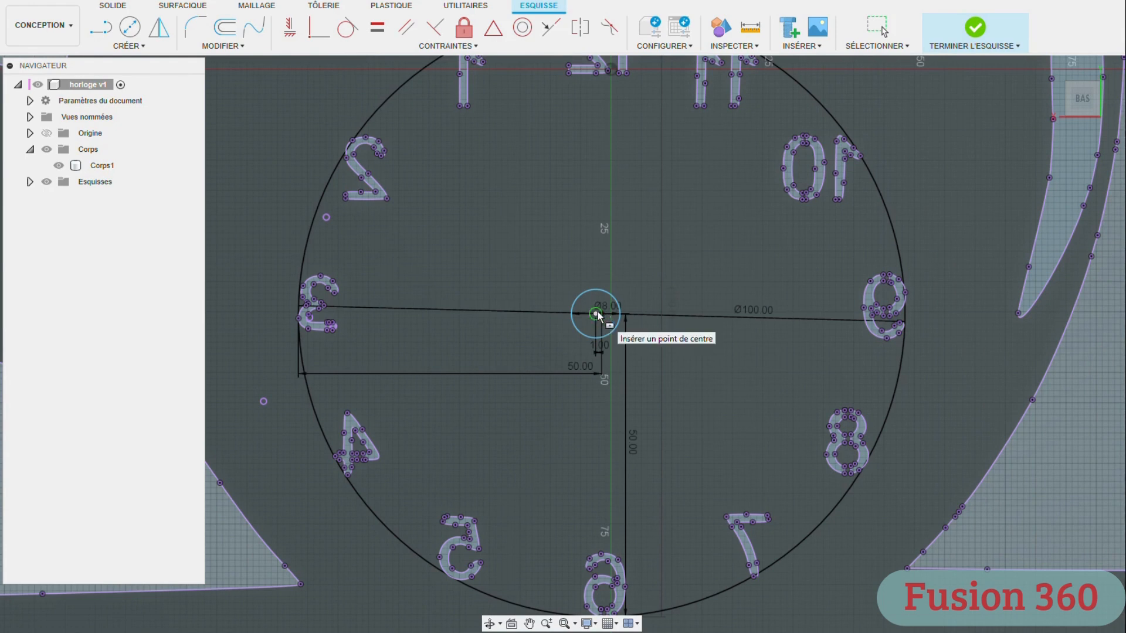
left_click(596, 315)
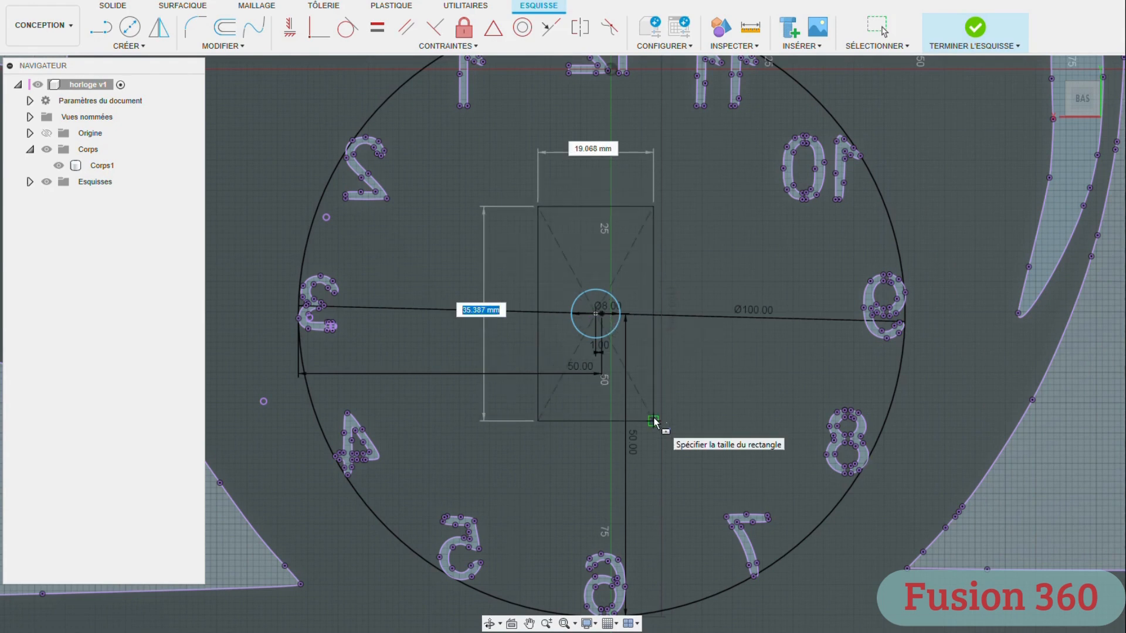
type("57")
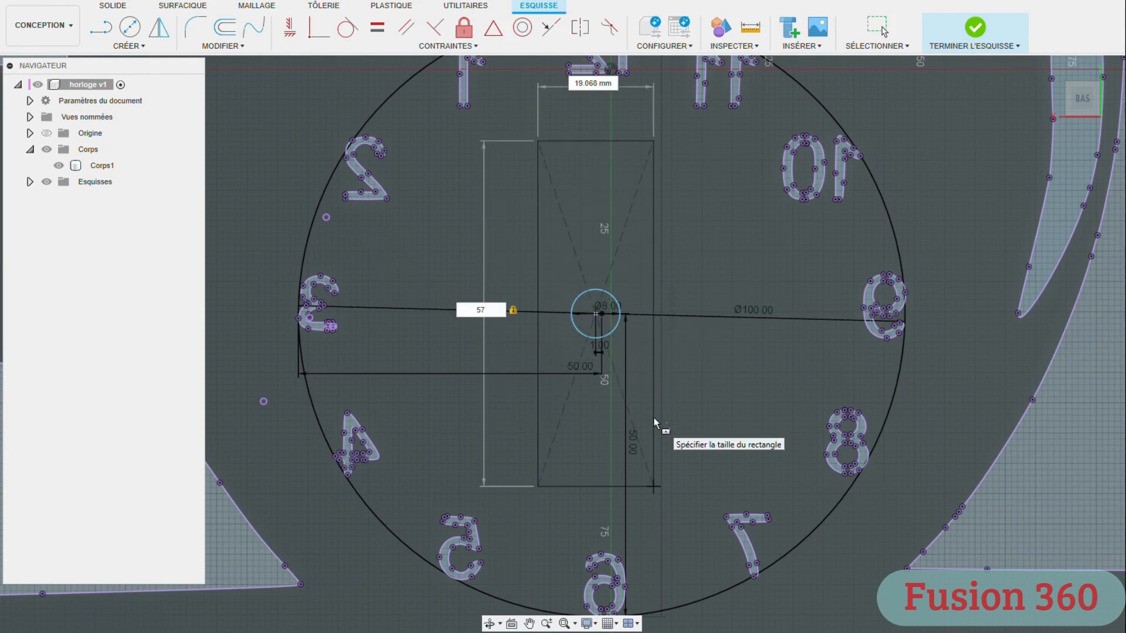
key("Tab")
type("57")
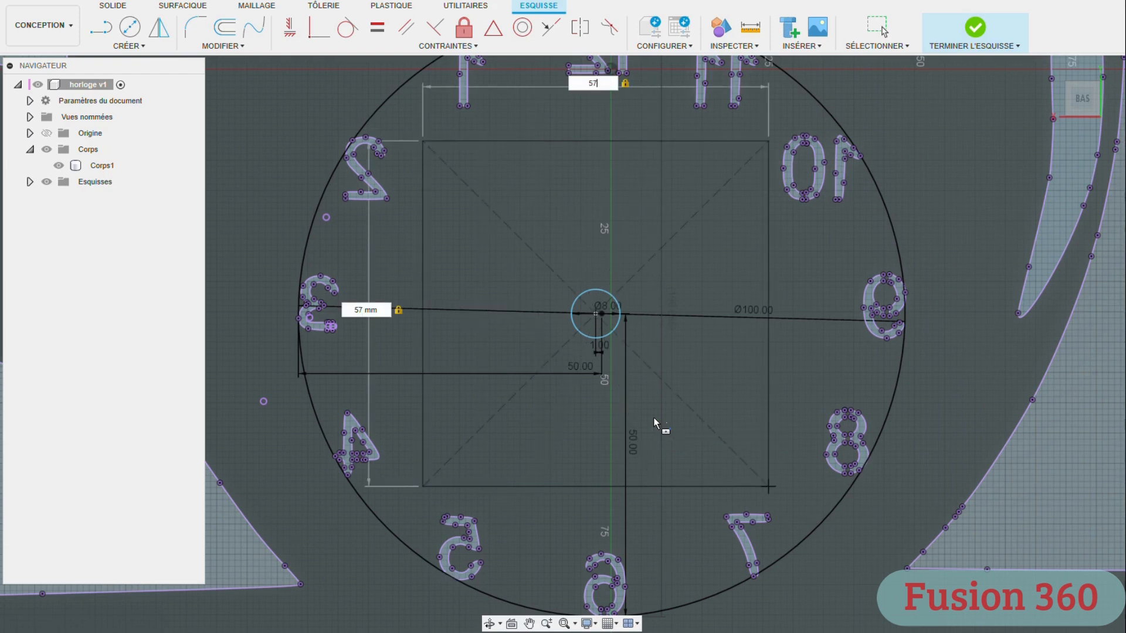
key("Return")
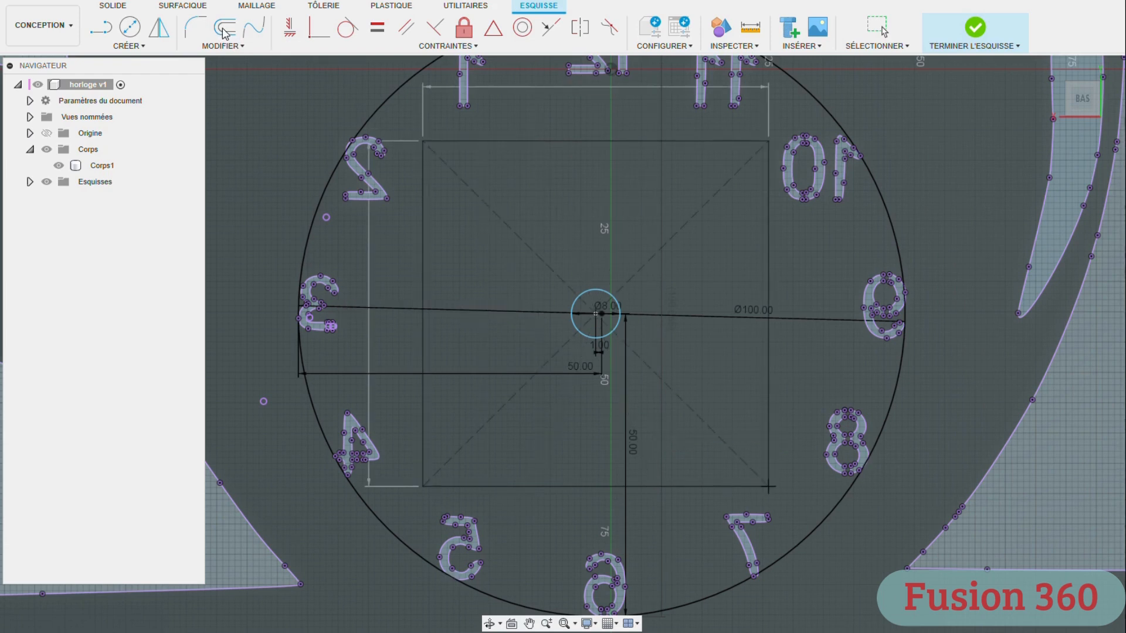
Step: Offset the 57 mm square outward by 2 mm to outline the housing wall, and finish the sketch
left_click(224, 29)
left_click(470, 141)
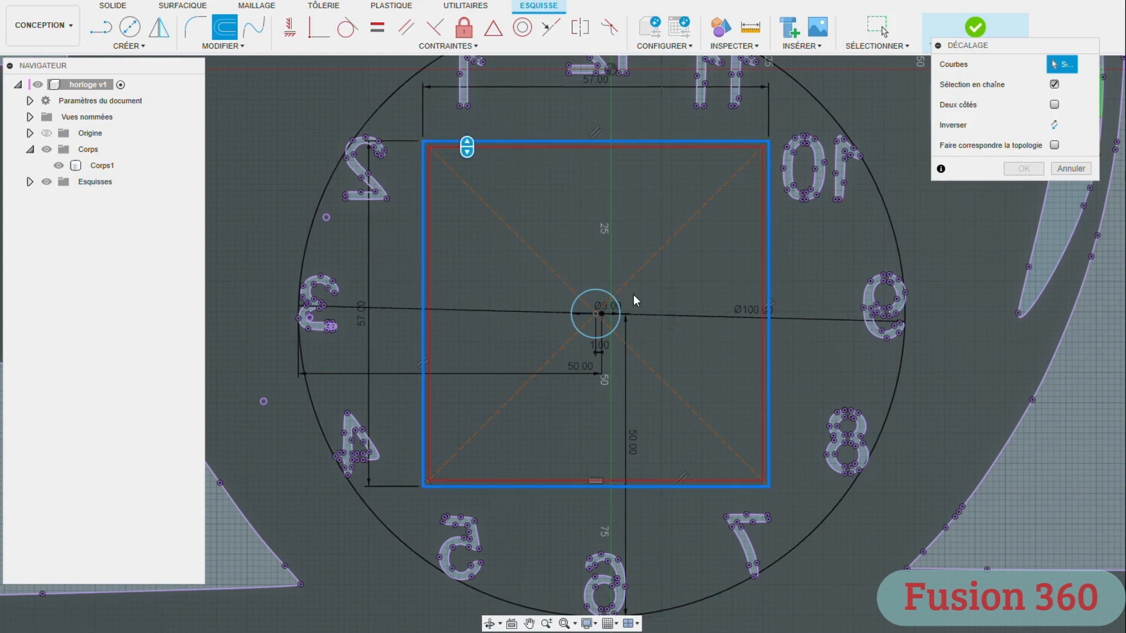
type("2")
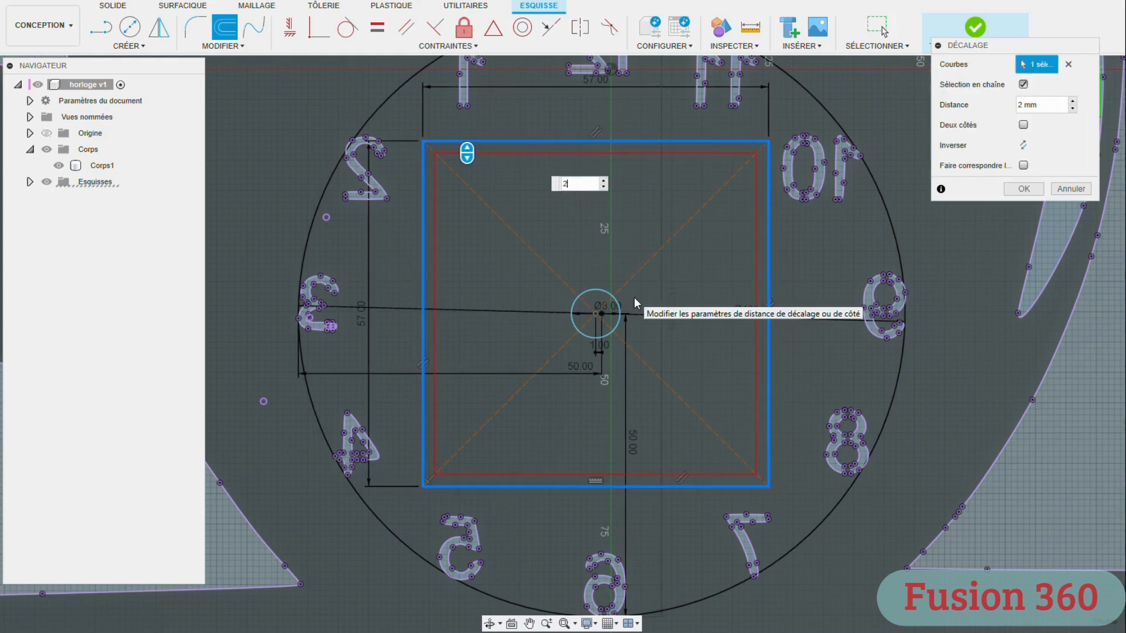
key("Home")
type("-")
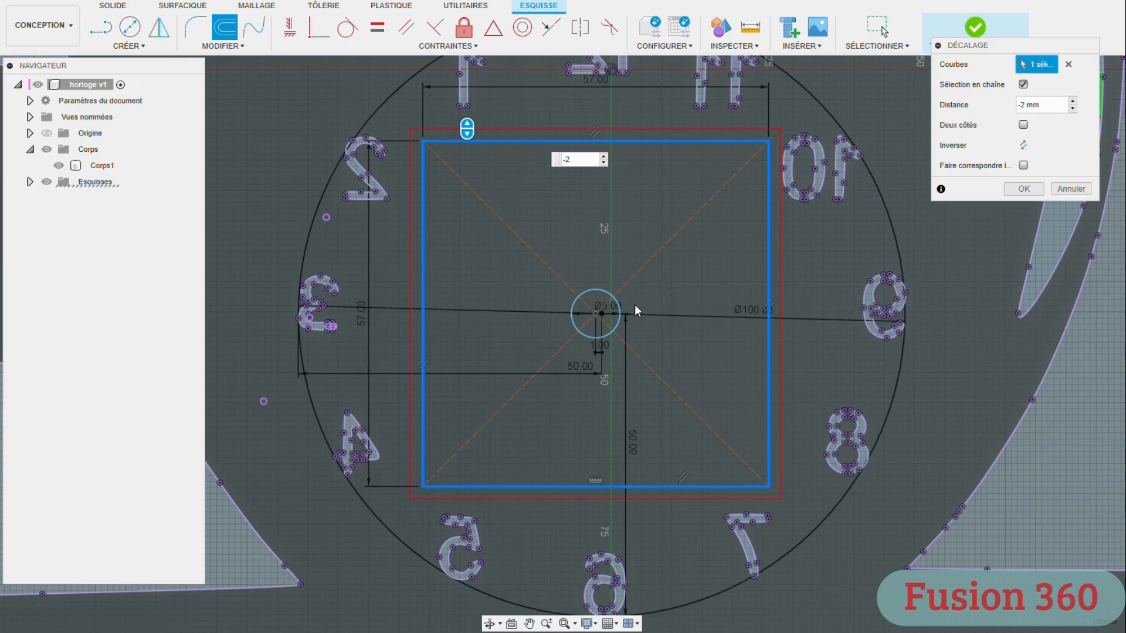
key("Return")
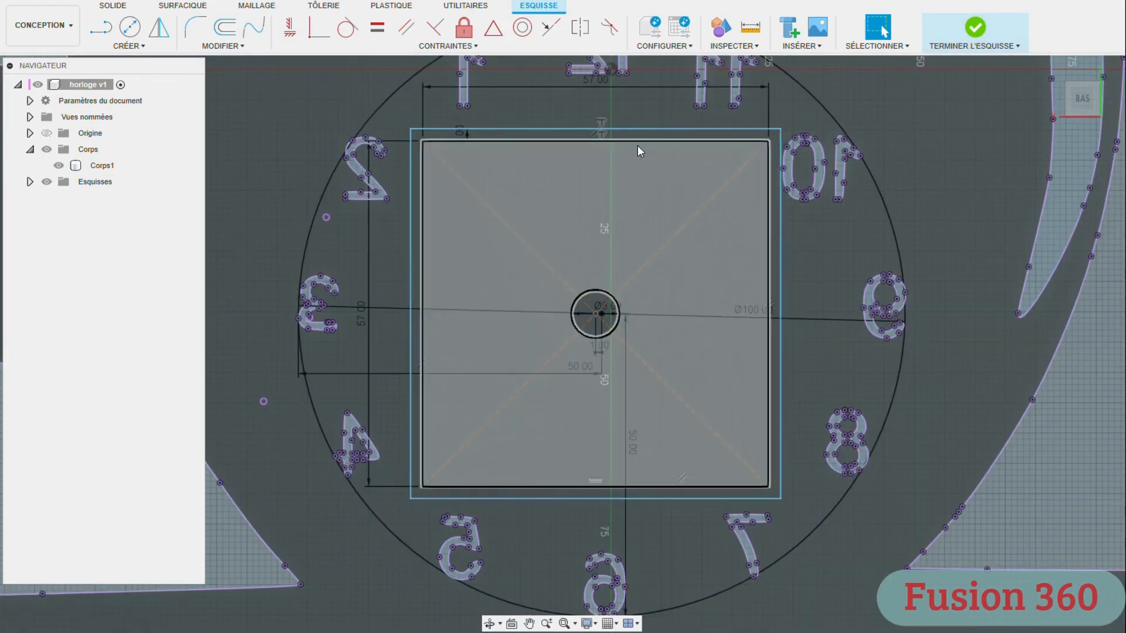
left_click(975, 27)
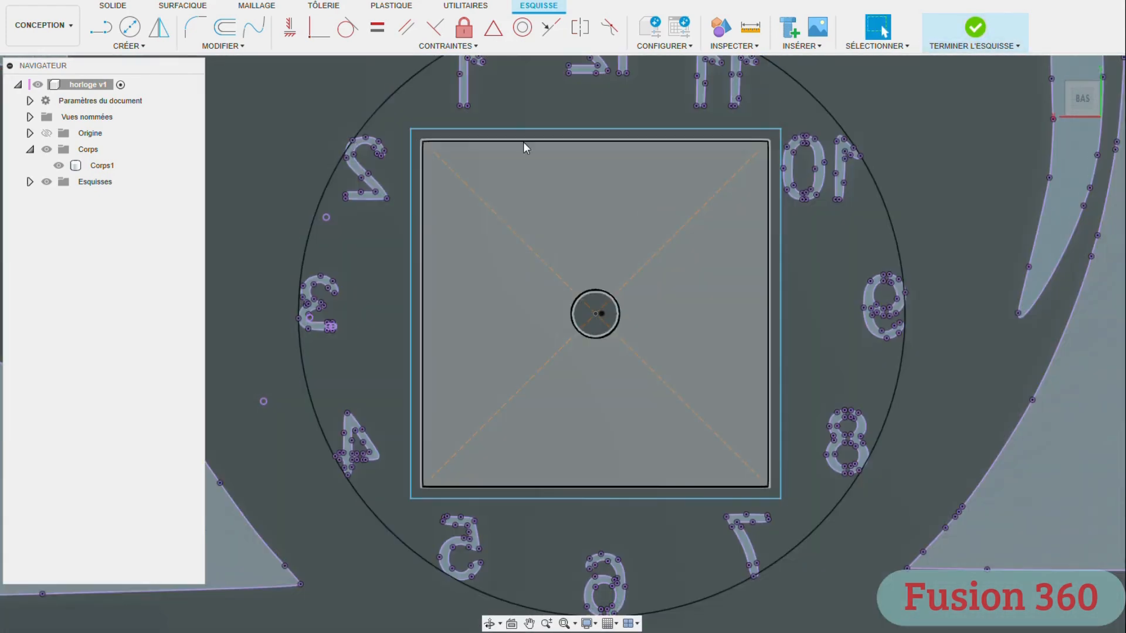
Step: Extrude the 8 mm circle by -15 mm to cut the shaft hole through the cup body
key("e")
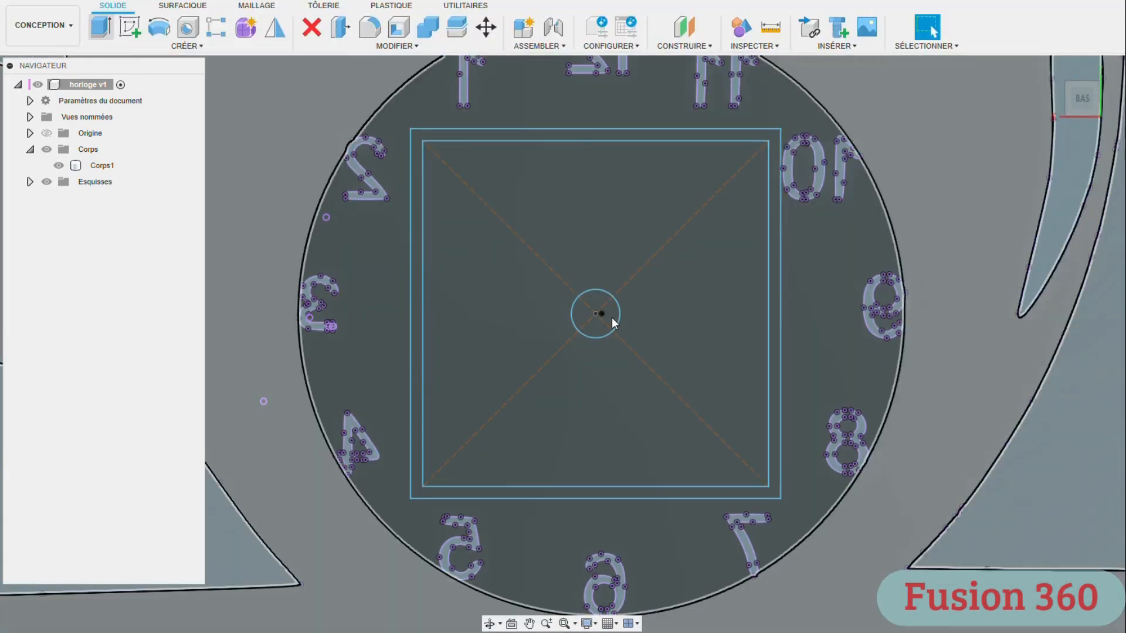
left_click(606, 322)
scroll(722, 316, "down", 3)
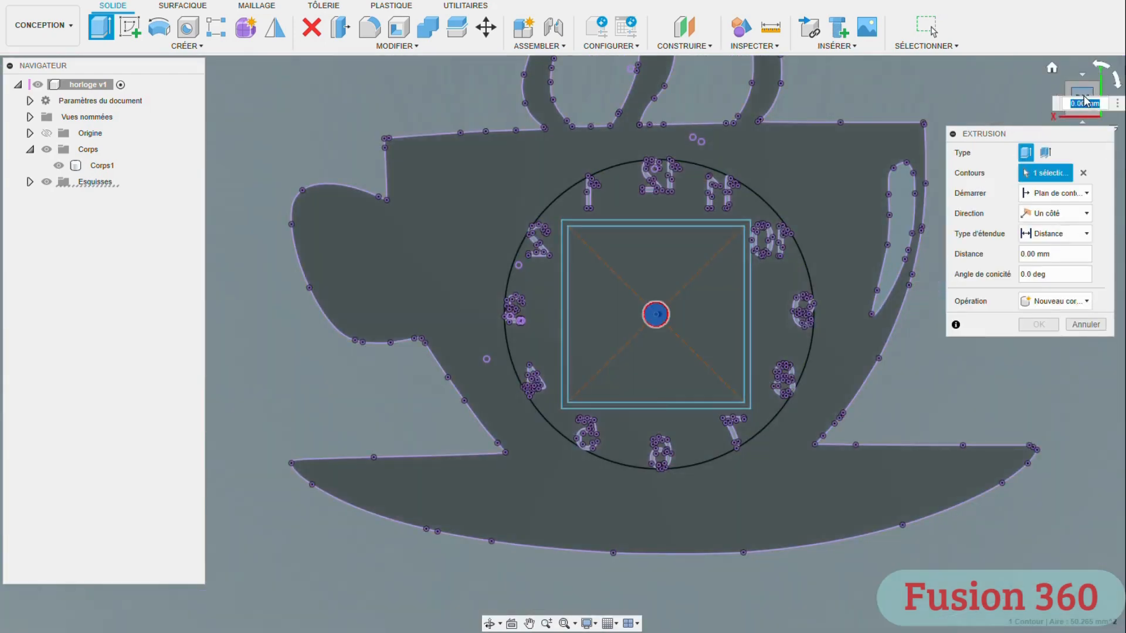
left_click(1117, 103)
left_click(1073, 60)
left_click_drag(1083, 89, 1082, 73)
left_click(47, 181)
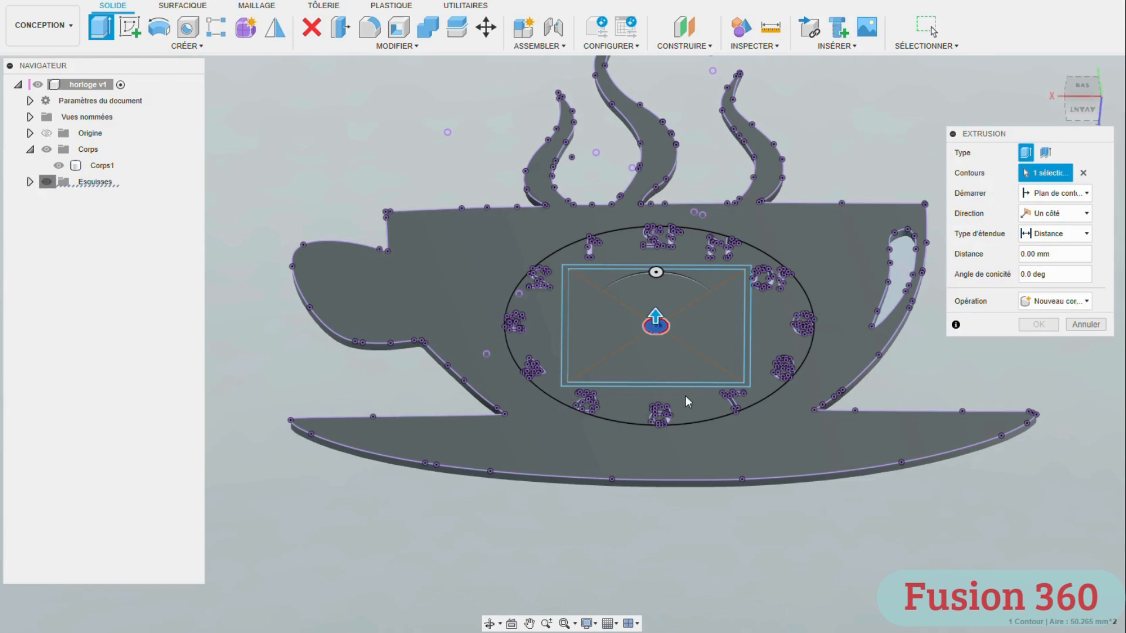
type("-15")
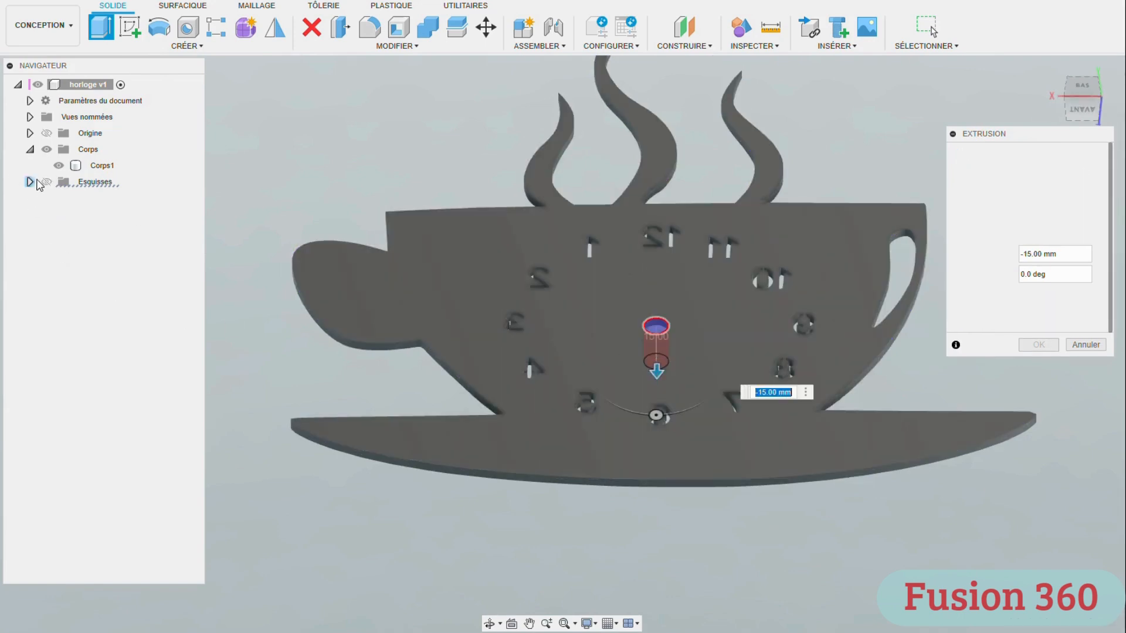
left_click(1038, 345)
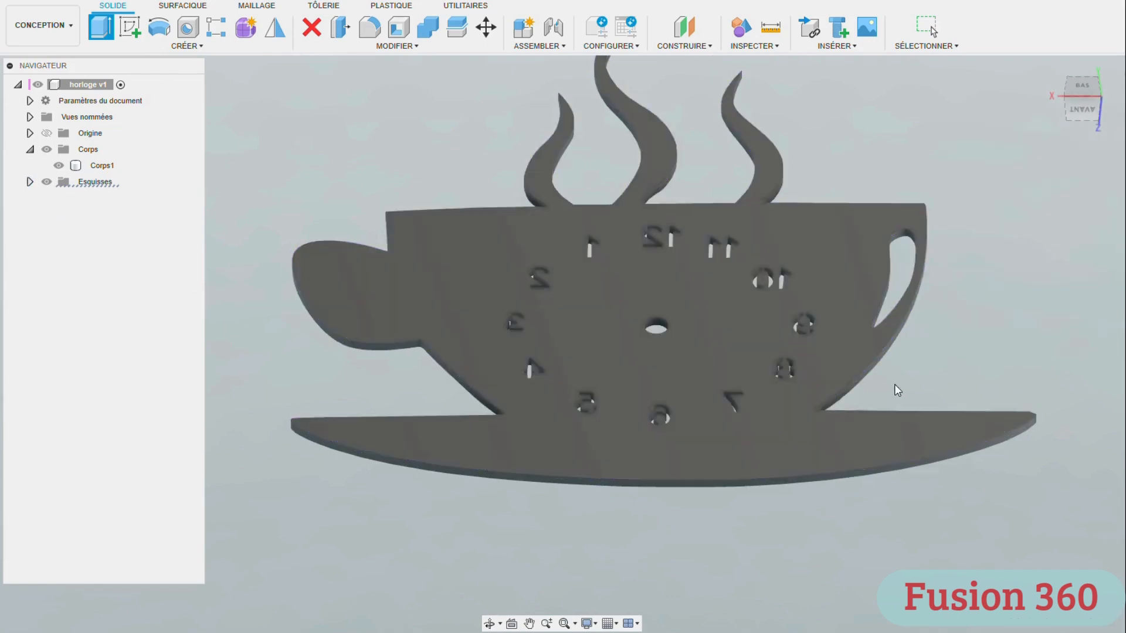
Step: Show Esquisse2 again, extrude the frame between its two squares 17 mm joined to the cup, and hide all sketches
left_click(30, 182)
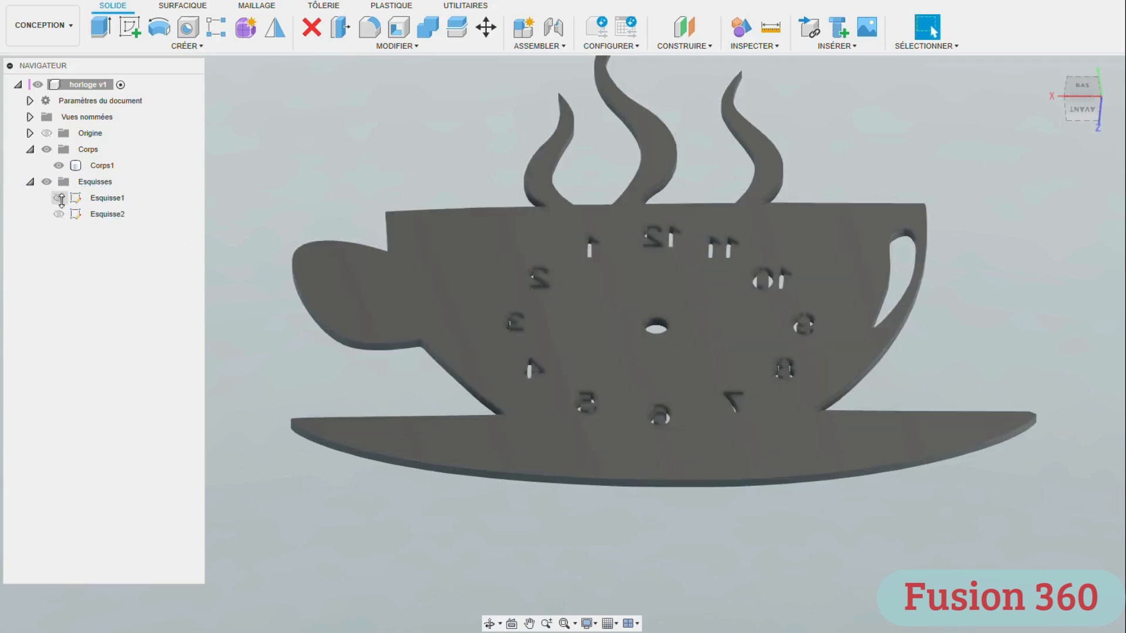
left_click(59, 214)
left_click(100, 27)
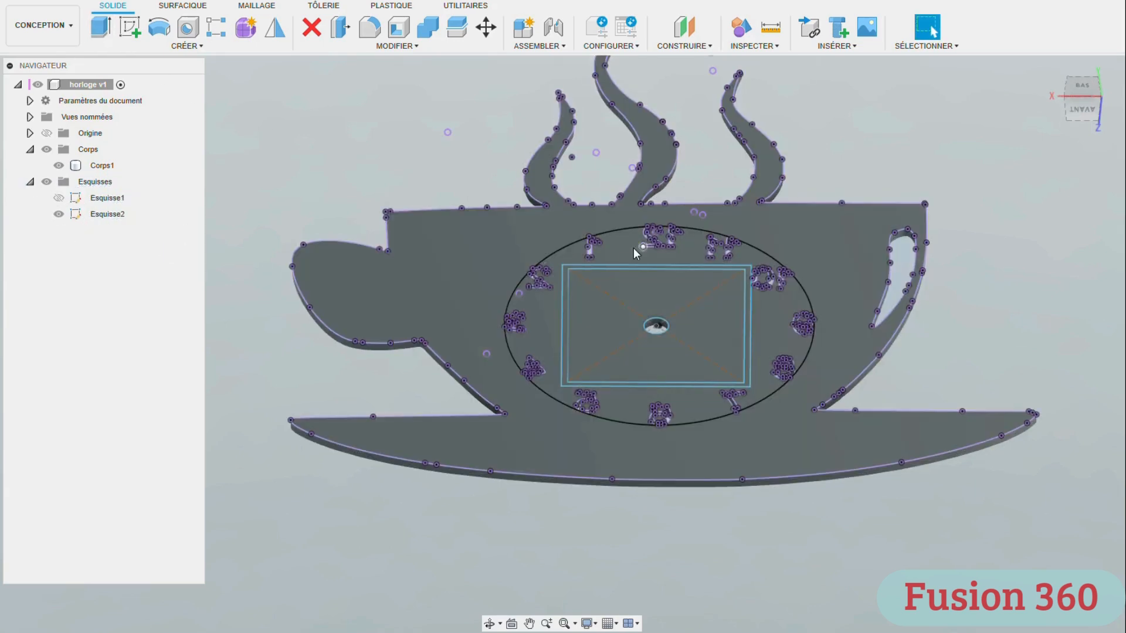
left_click(572, 284)
left_click(1052, 252)
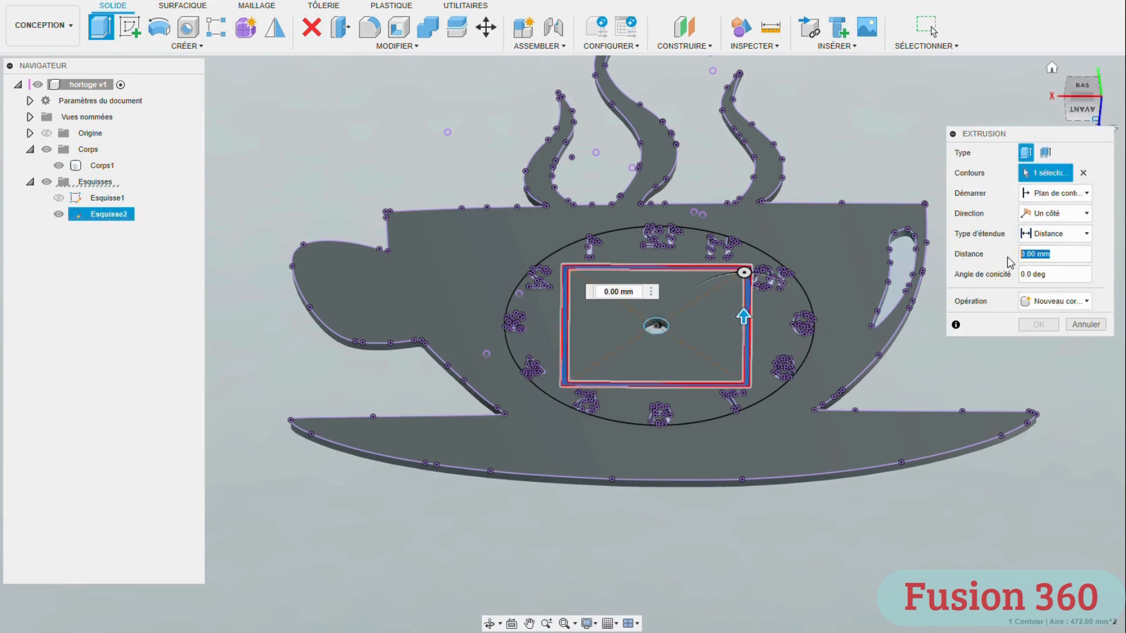
type("10")
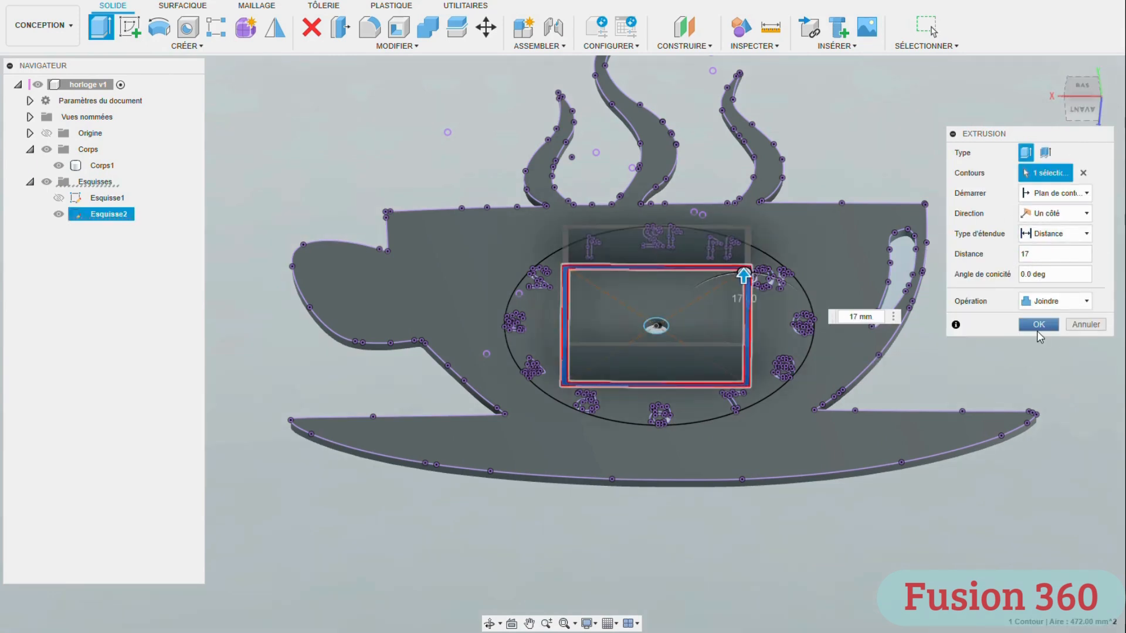
left_click(1039, 324)
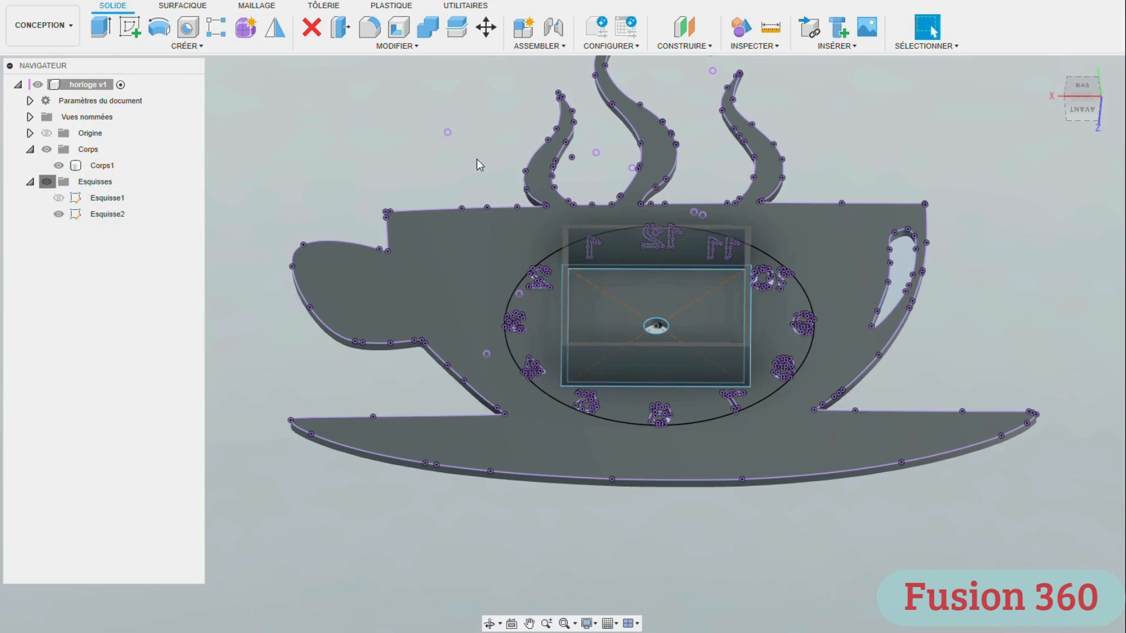
left_click(46, 182)
mouse_move(1084, 95)
left_mouse_down()
mouse_move(1079, 150)
mouse_move(1053, 152)
left_mouse_up()
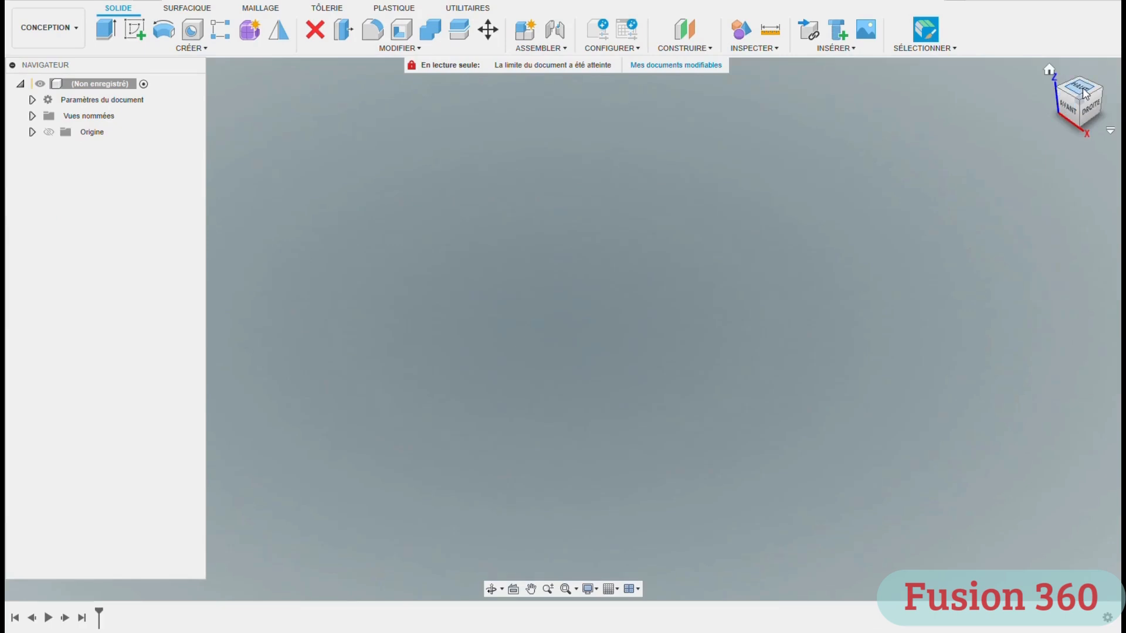
Step: In the new empty document, sketch a 61.5 mm by 61.5 mm centre rectangle on the horizontal plane, centred on the origin
left_click(1084, 94)
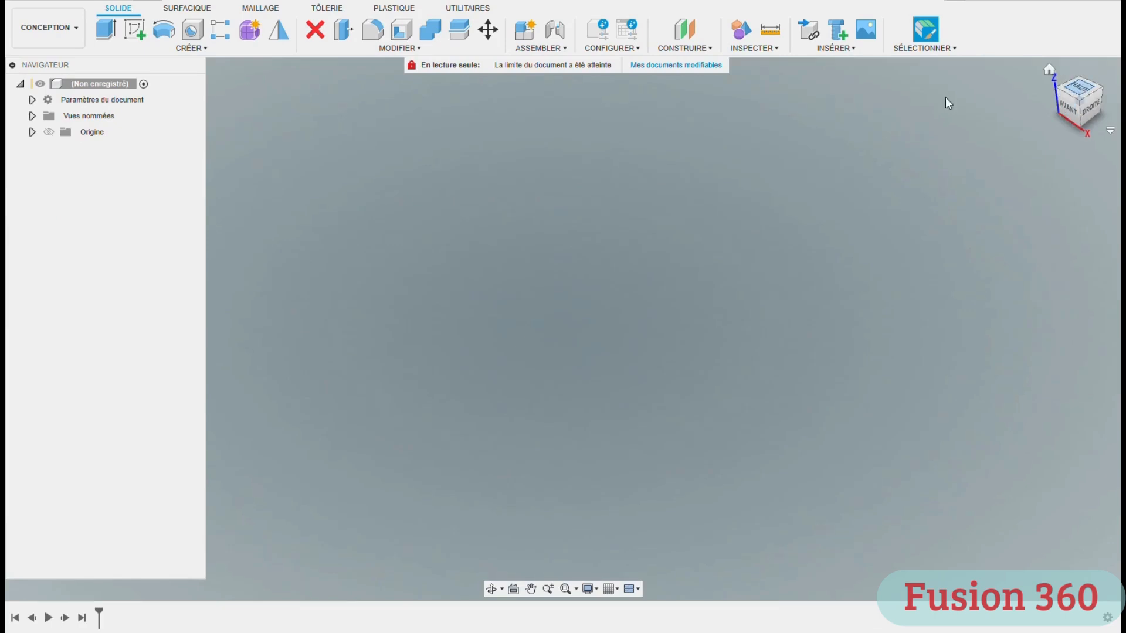
left_click(138, 30)
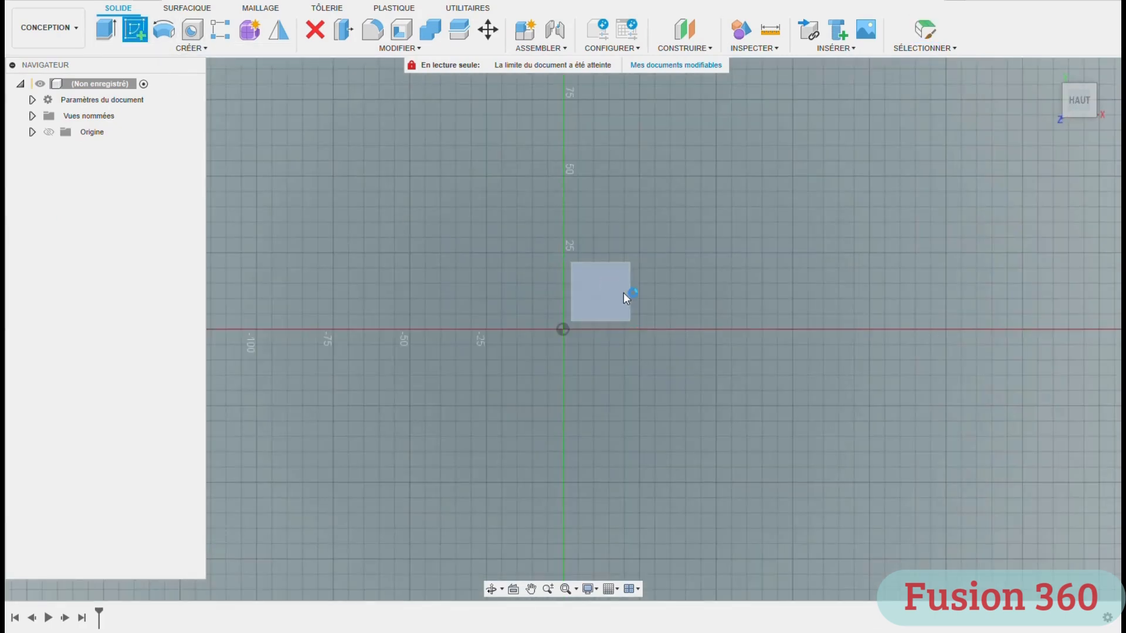
left_click(584, 293)
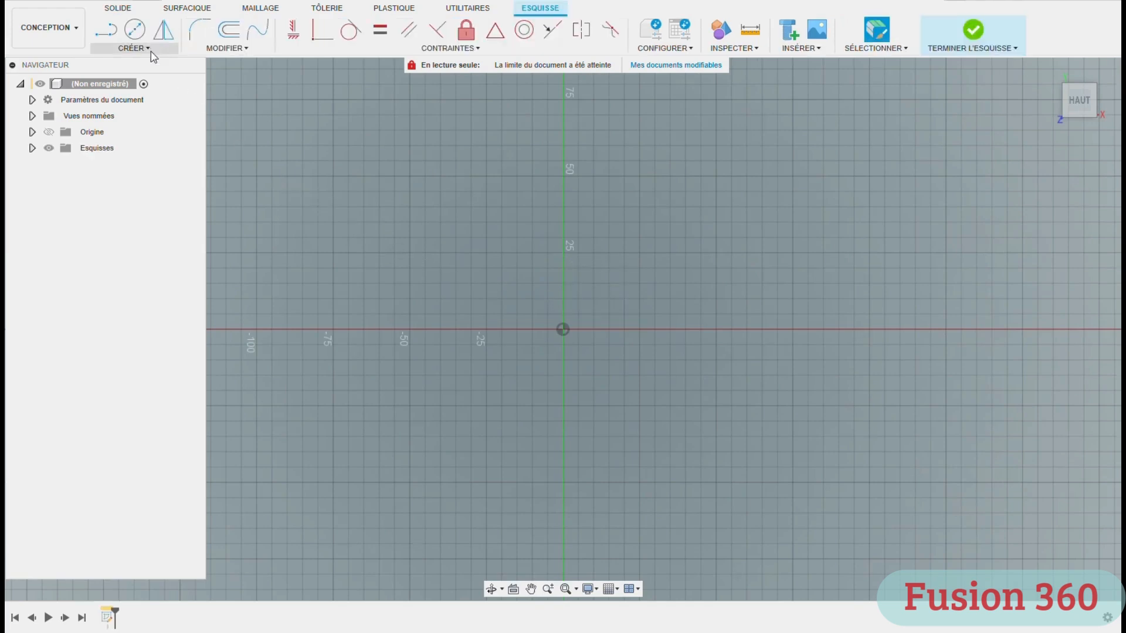
left_click(144, 49)
mouse_move(151, 78)
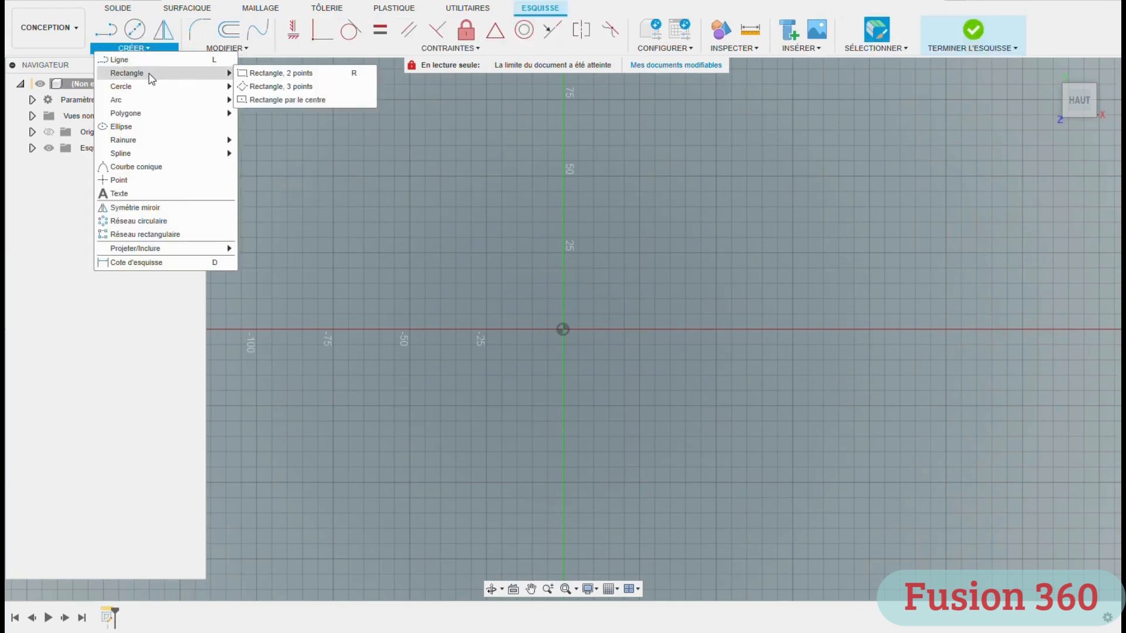
left_click(273, 101)
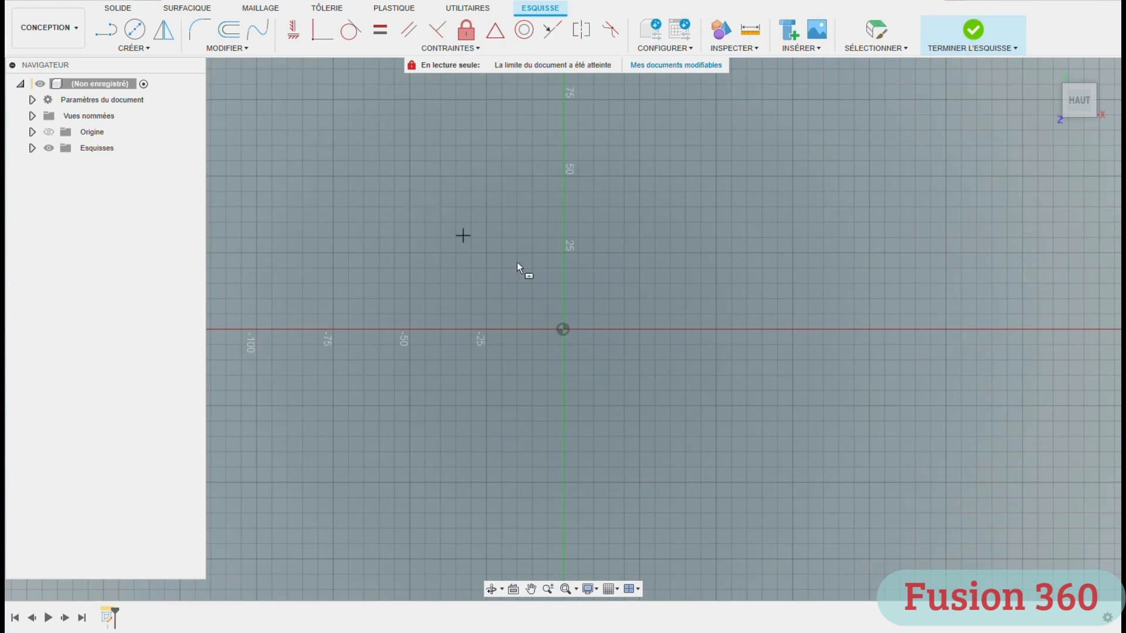
left_click(563, 330)
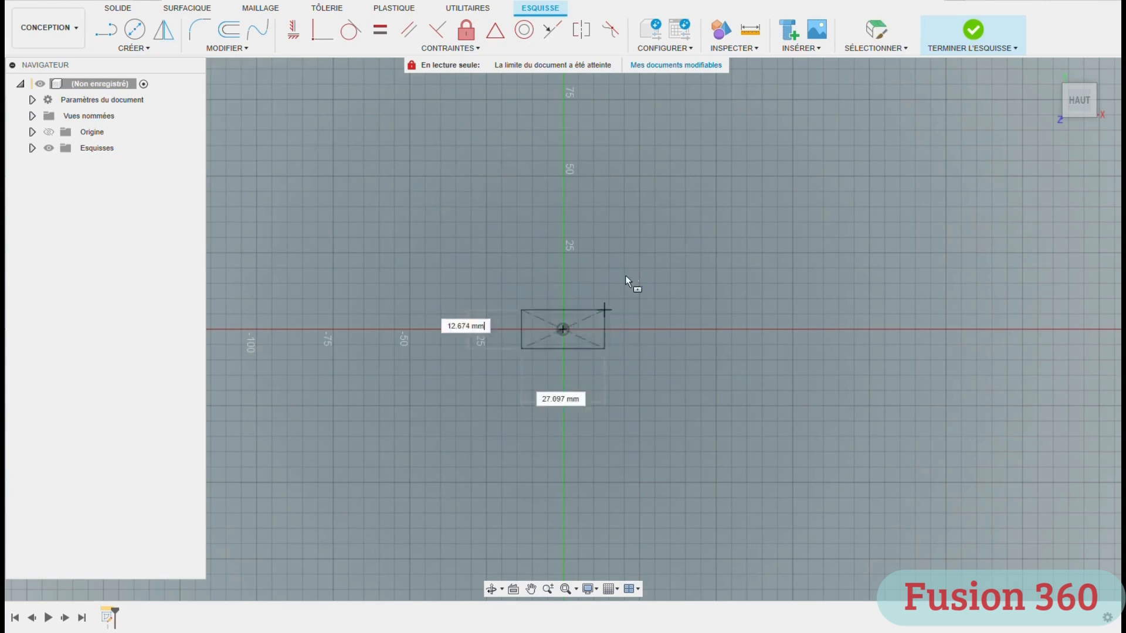
type("61.5")
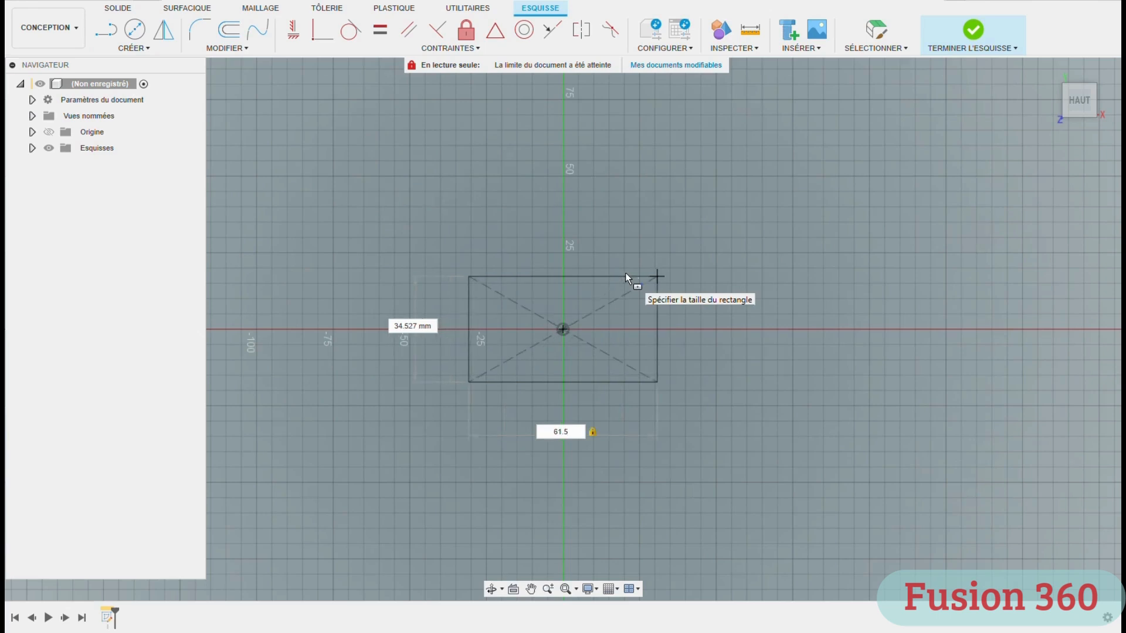
key("Tab")
type("61")
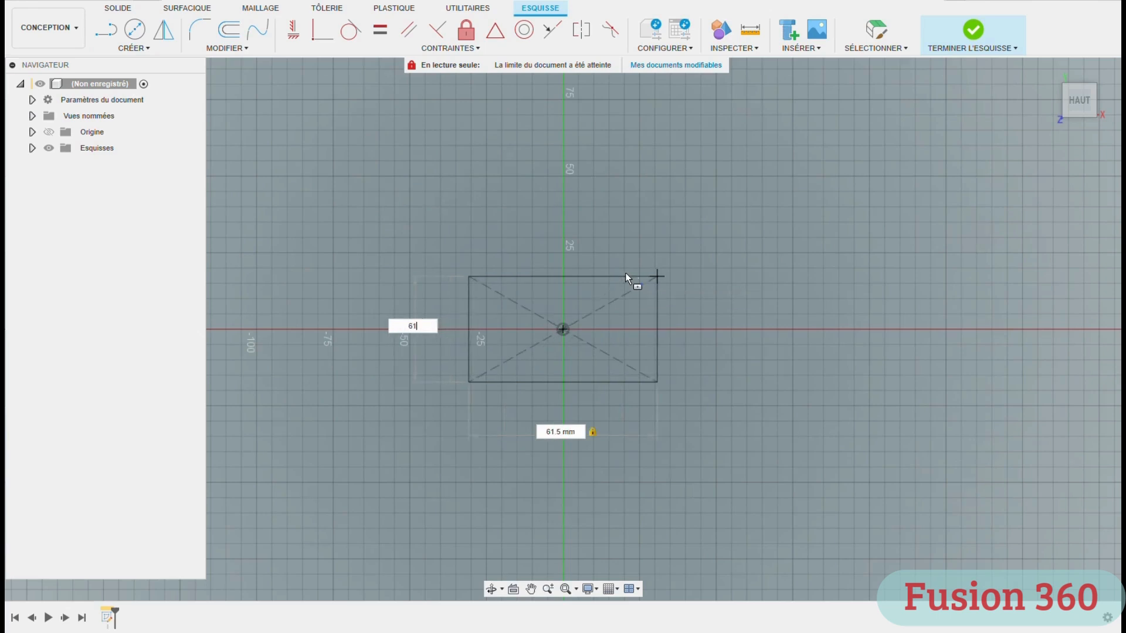
type(".5")
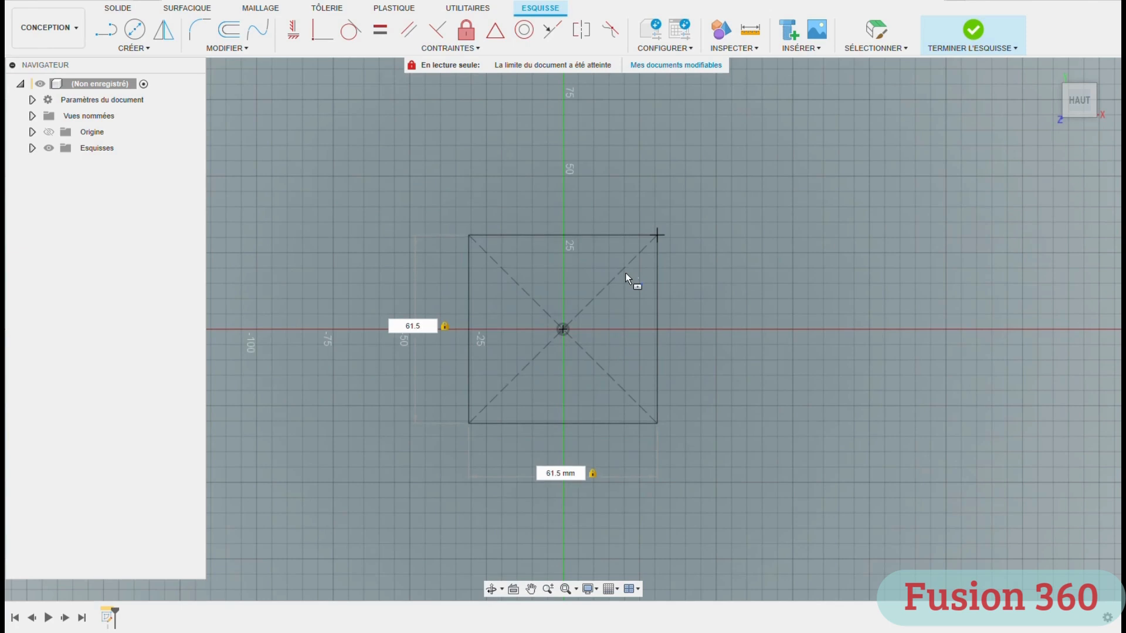
key("Return")
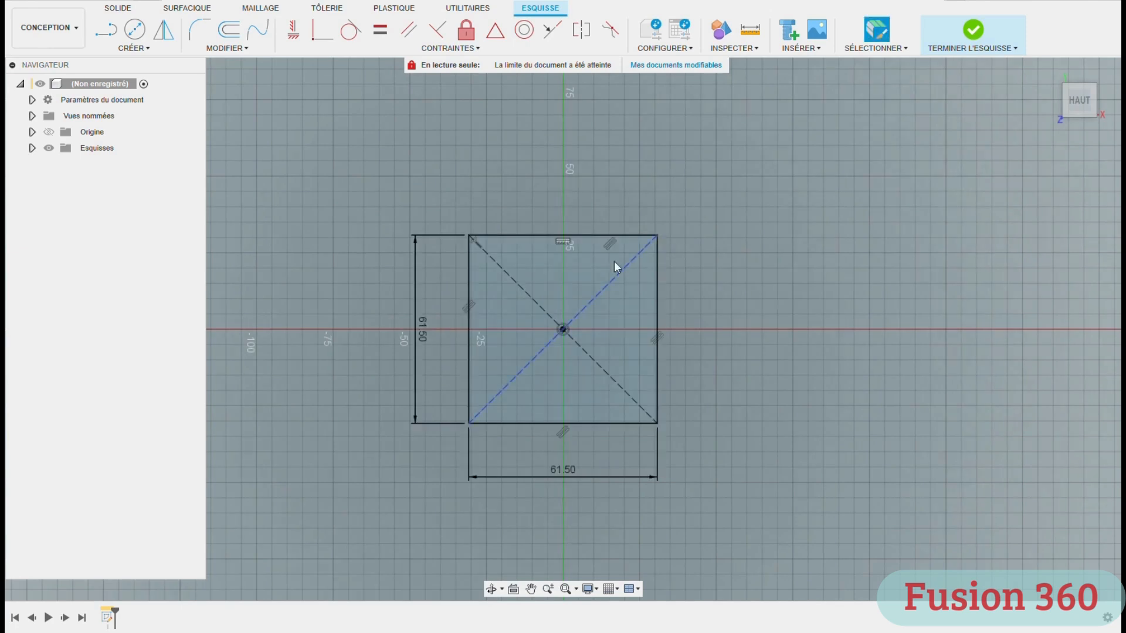
Step: Offset the 61.5 mm square outward by 2 mm
left_click(228, 31)
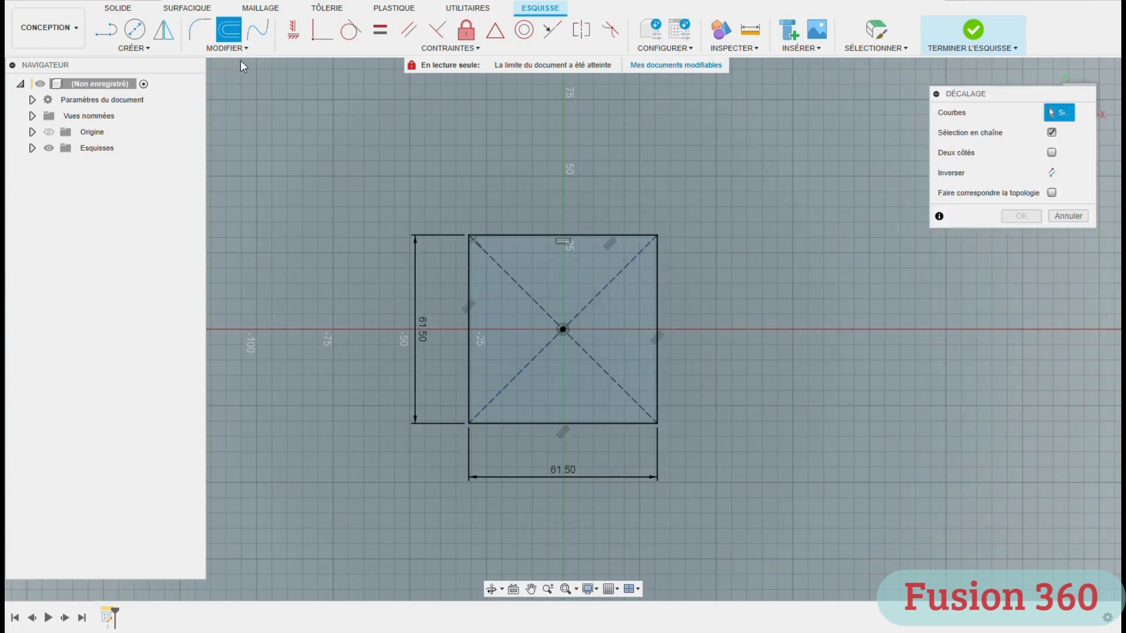
left_click(581, 235)
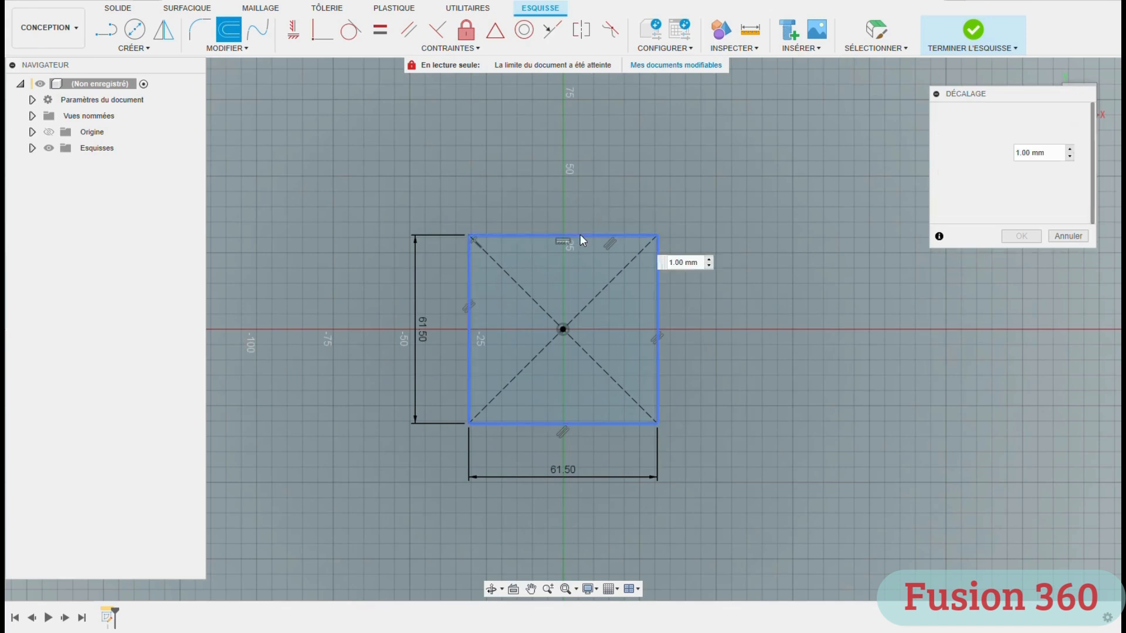
type("2")
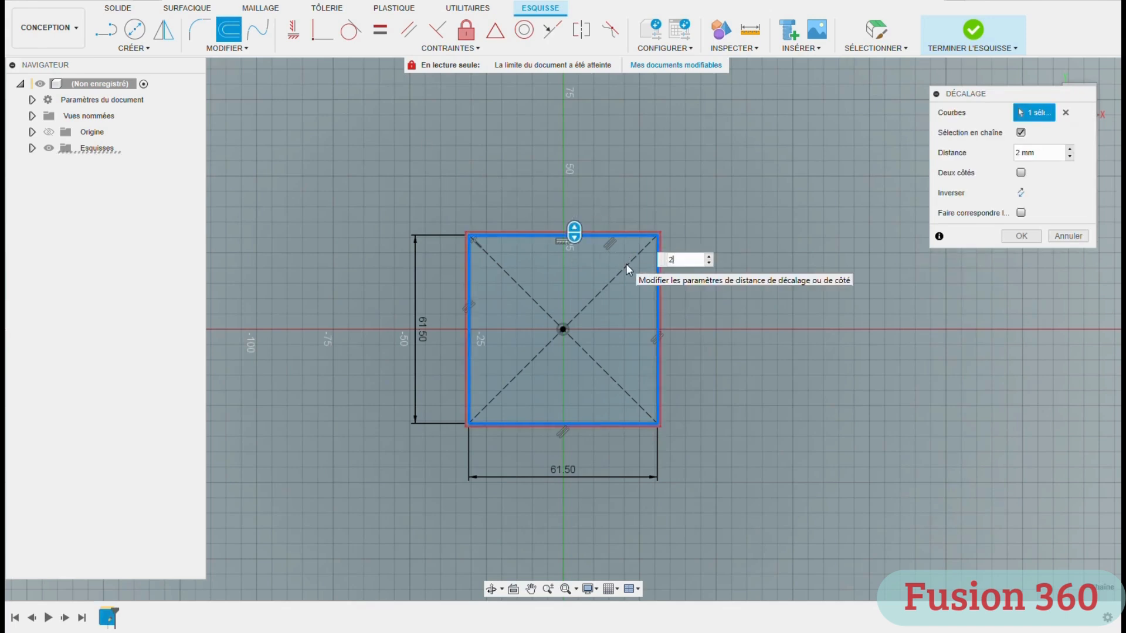
key("Return")
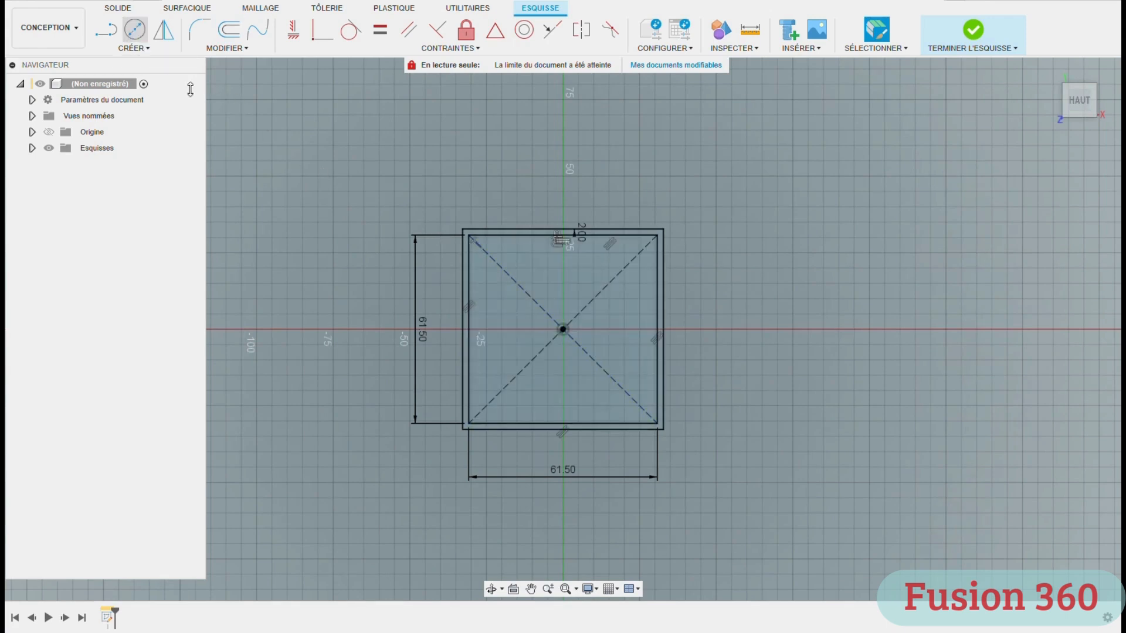
Step: Draw a 5 mm diameter circle inside the square, on the X axis toward its negative side
left_click(135, 33)
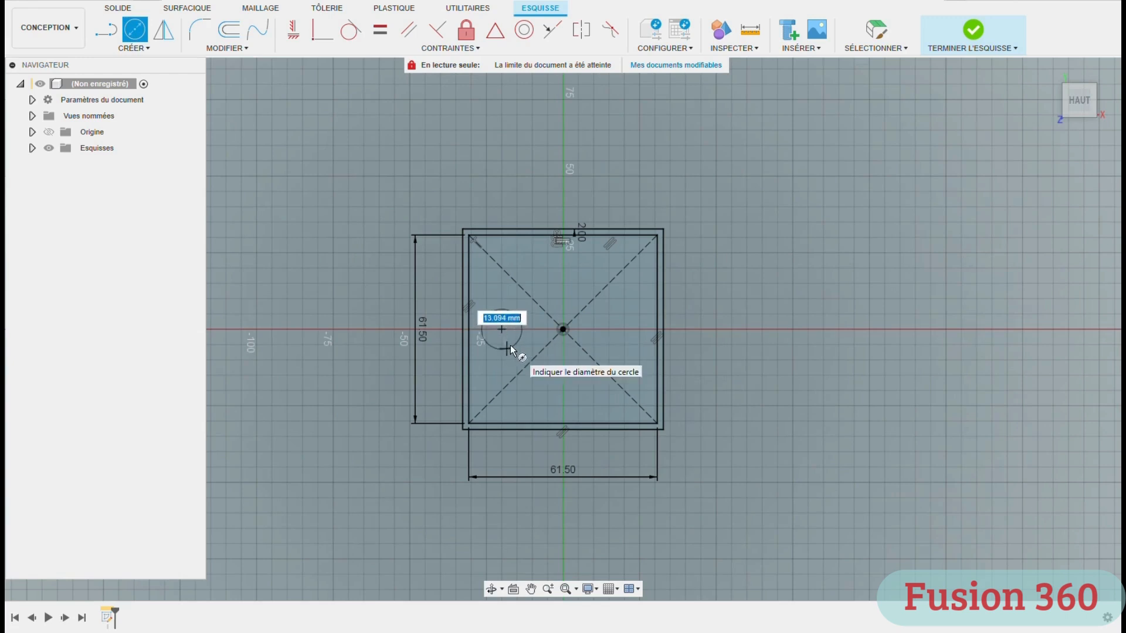
key("Return")
key("Escape")
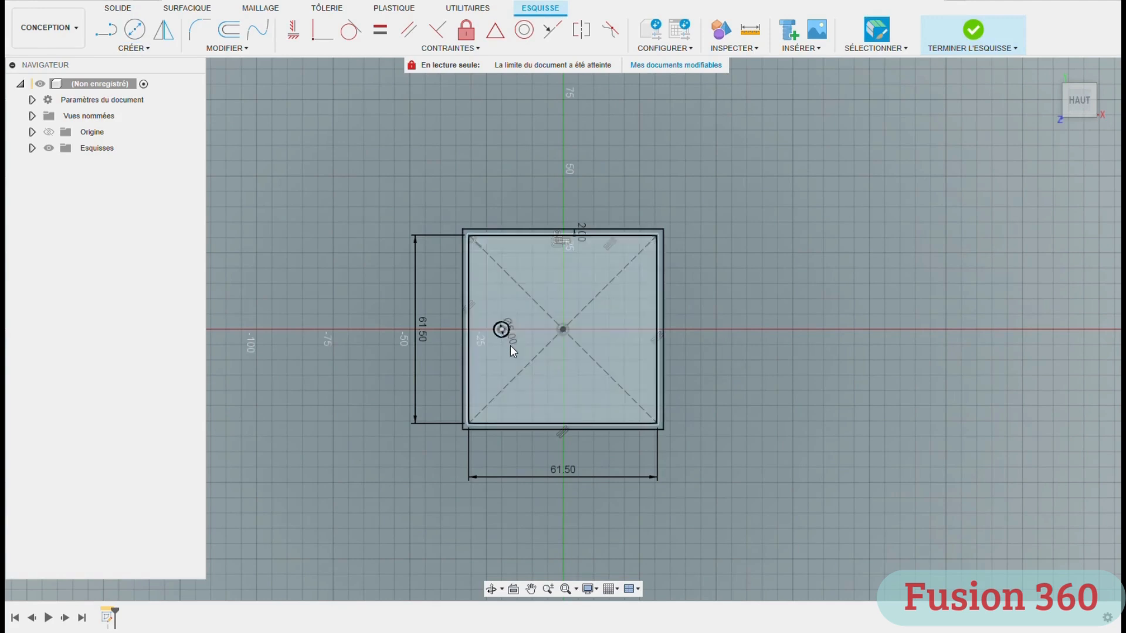
Step: Draw a vertical line from the origin up along the Y axis to a point beyond the outer square's upper edge
left_click(106, 29)
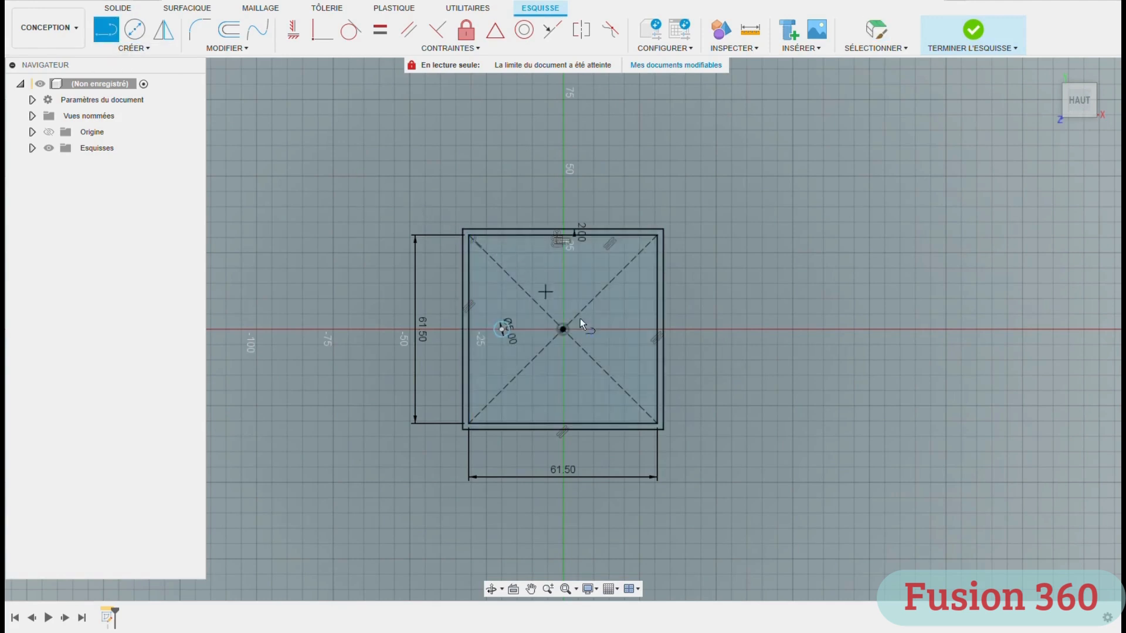
left_click(564, 329)
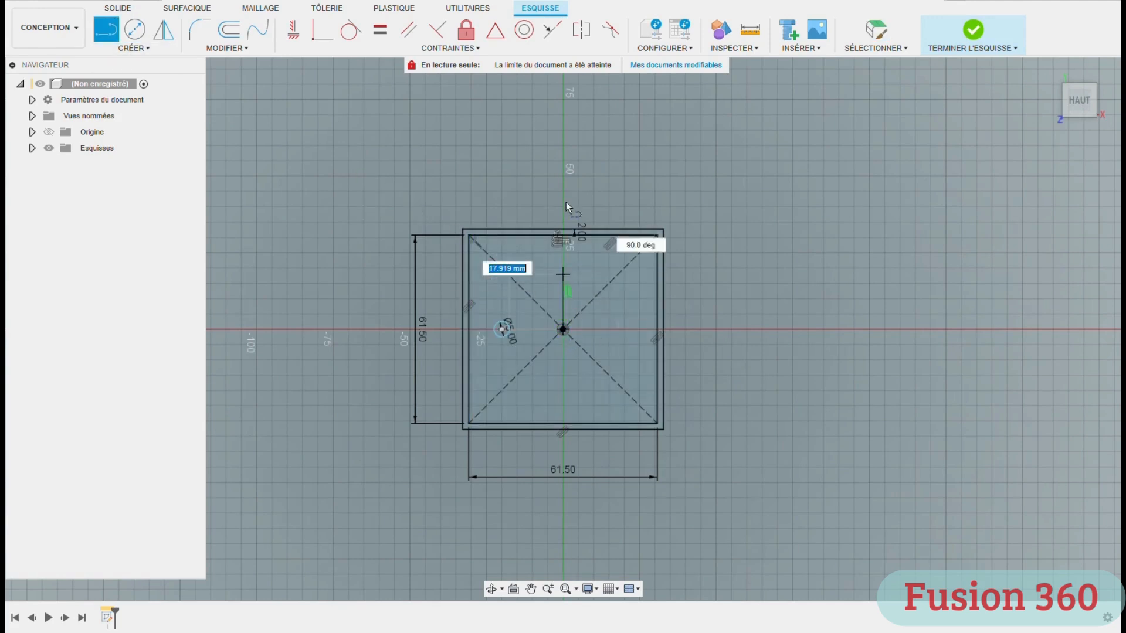
left_click(563, 192)
key("c")
key("Escape")
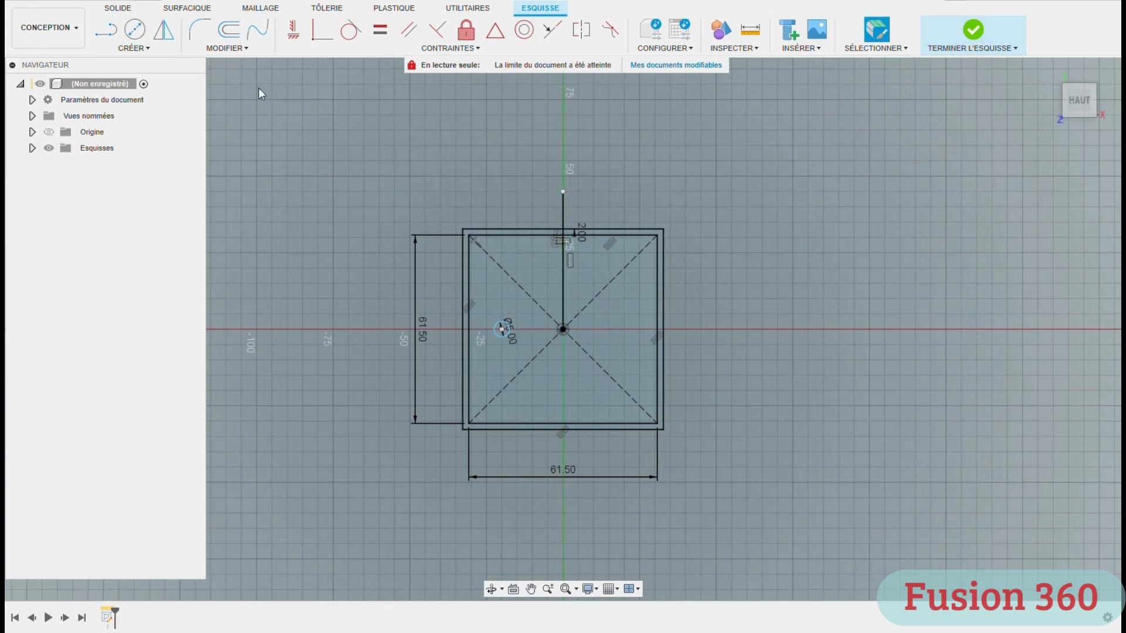
Step: Mirror the 5 mm circle across the vertical line through the origin and finish the sketch
left_click(164, 30)
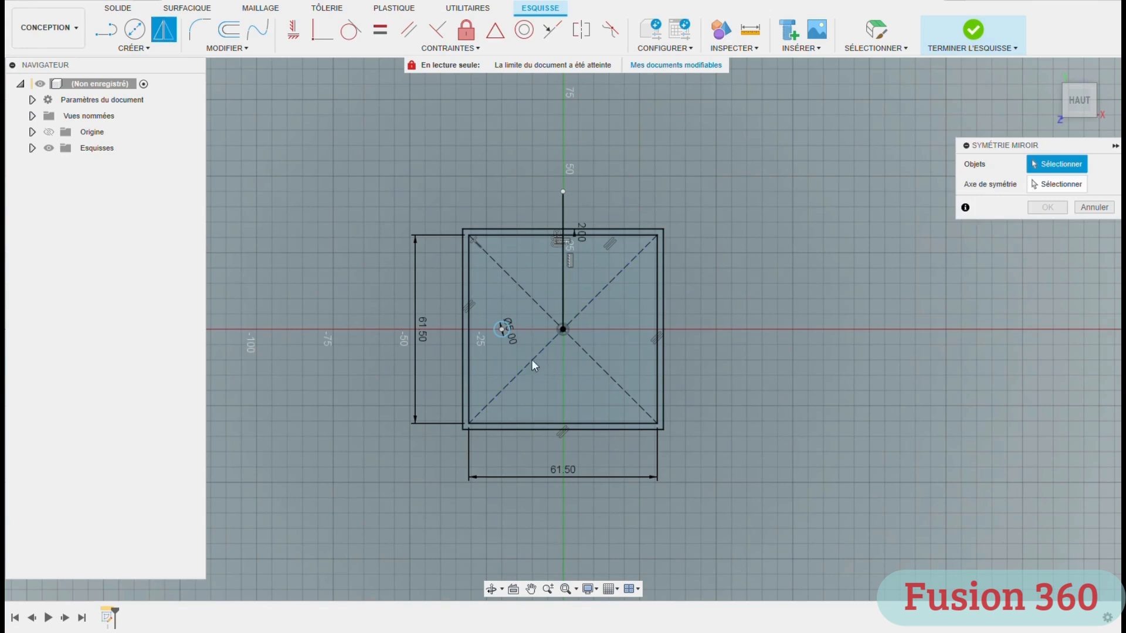
left_click(509, 332)
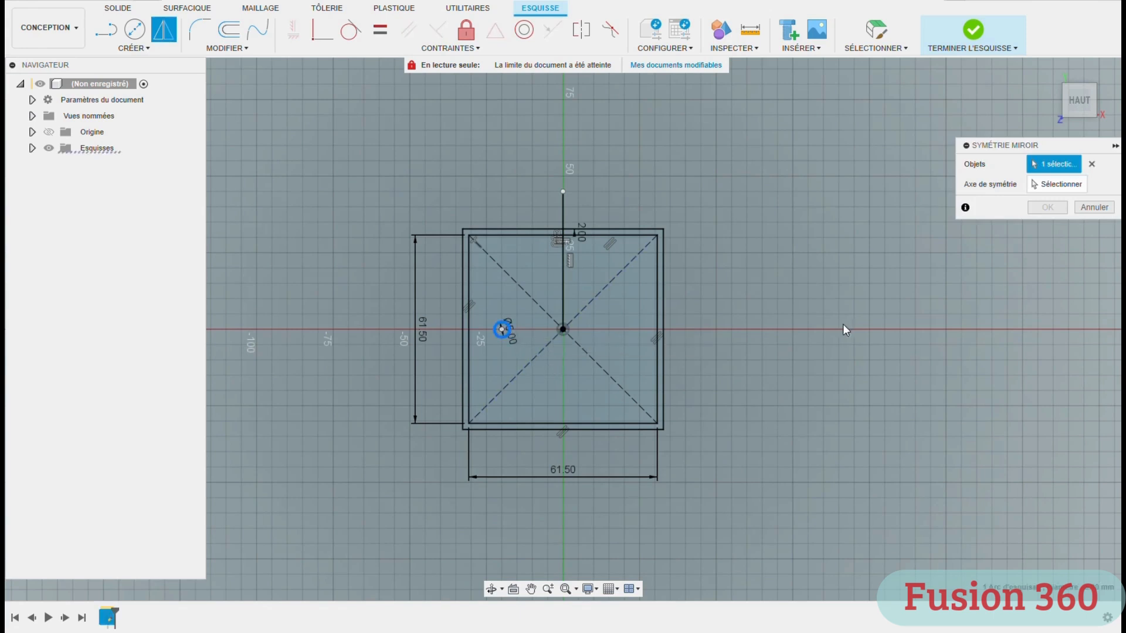
left_click(1066, 184)
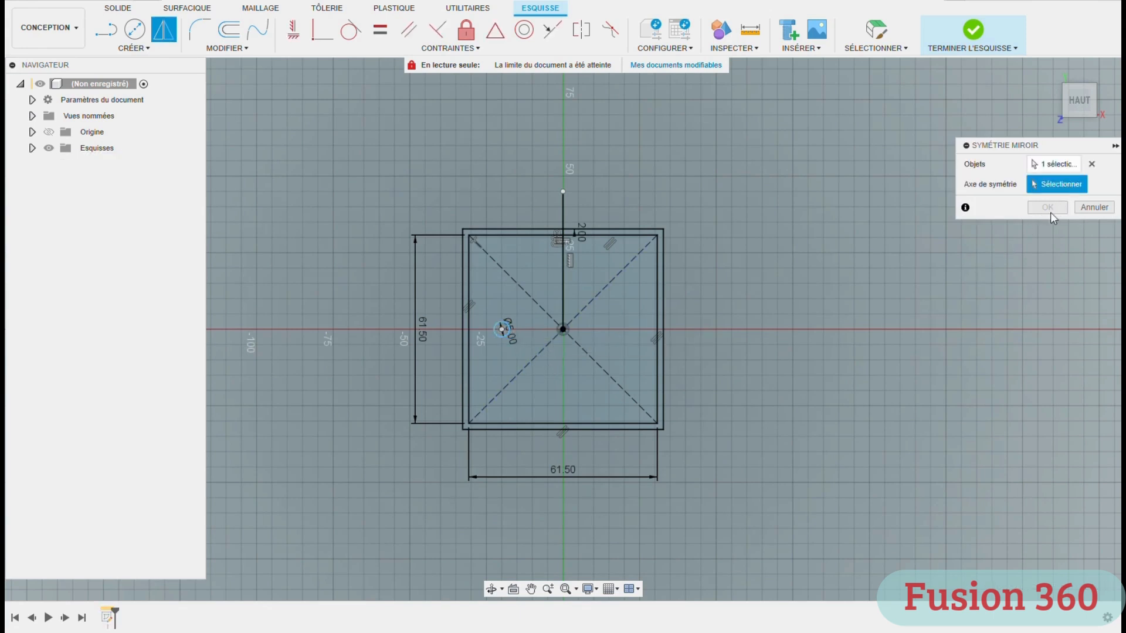
left_click(563, 280)
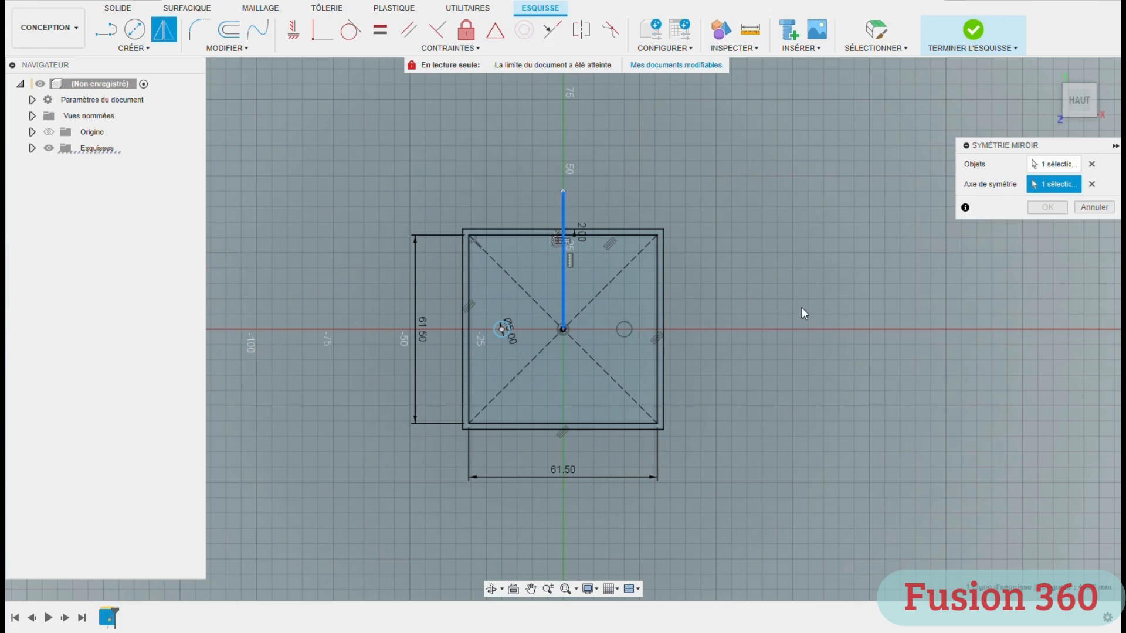
left_click(1042, 208)
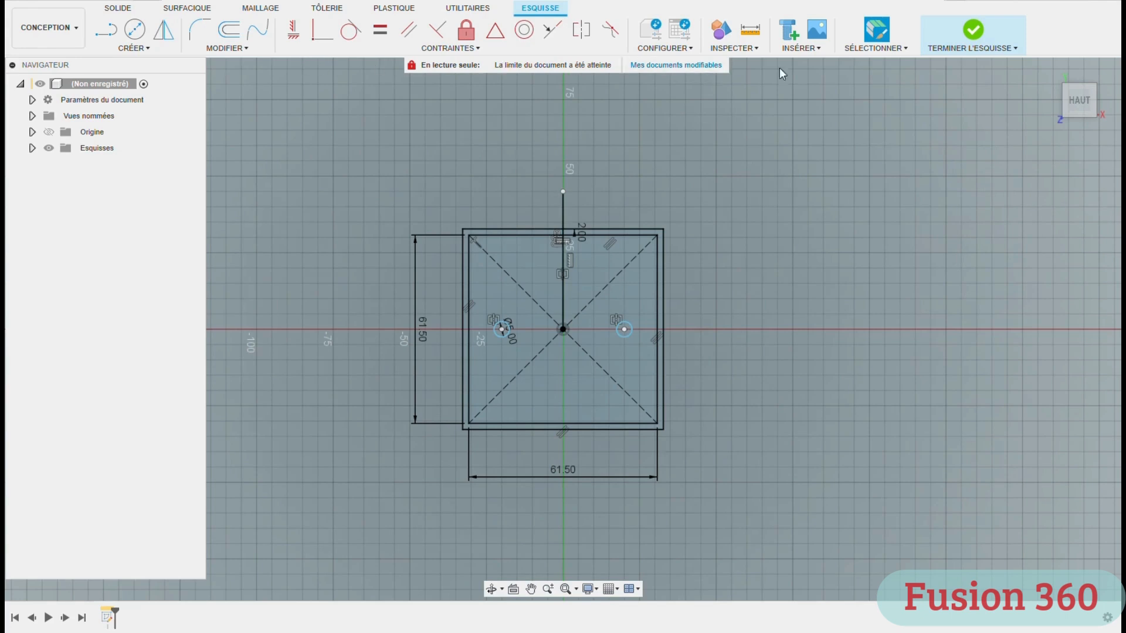
left_click(971, 42)
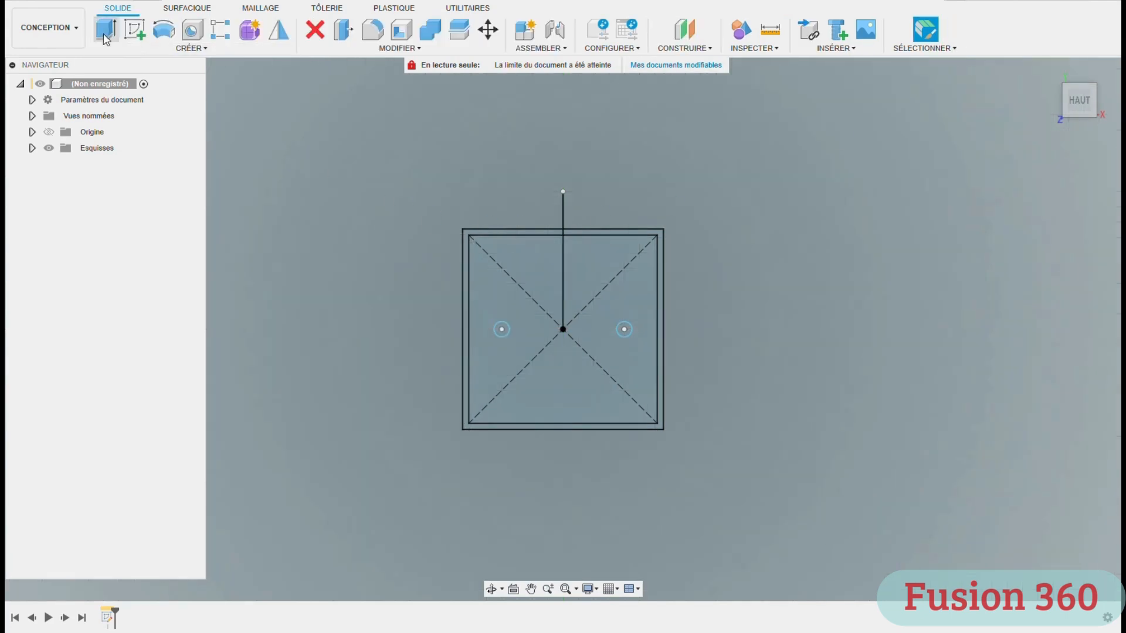
Step: Extrude the inner square and its surrounding border by -2 mm as a new body, leaving out the two circles
left_click(106, 35)
left_click(506, 284)
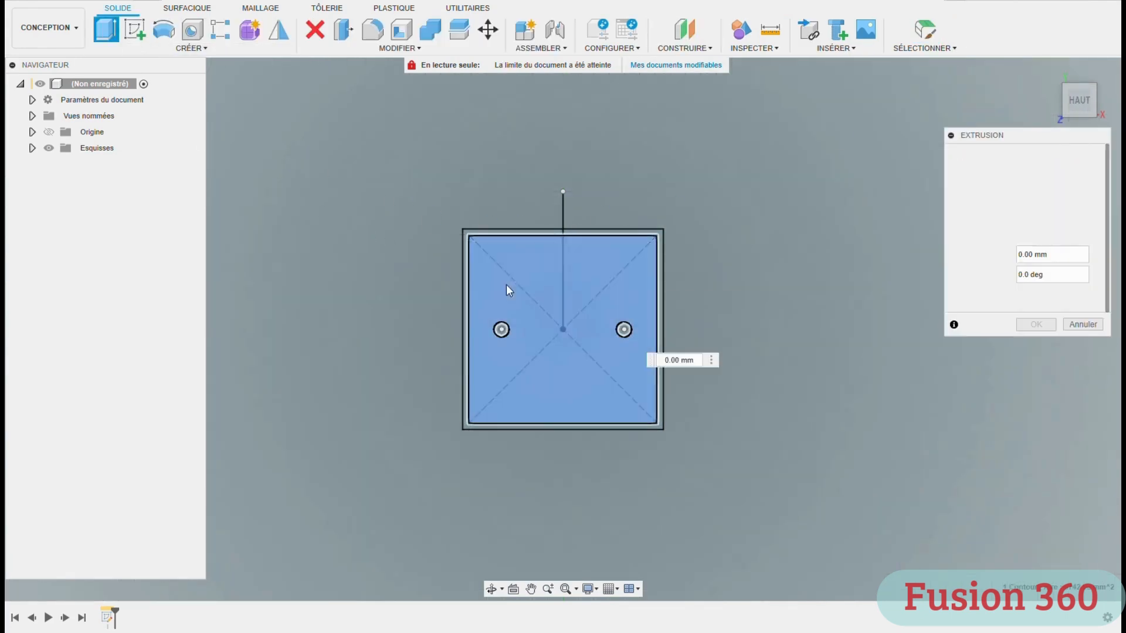
left_click(469, 271)
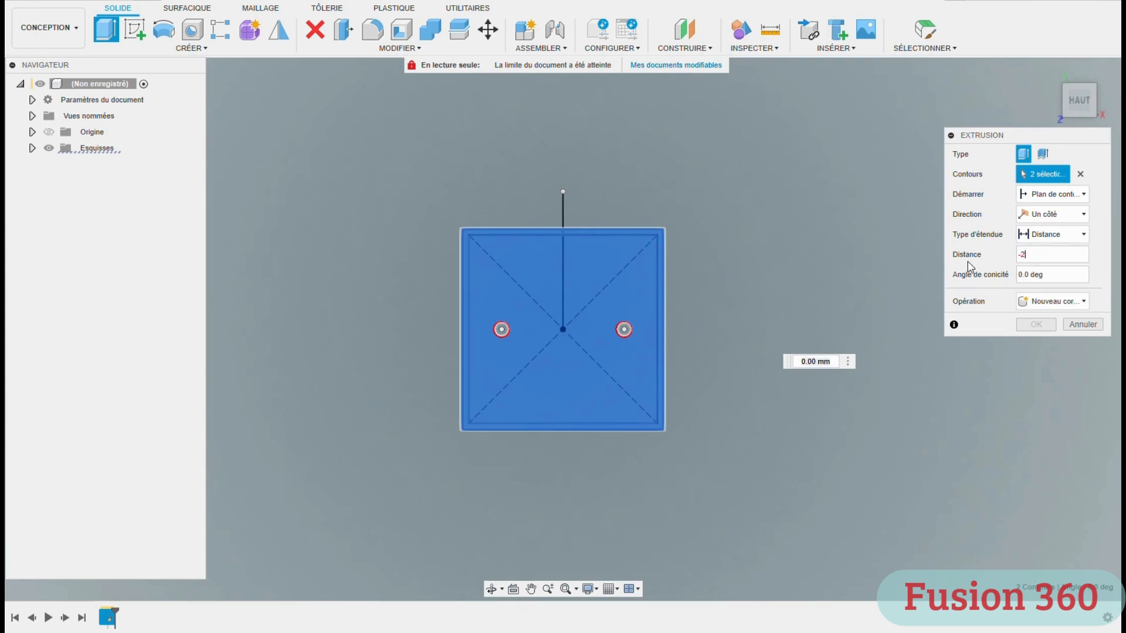
key("Return")
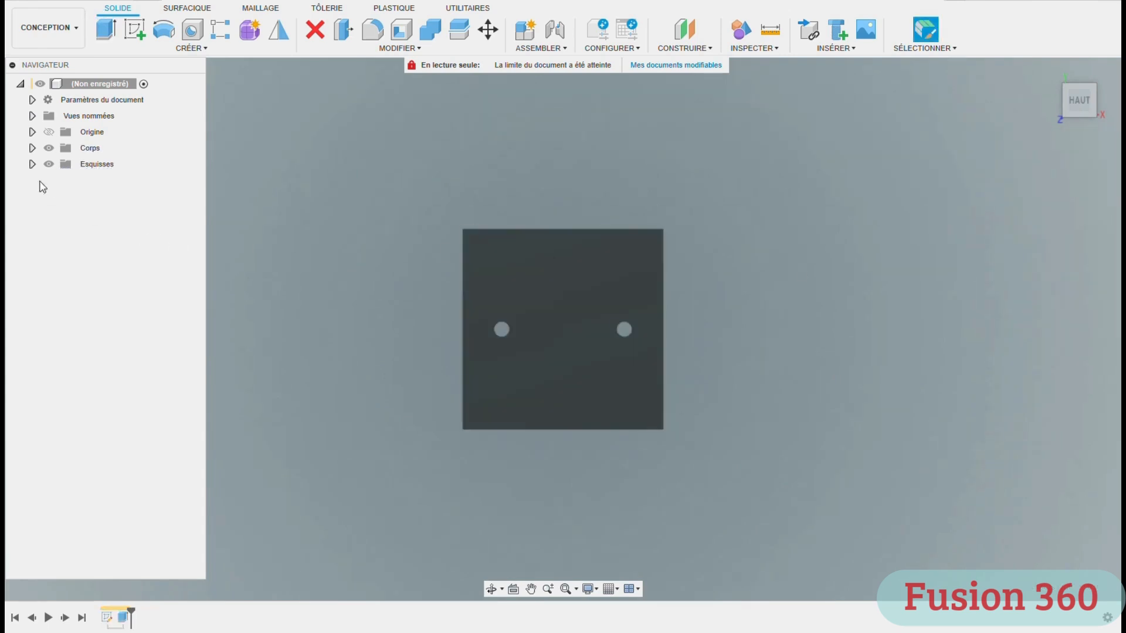
Step: Extrude the border between the two squares 13 mm, joined to the base plate, and hide the sketches
left_click(61, 180)
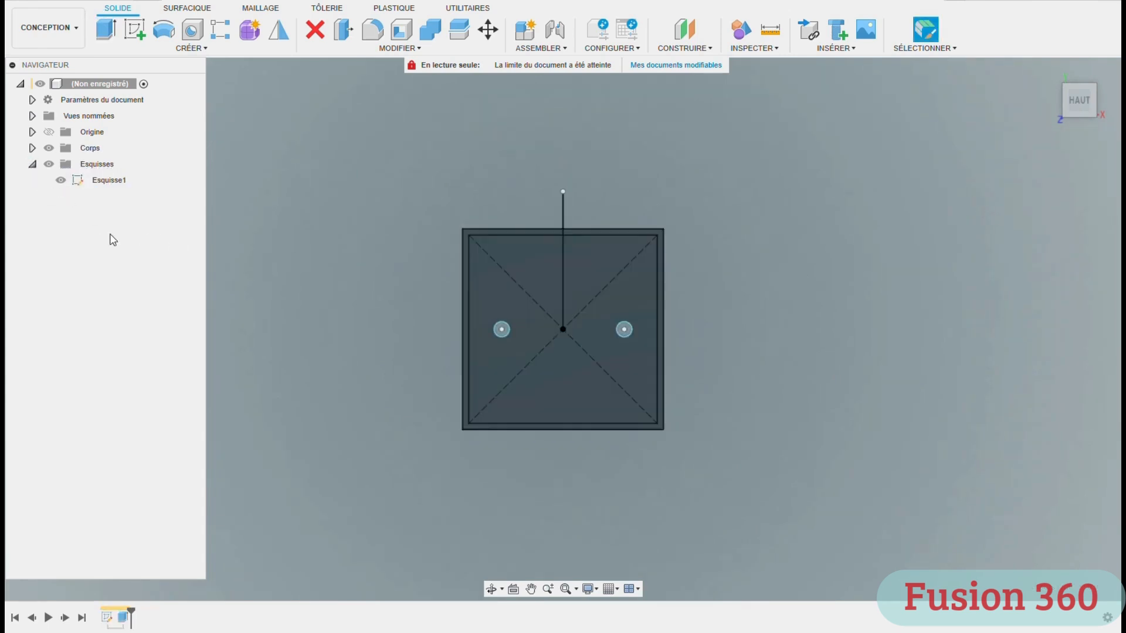
left_click(106, 29)
left_click(465, 295)
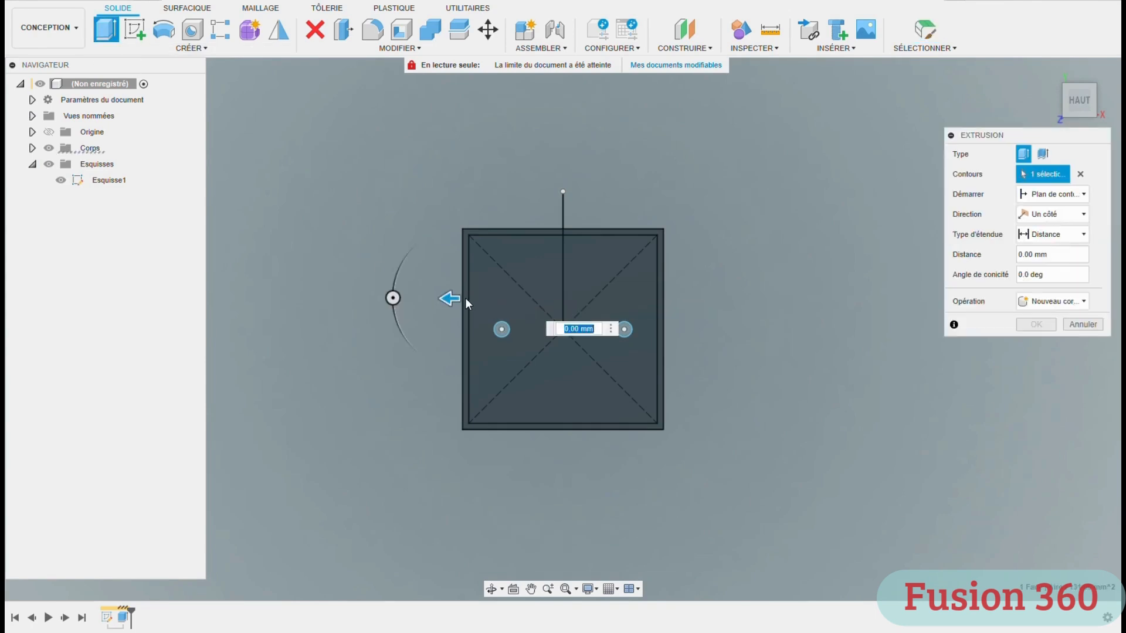
left_click(466, 298)
left_click(495, 231)
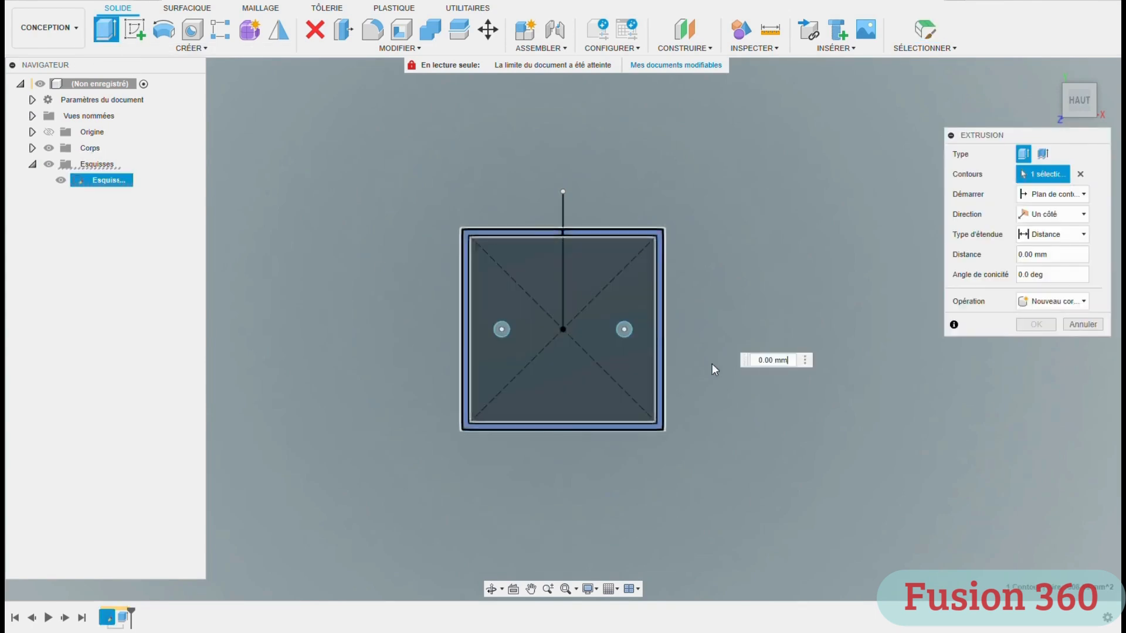
type("13")
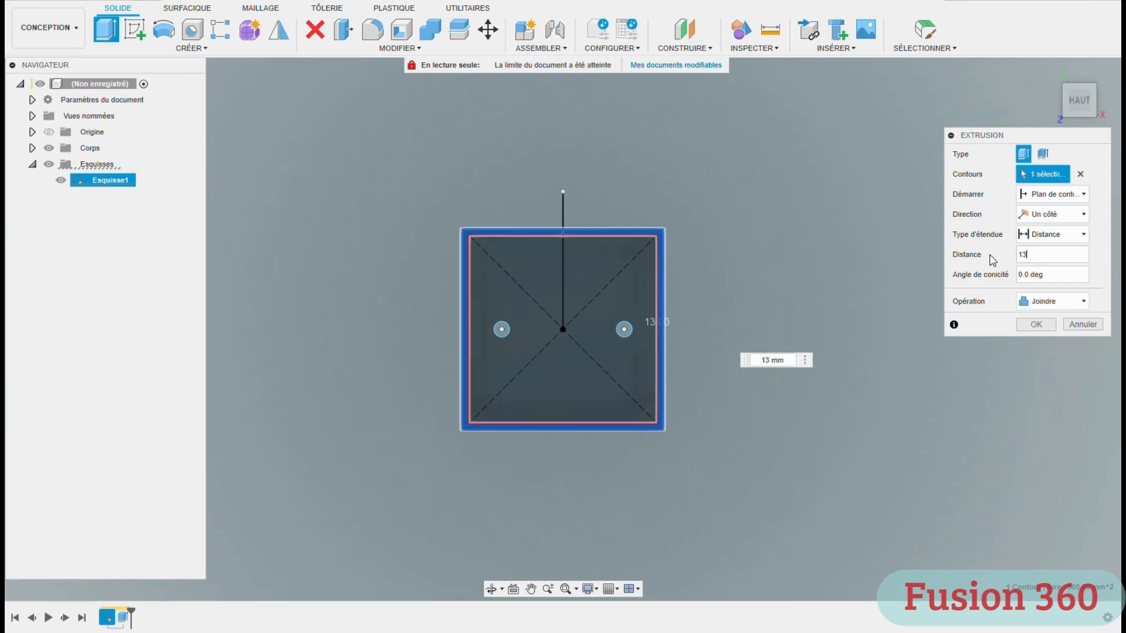
key("Return")
left_click_drag(1081, 96, 1084, 59)
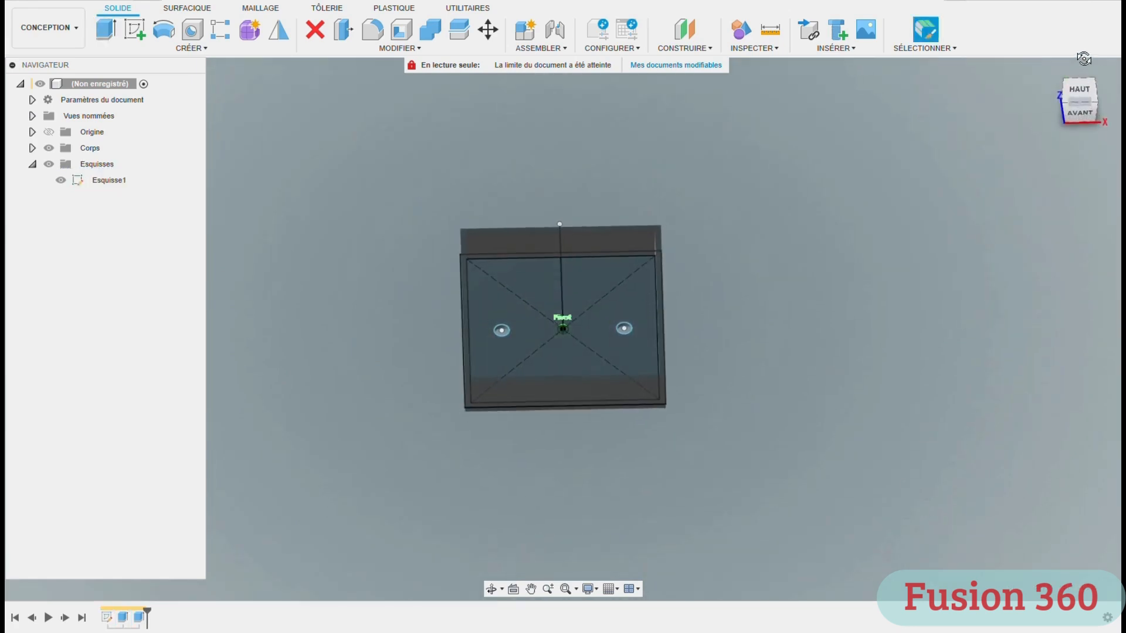
left_click(50, 164)
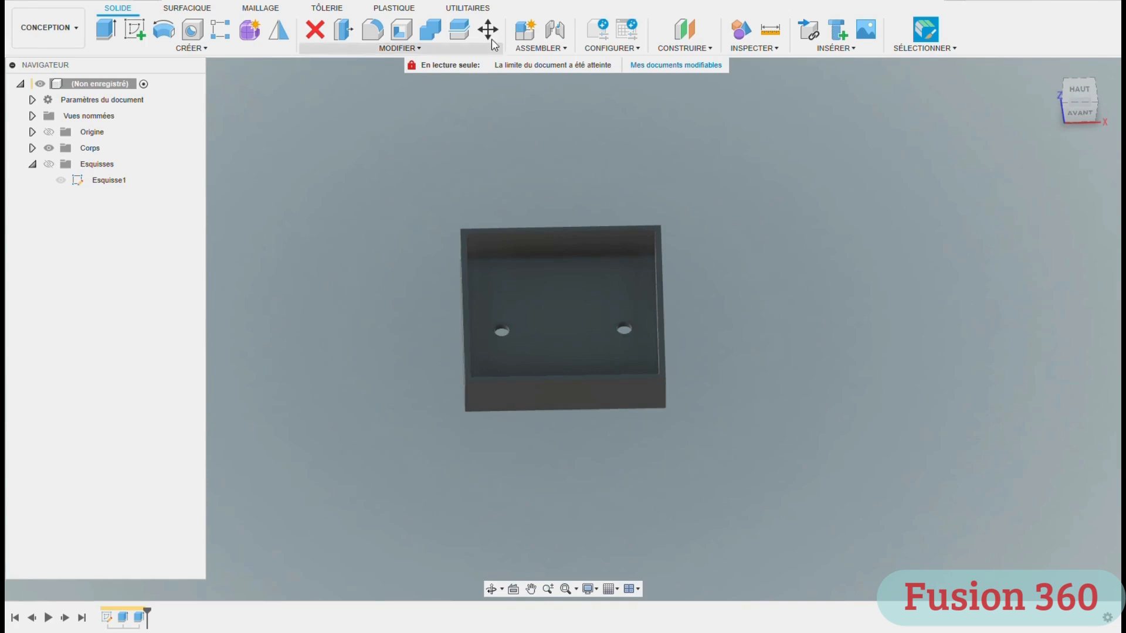